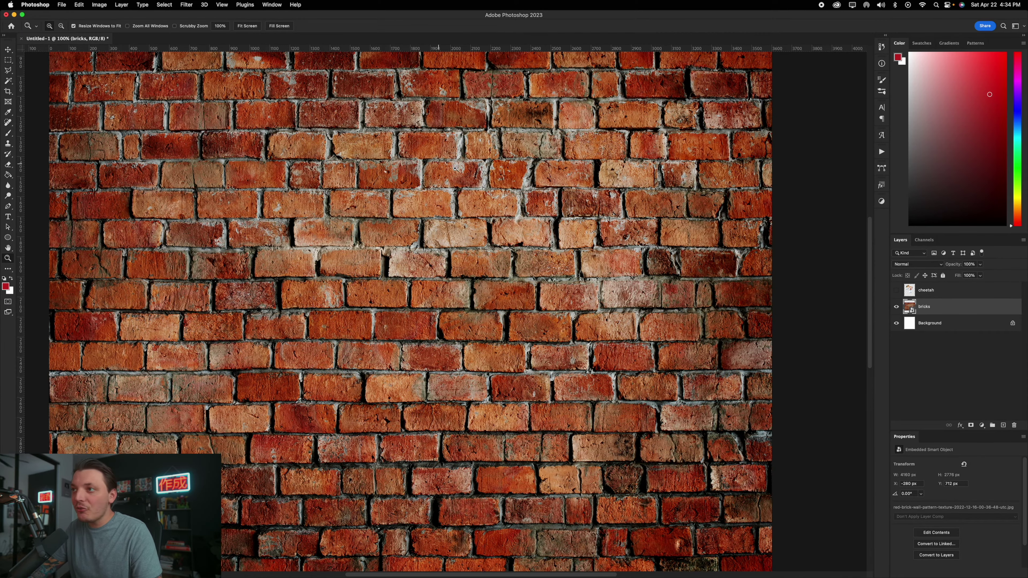
Add a layer mask to the bricks layer.
click(468, 166)
drag(467, 167, 440, 263)
alt+click(440, 263)
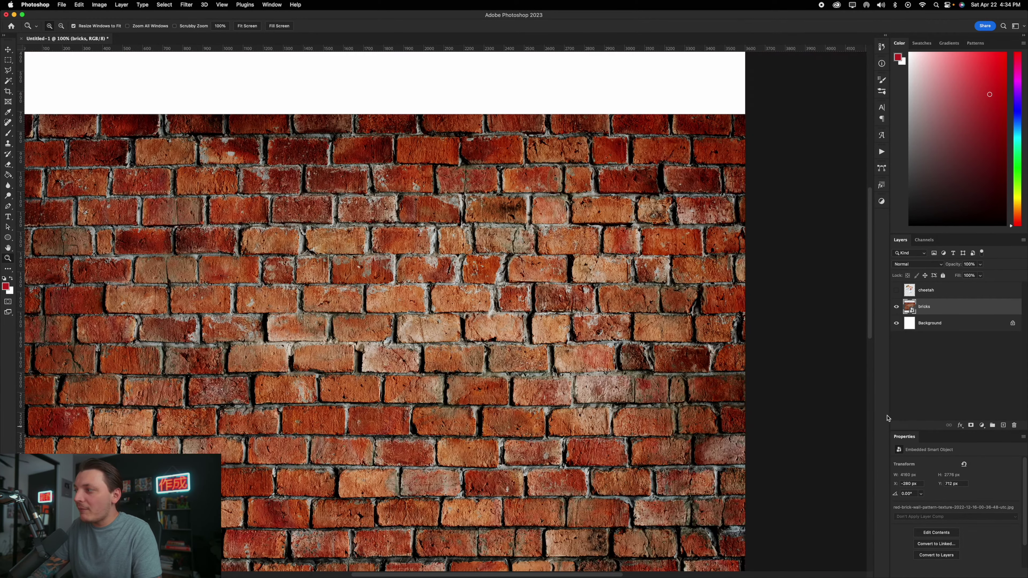
click(970, 425)
Choose a brush and paint black on the bricks mask along the mortar lines to give the wall's right side a jagged edge.
key(b)
click(54, 28)
scroll(112, 346, down, 2)
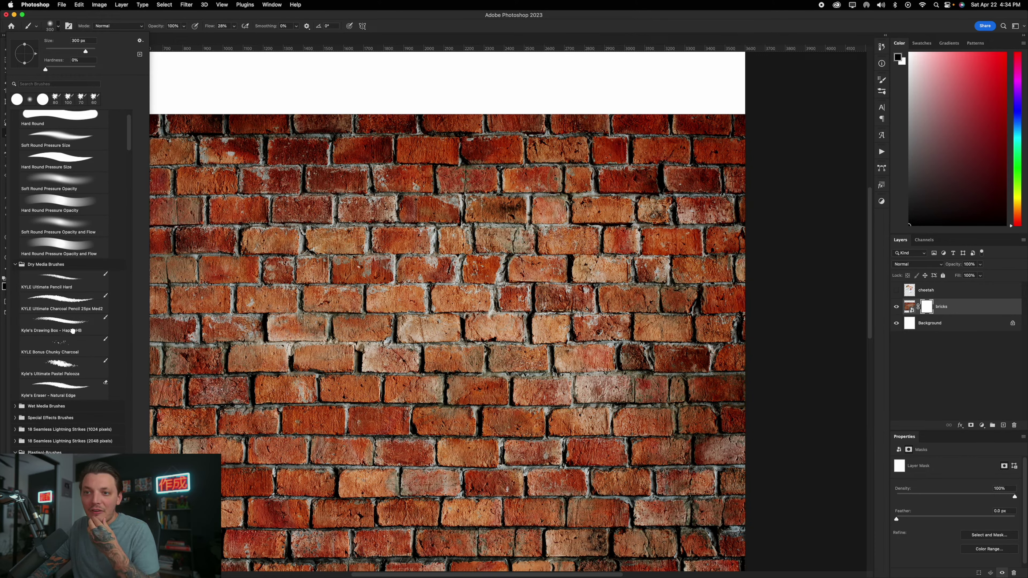
click(72, 331)
click(78, 395)
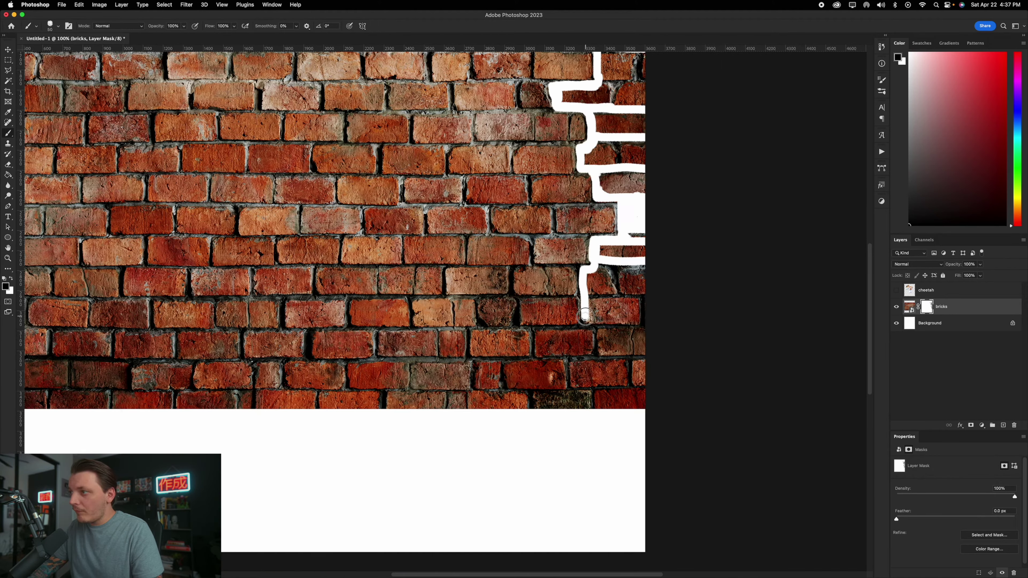
mouse_move(645, 321)
mouse_down()
mouse_move(534, 335)
mouse_move(581, 329)
mouse_move(573, 356)
mouse_move(583, 400)
mouse_move(644, 406)
mouse_move(151, 412)
mouse_up()
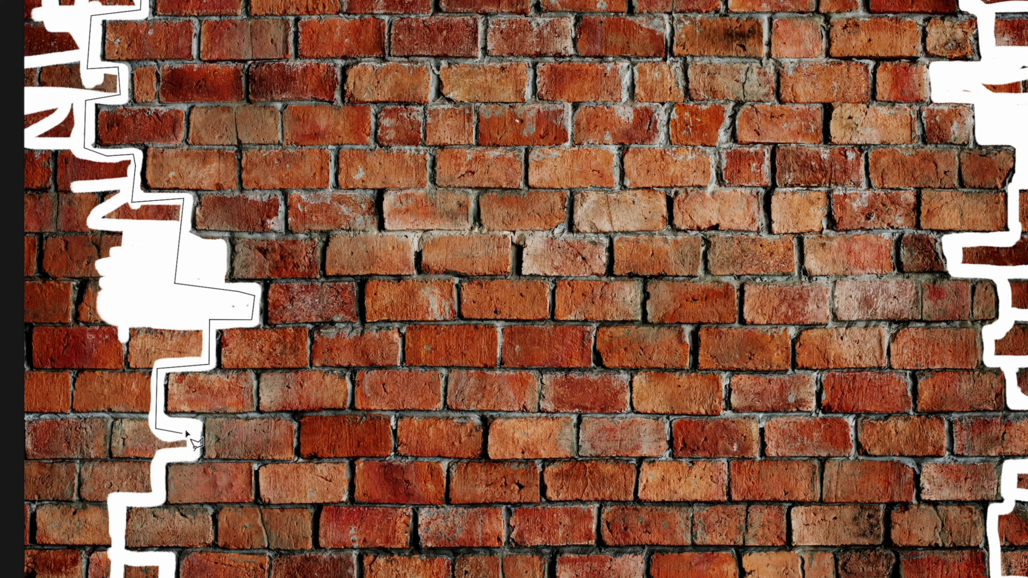
Trace a straight-edged lasso selection down the painted gap along the wall's left side, around the leftover outer bricks.
click(190, 429)
click(156, 460)
click(122, 502)
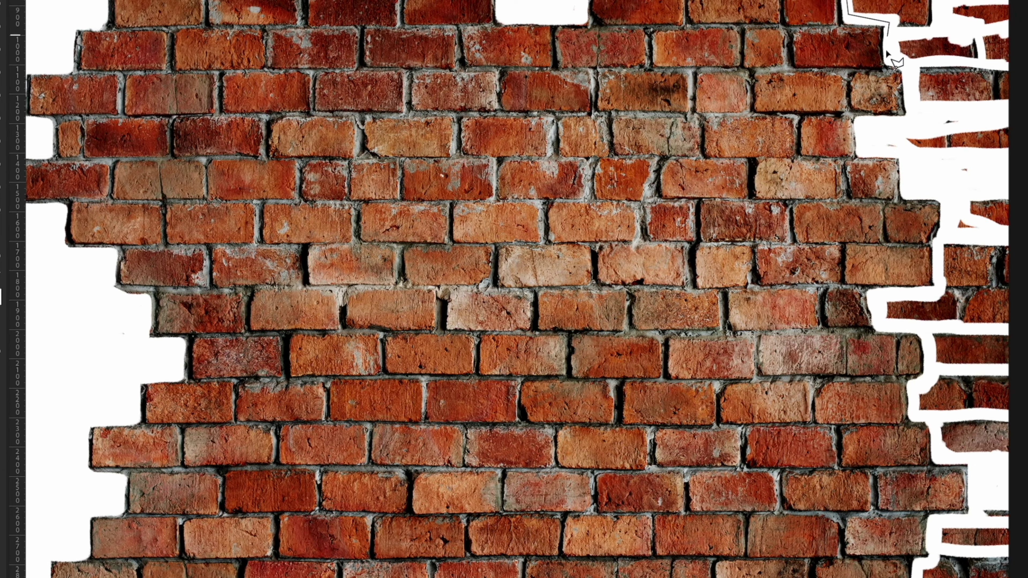
Trace a straight-edged lasso selection down the painted gap along the wall's right side, around the leftover outer bricks.
click(910, 123)
click(955, 209)
click(938, 287)
click(927, 330)
click(910, 414)
click(939, 455)
click(998, 461)
click(931, 538)
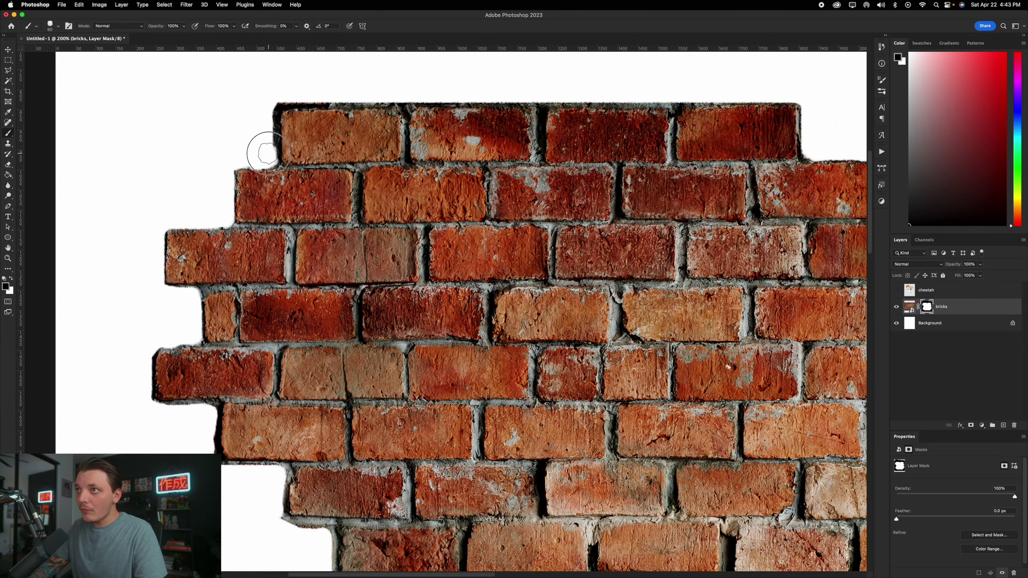
Paint straight black lines on the bricks mask along the mortar joints from the cheetah's arm up to its belly.
scroll(408, 154, up, 3)
scroll(168, 158, down, 5)
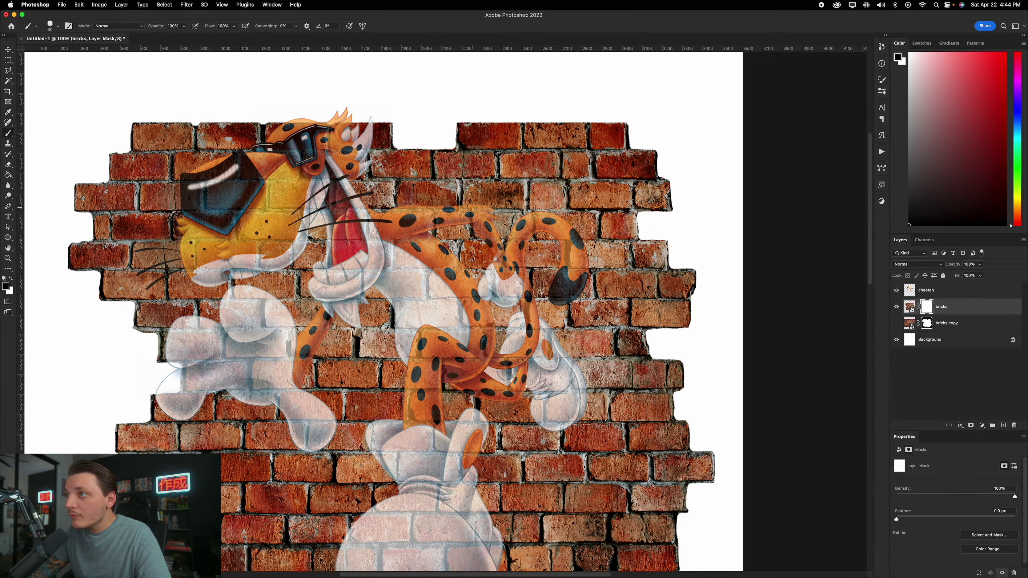
scroll(346, 281, down, 5)
click(325, 278)
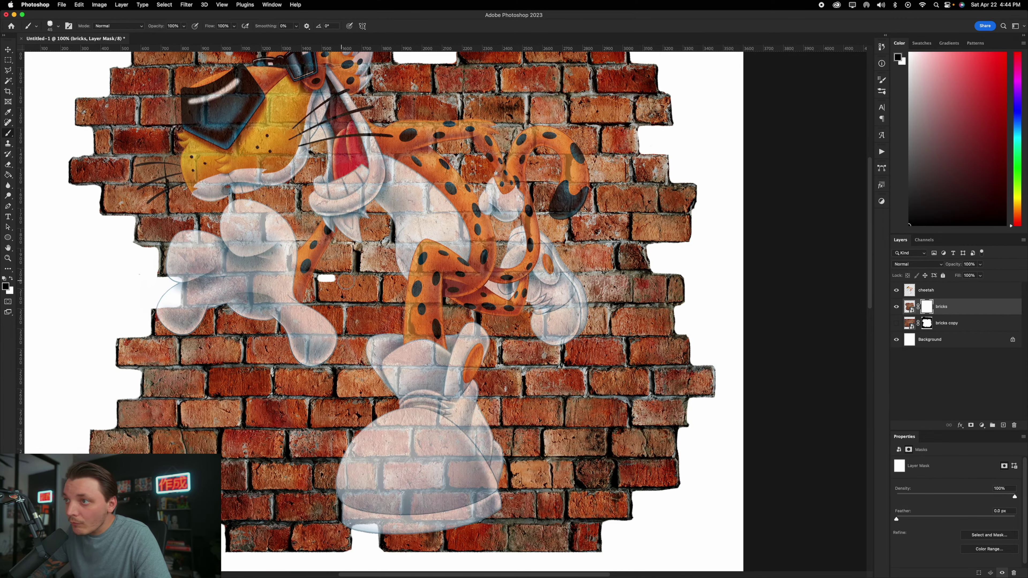
shift+click(395, 248)
shift+click(395, 218)
shift+click(432, 219)
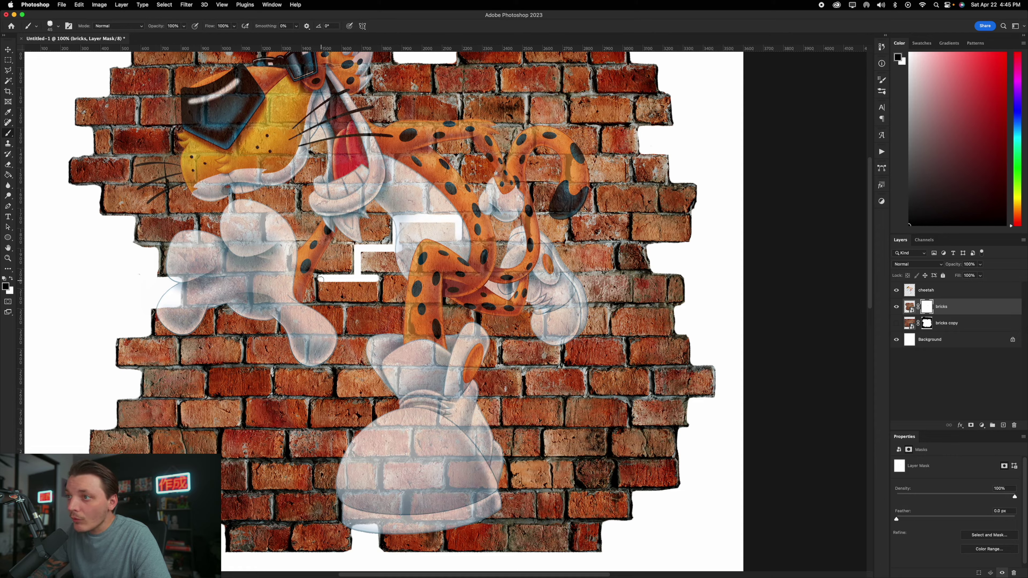
Outline the bricks behind the cheetah's raised leg with straight black lines on the bricks mask, following the mortar joints.
shift+click(321, 300)
shift+click(347, 300)
shift+click(347, 333)
shift+click(476, 333)
shift+click(476, 221)
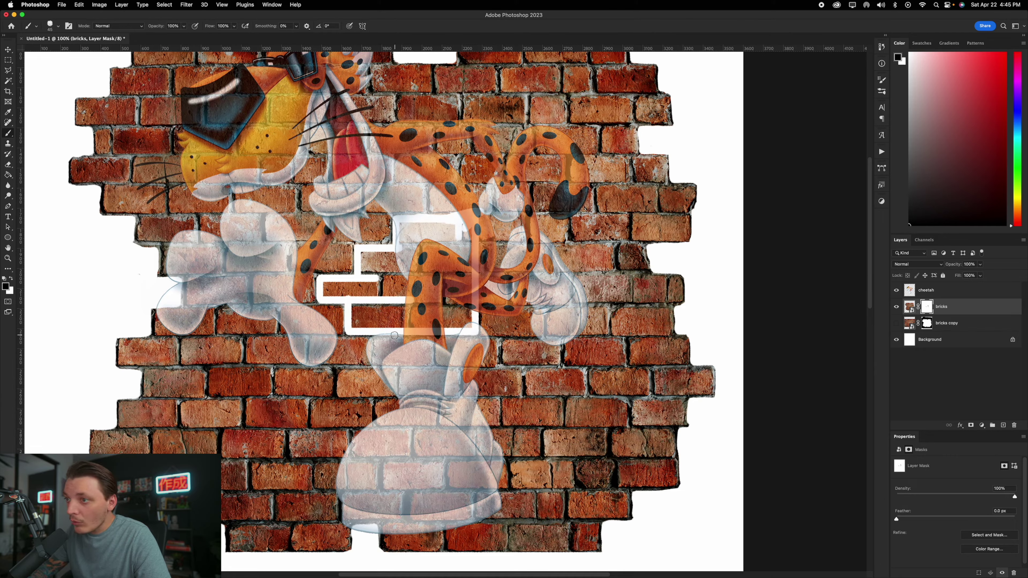
Continue the hole outline on the bricks mask along the mortar joints behind the cheetah's chest, back and tail.
click(366, 188)
shift+click(528, 187)
shift+click(528, 215)
shift+click(567, 217)
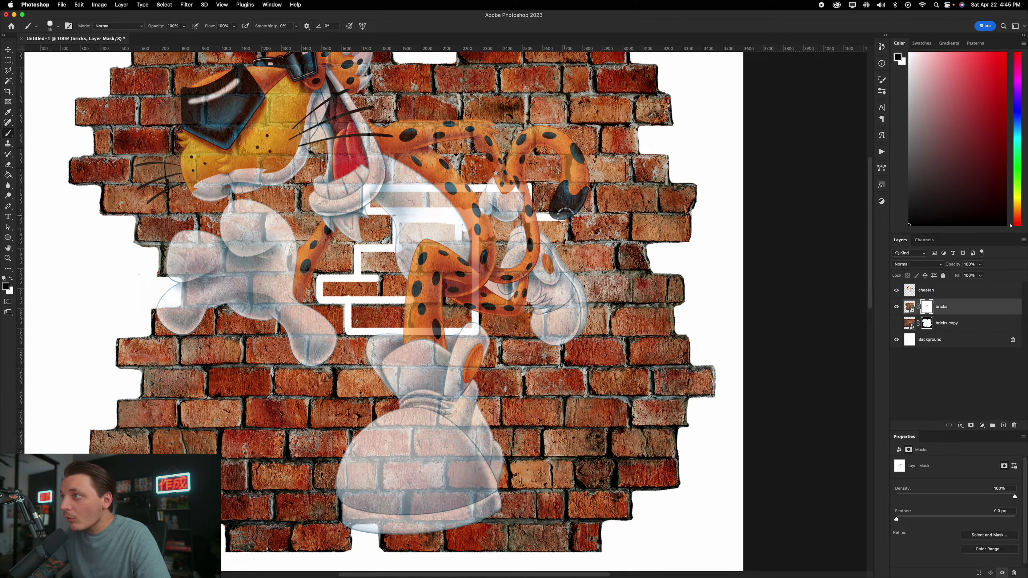
shift+click(566, 241)
shift+click(413, 241)
click(506, 187)
shift+click(505, 159)
shift+click(398, 159)
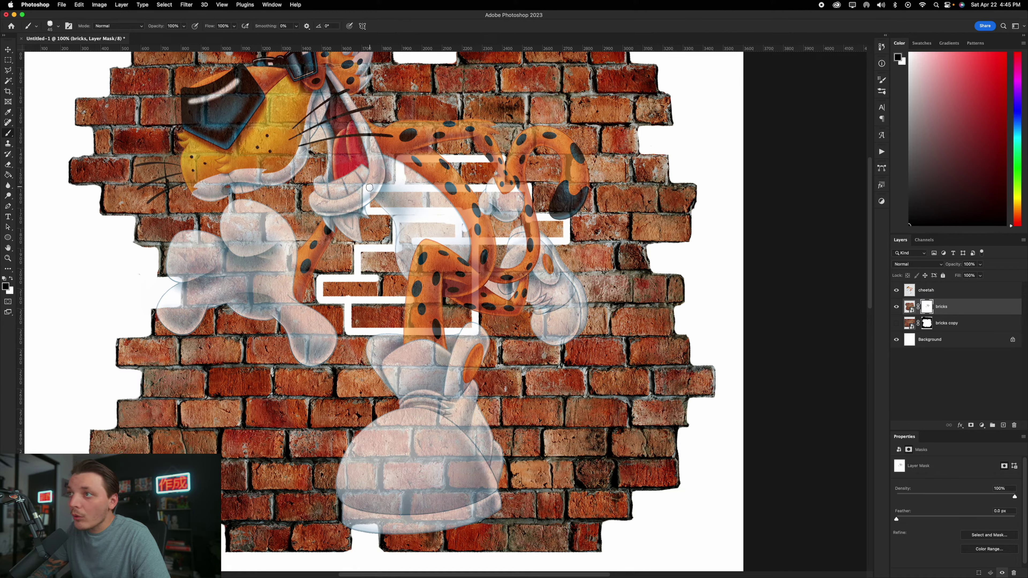
Extend the hole outline on the bricks mask along the mortar joints beneath the cheetah's mouth and beside its rear foot.
click(368, 187)
shift+click(298, 187)
shift+click(299, 210)
shift+click(366, 209)
click(437, 334)
shift+click(539, 332)
shift+click(534, 311)
shift+click(451, 312)
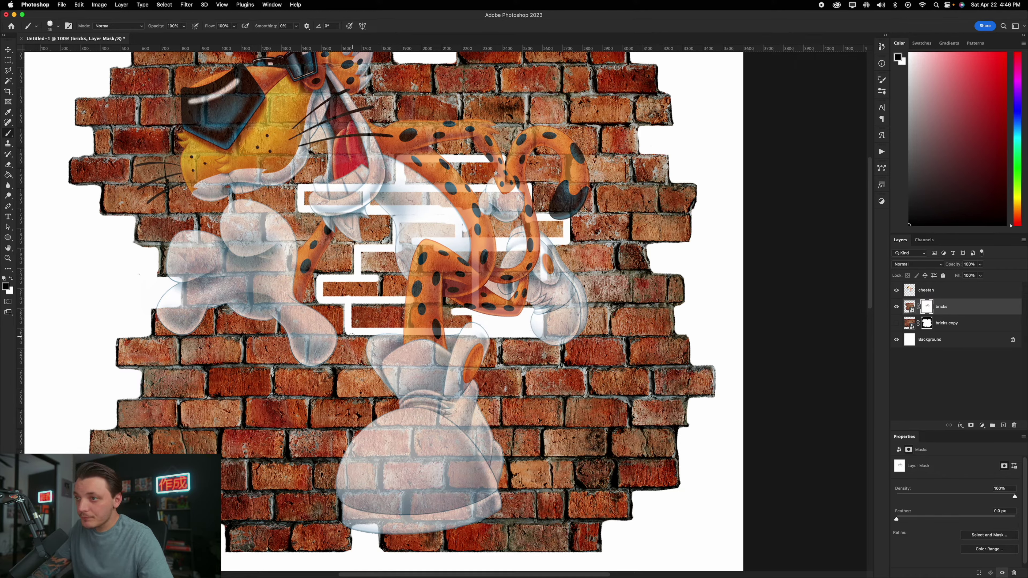
Outline the brick row behind the front boot's cuff on the bricks mask and brush away bricks inside the hole.
click(312, 337)
shift+click(312, 356)
shift+click(558, 356)
shift+click(559, 336)
mouse_move(559, 348)
mouse_down()
mouse_move(528, 342)
mouse_move(533, 330)
mouse_move(312, 364)
mouse_up()
mouse_move(392, 308)
mouse_down()
mouse_move(283, 309)
mouse_move(330, 331)
mouse_up()
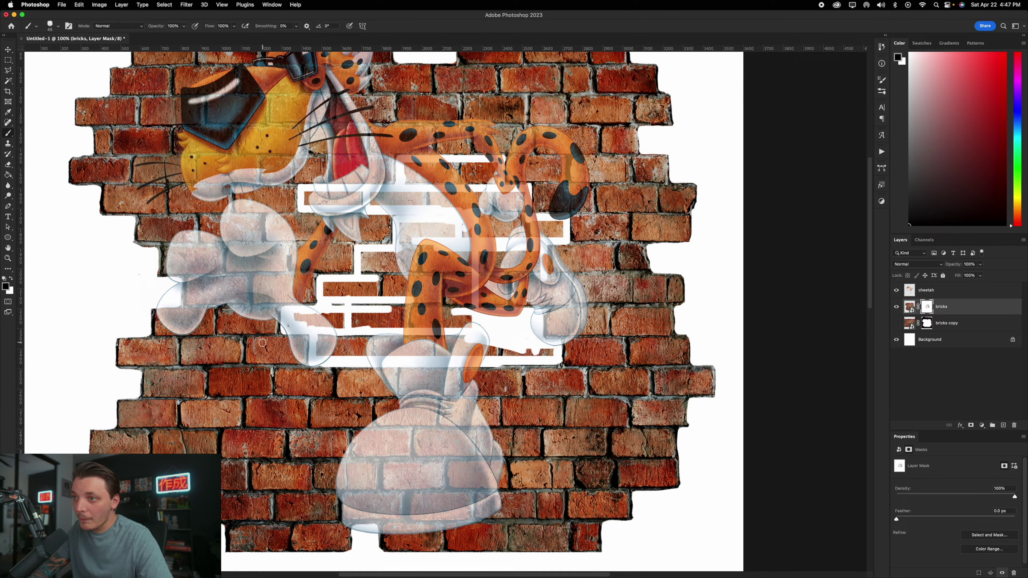
mouse_move(262, 343)
mouse_down()
mouse_move(247, 364)
mouse_move(407, 349)
mouse_up()
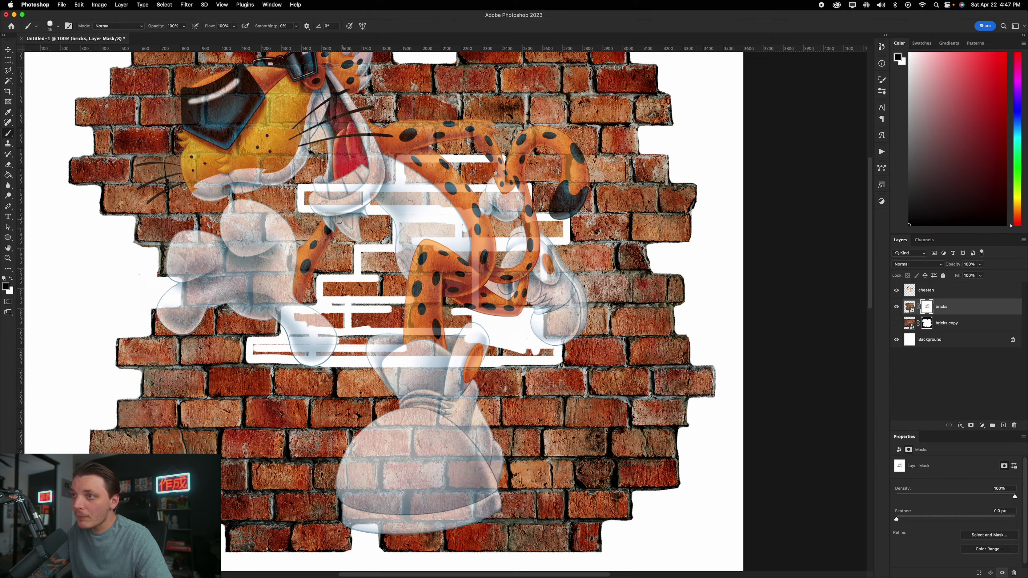
drag(339, 220, 345, 231)
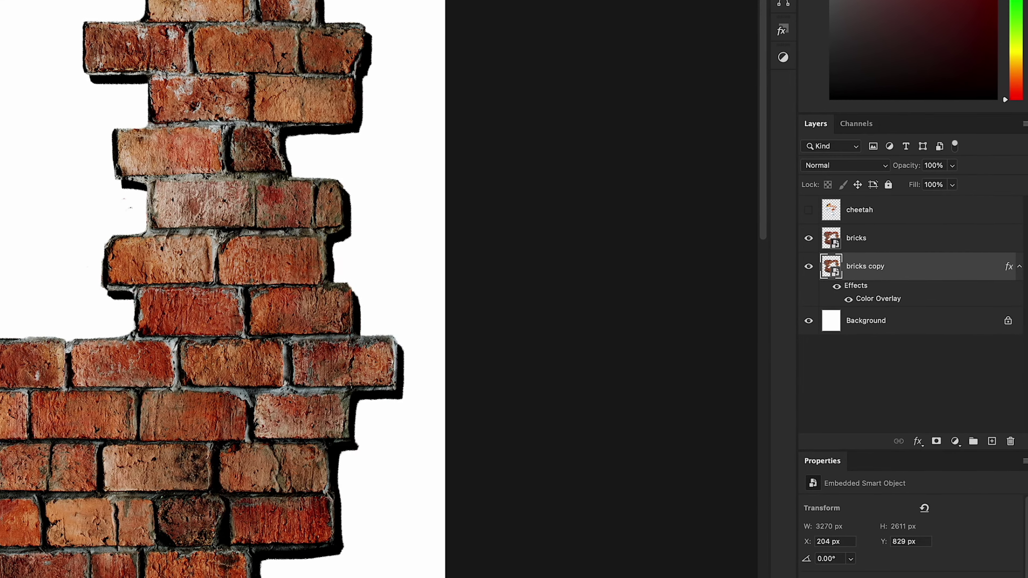
Nudge the darkened bricks copy layer to about X 228 px, Y 861 px to form a depth edge behind the wall.
key(Down)
key(Down)
key(Down)
key(Down)
key(Down)
key(Down)
key(Down)
key(Down)
key(Down)
key(Down)
key(Down)
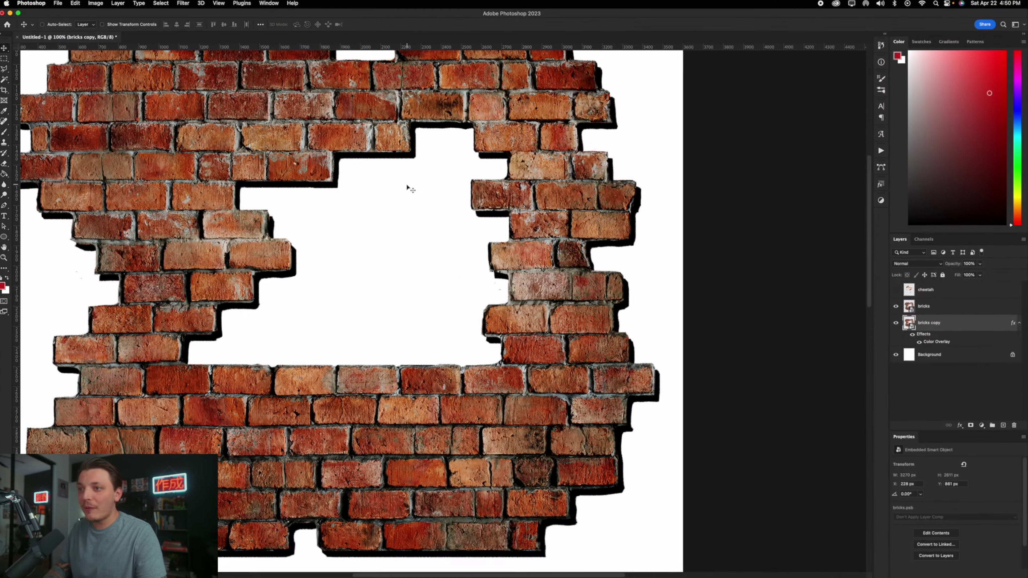
Fine-tune the vertical and horizontal offset of the darkened bricks copy layer behind the wall.
key(Up)
key(Up)
key(Up)
key(Up)
key(Up)
key(Right)
key(Right)
key(Right)
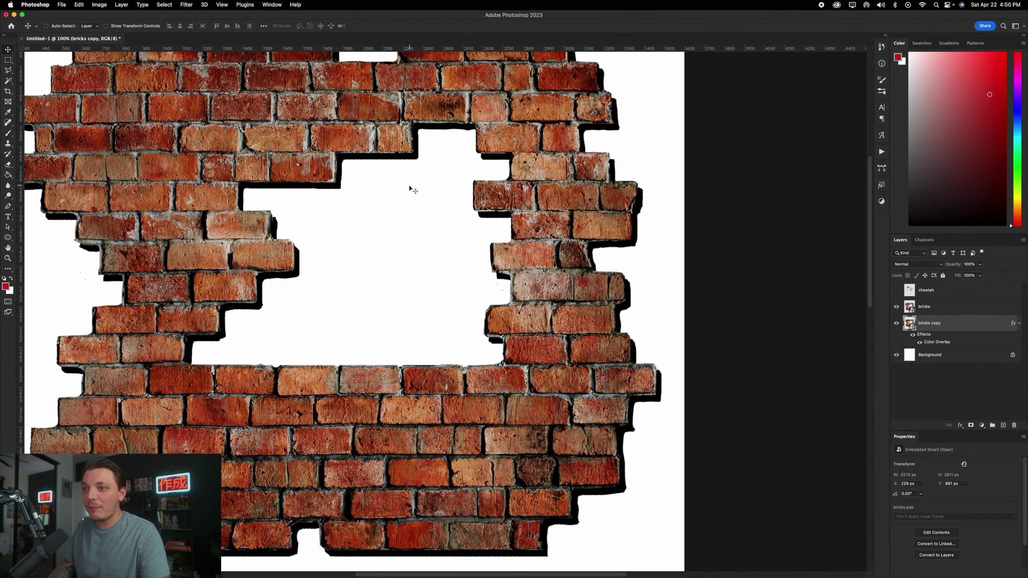
key(Down)
key(Down)
key(Down)
key(Down)
key(Left)
key(Left)
key(Up)
key(Up)
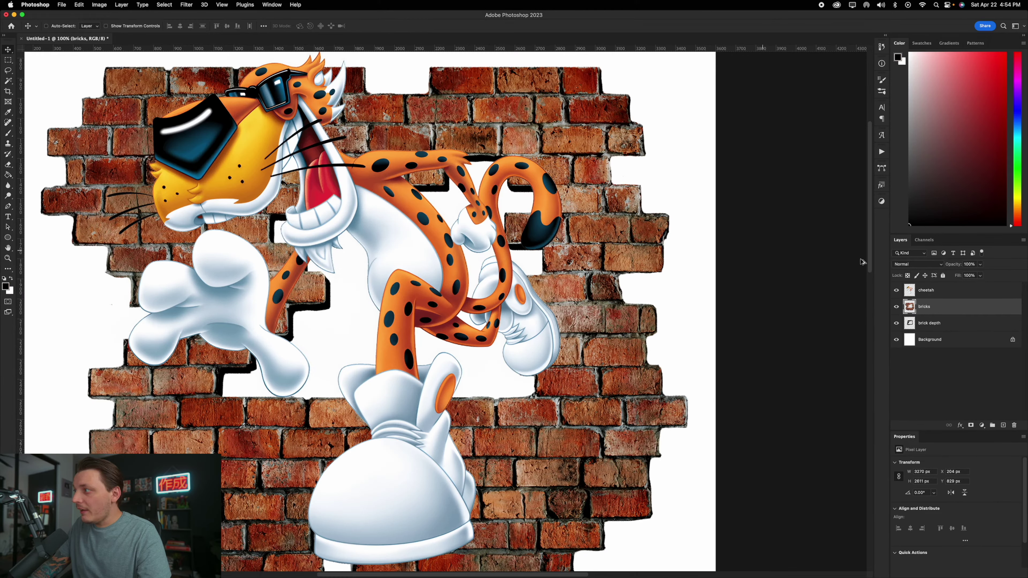
Duplicate the cheetah layer directly beneath the original and apply a Color Overlay effect to the copy.
drag(922, 292, 877, 312)
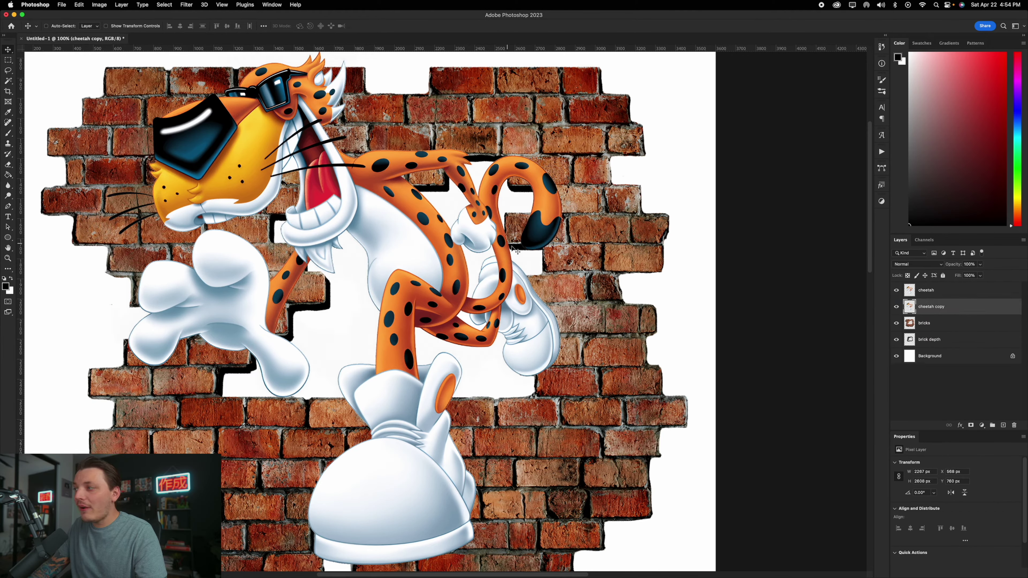
click(961, 425)
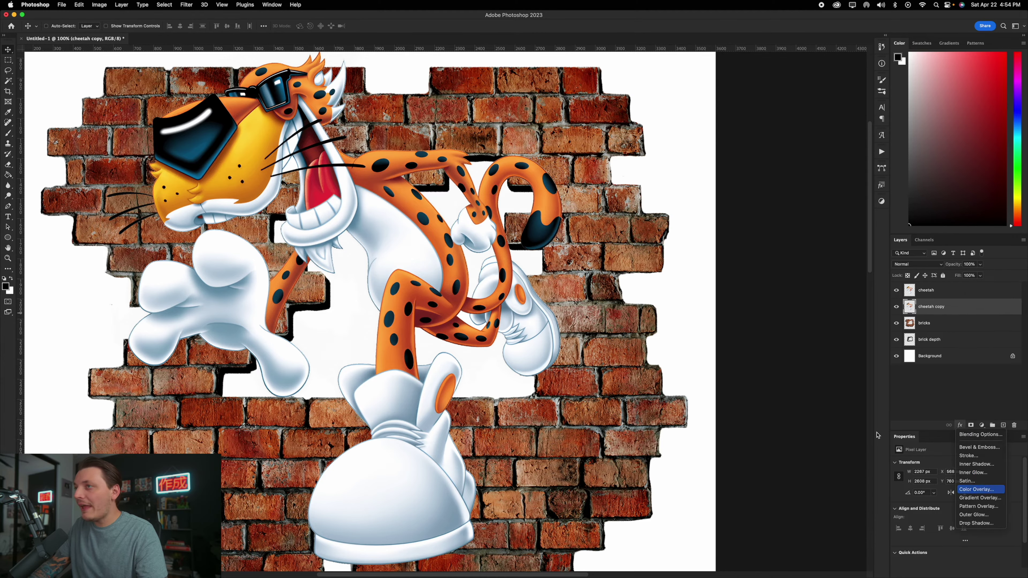
click(975, 489)
click(858, 322)
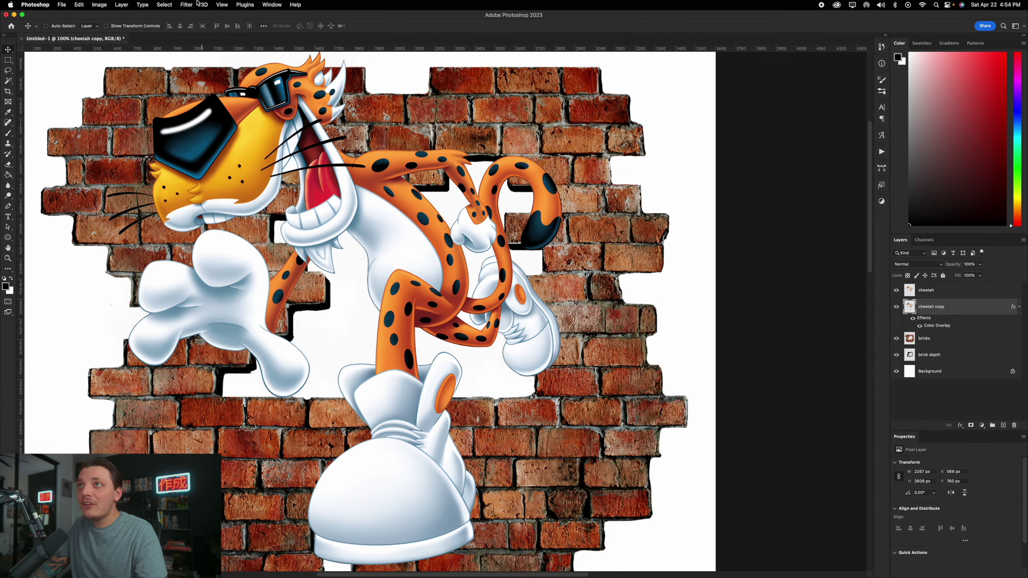
Blur the cheetah copy layer and shift it slightly downward as a shadow behind the cheetah.
click(186, 5)
click(190, 15)
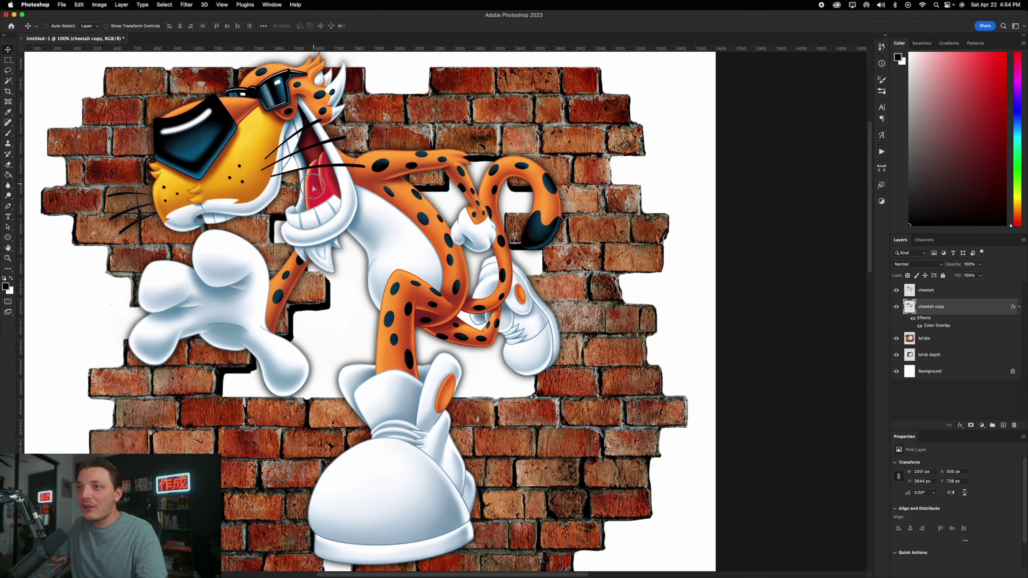
drag(314, 188, 313, 193)
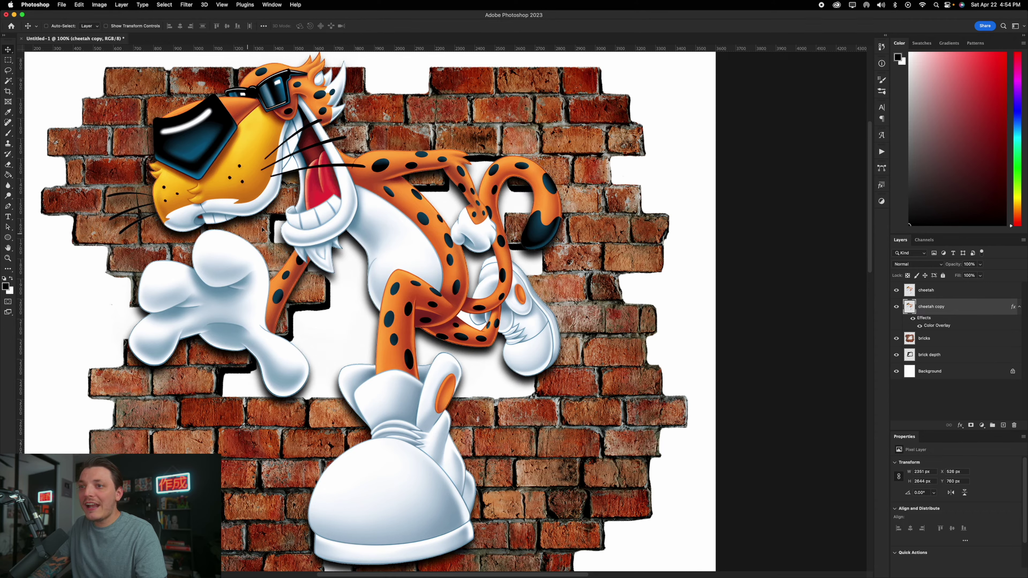
drag(265, 230, 265, 229)
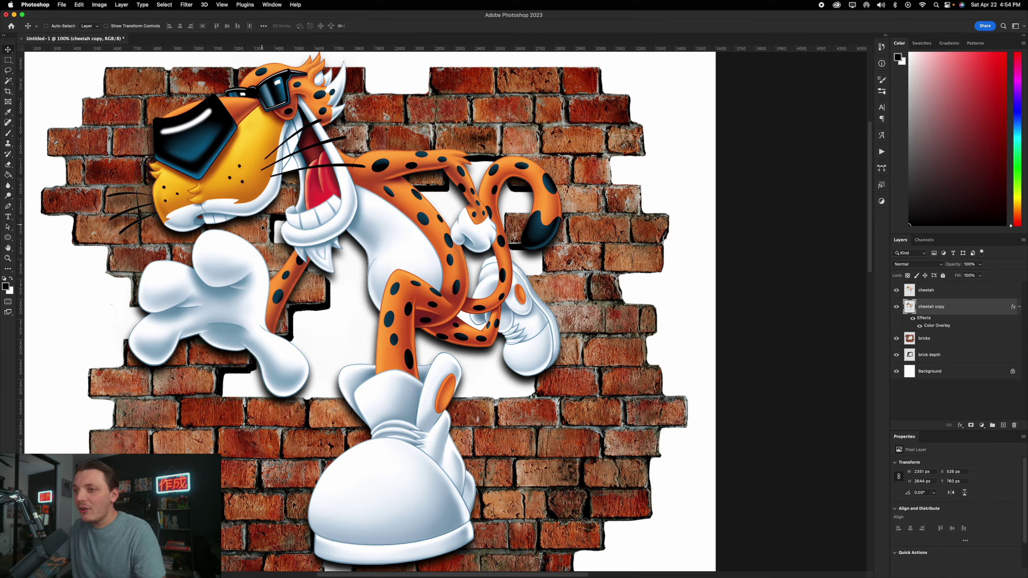
drag(316, 219, 292, 206)
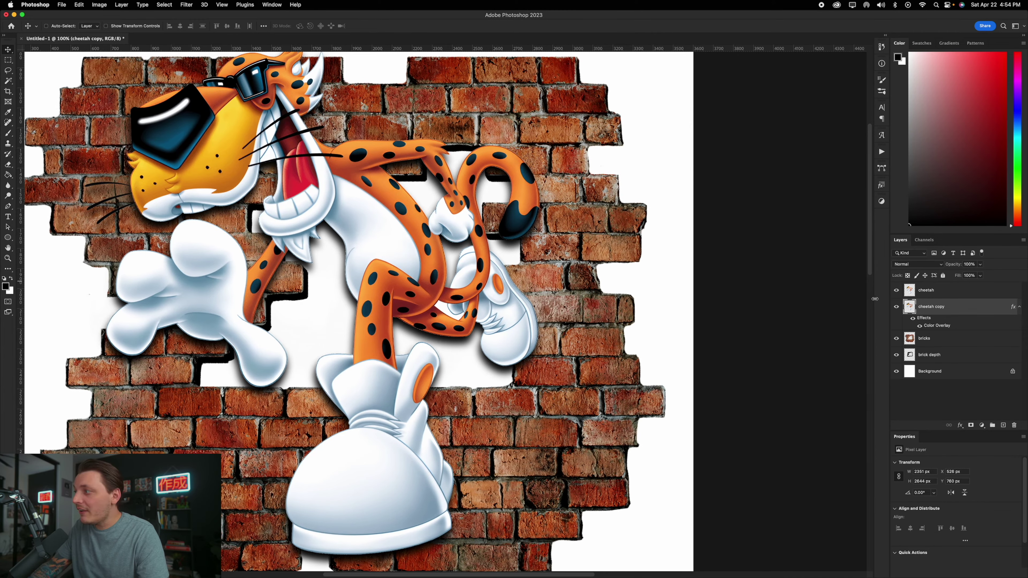
Group the cheetah and cheetah copy layers as "Cheetah Top" and place a duplicate of the group beneath the brick depth layer.
shift+click(925, 291)
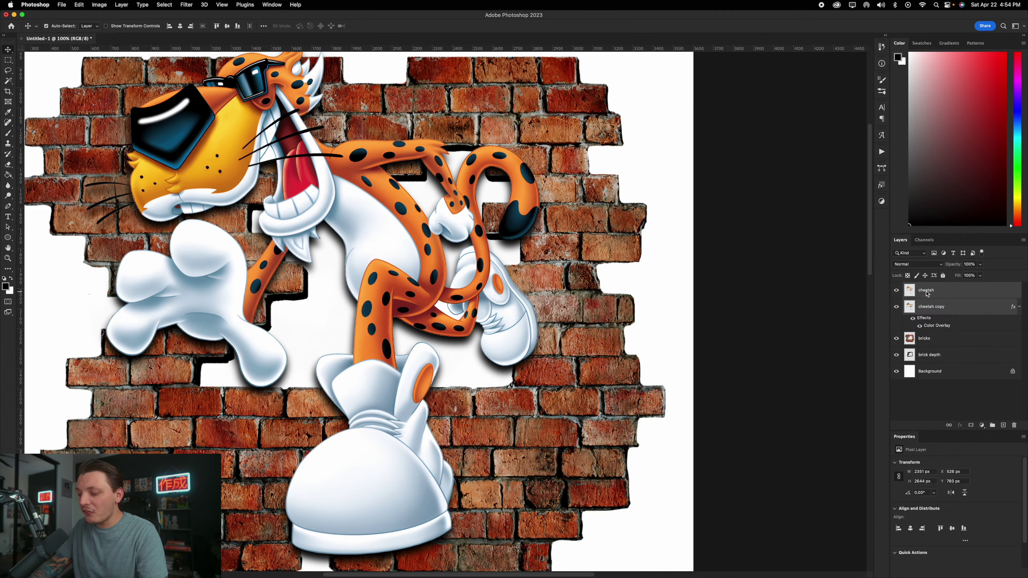
key(super+g)
text(C)
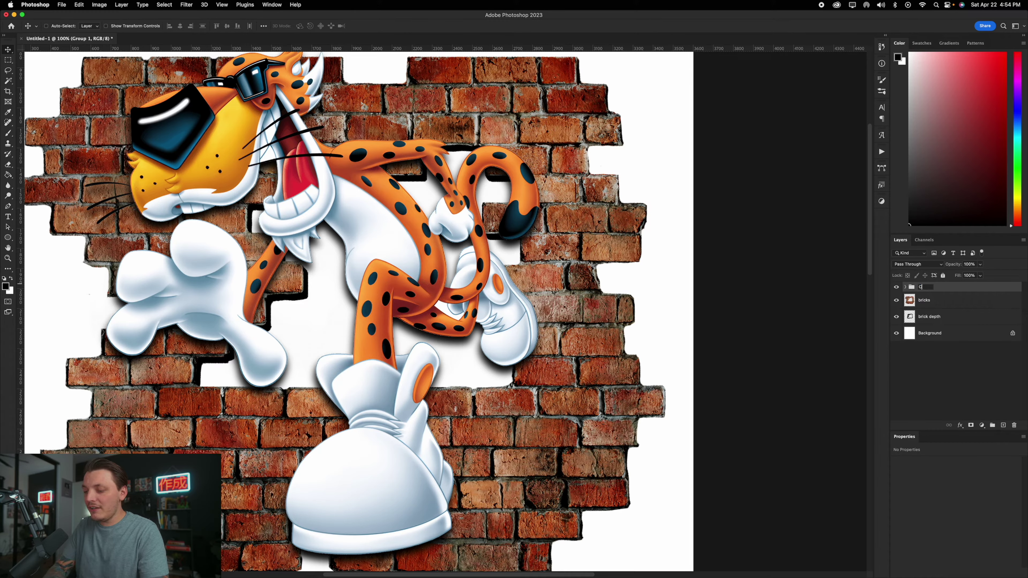
text(heetah Top)
key(Return)
drag(926, 287, 928, 322)
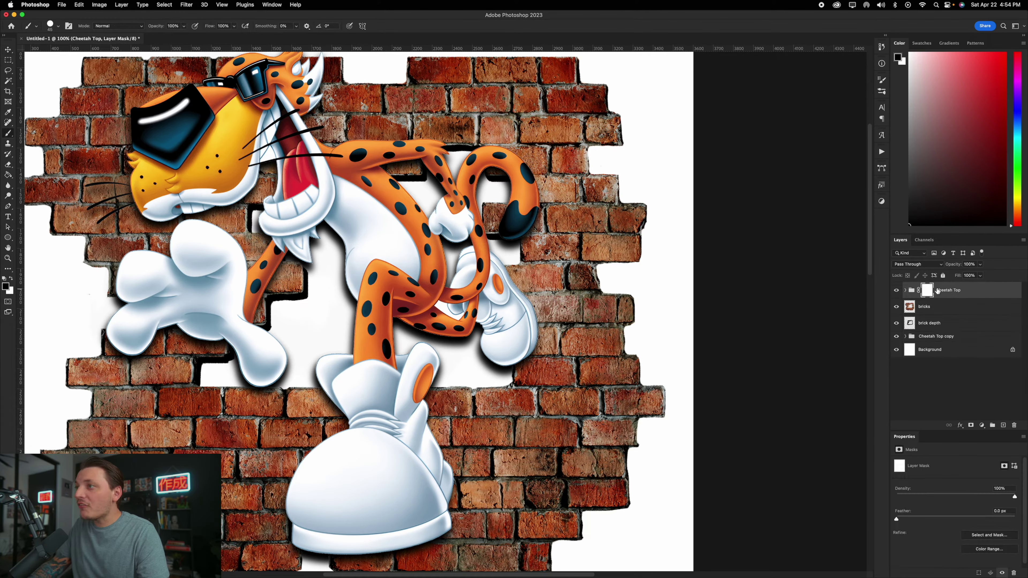
Mask out the tail on the Cheetah Top group where it overlaps the bricks, switching to the Soft Round brush.
mouse_move(509, 158)
mouse_down()
mouse_move(546, 158)
mouse_move(514, 157)
mouse_move(526, 156)
mouse_up()
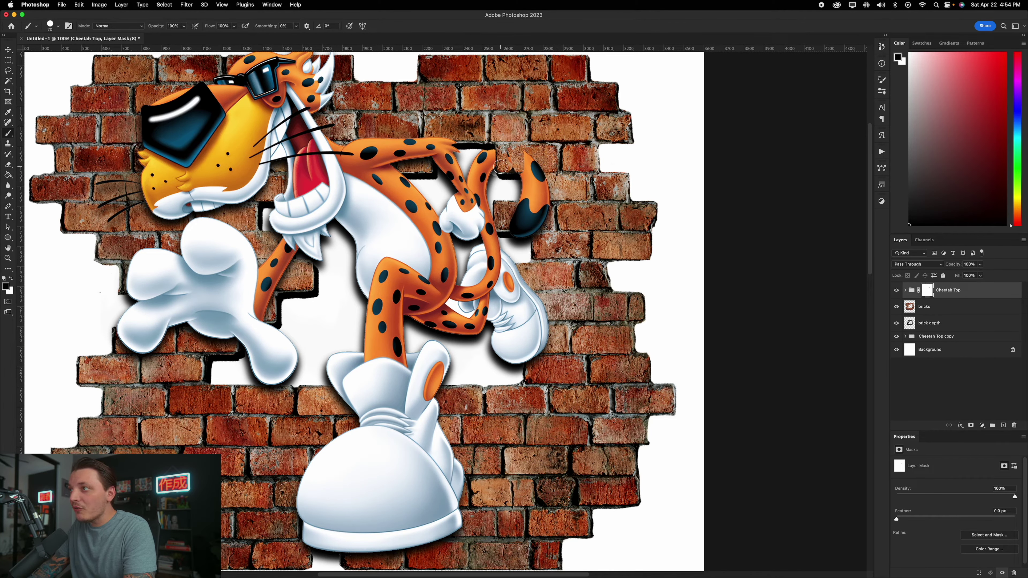
click(52, 34)
click(61, 133)
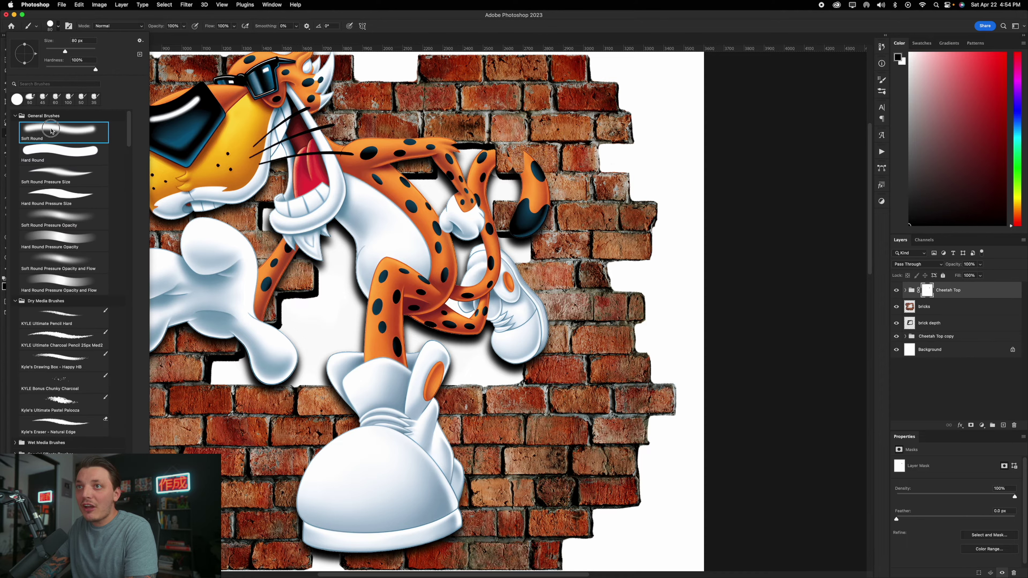
key(Return)
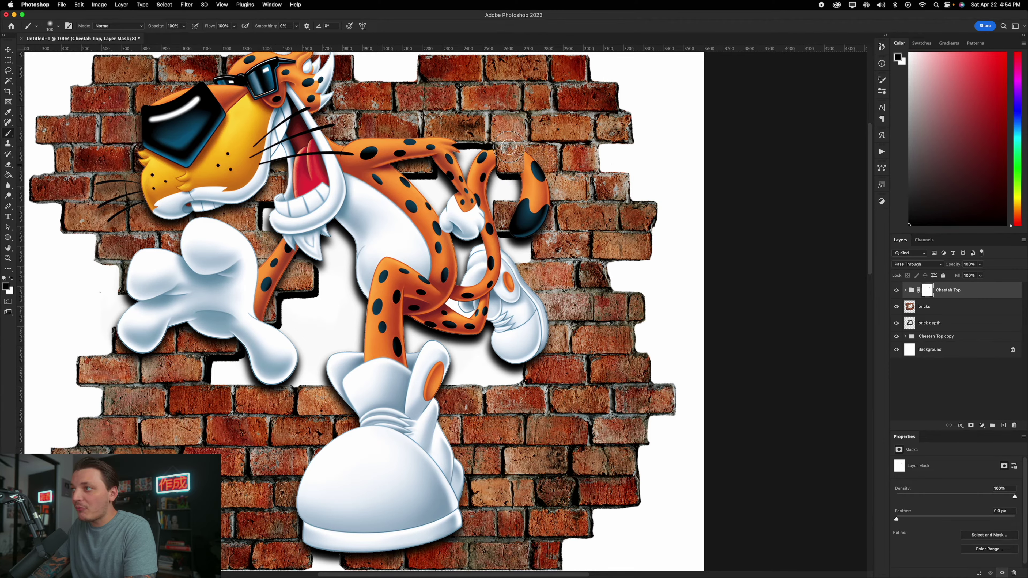
mouse_move(509, 147)
mouse_down()
mouse_move(535, 174)
mouse_move(520, 231)
mouse_move(541, 224)
mouse_move(536, 166)
mouse_up()
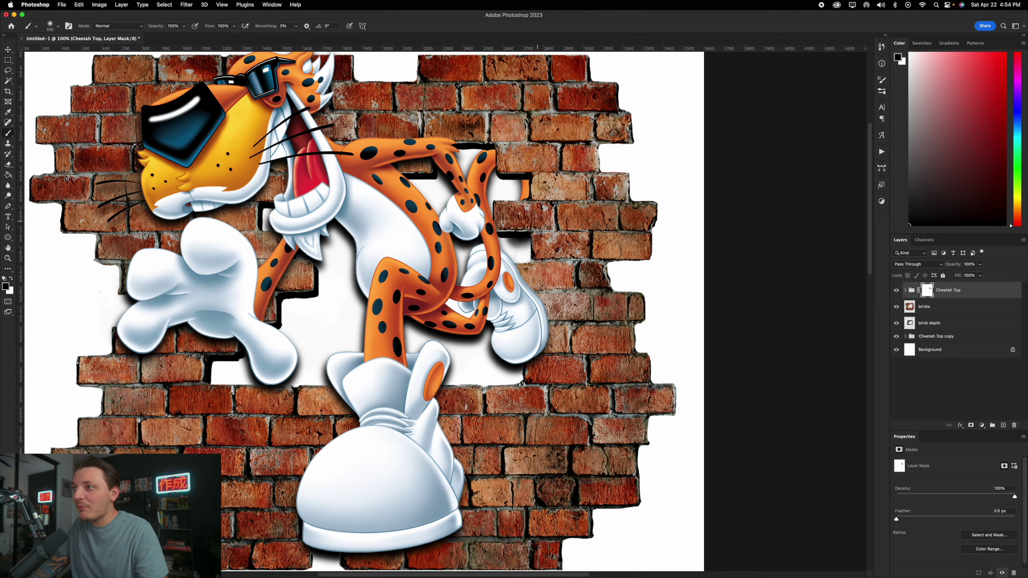
Paint black on the Cheetah Top mask to hide the rear foot and its shadow where they overlap the bricks.
scroll(526, 164, up, 2)
mouse_move(549, 254)
mouse_down()
mouse_move(504, 247)
mouse_move(499, 222)
mouse_move(505, 279)
mouse_move(550, 388)
mouse_move(489, 366)
mouse_move(496, 400)
mouse_move(558, 417)
mouse_move(558, 357)
mouse_up()
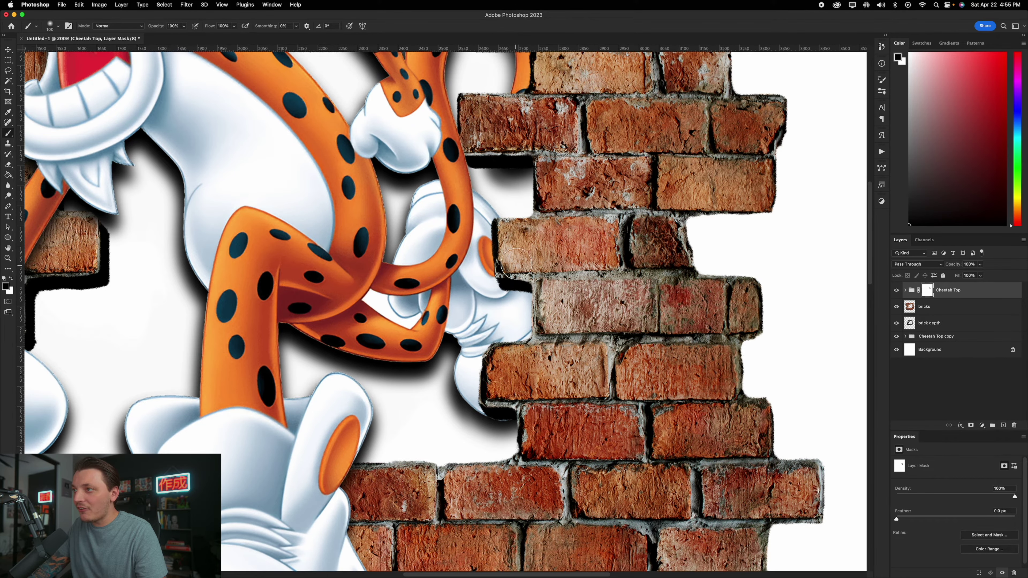
drag(446, 298, 453, 227)
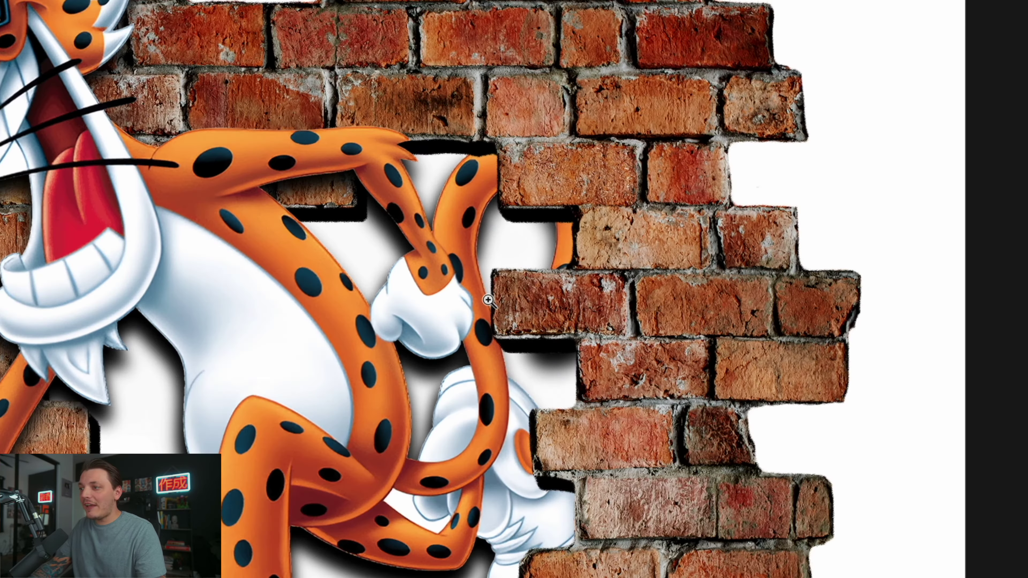
Fill the opening in the wall with black on a layer beneath Cheetah Bottom, and name that layer "background fill".
alt+click(468, 332)
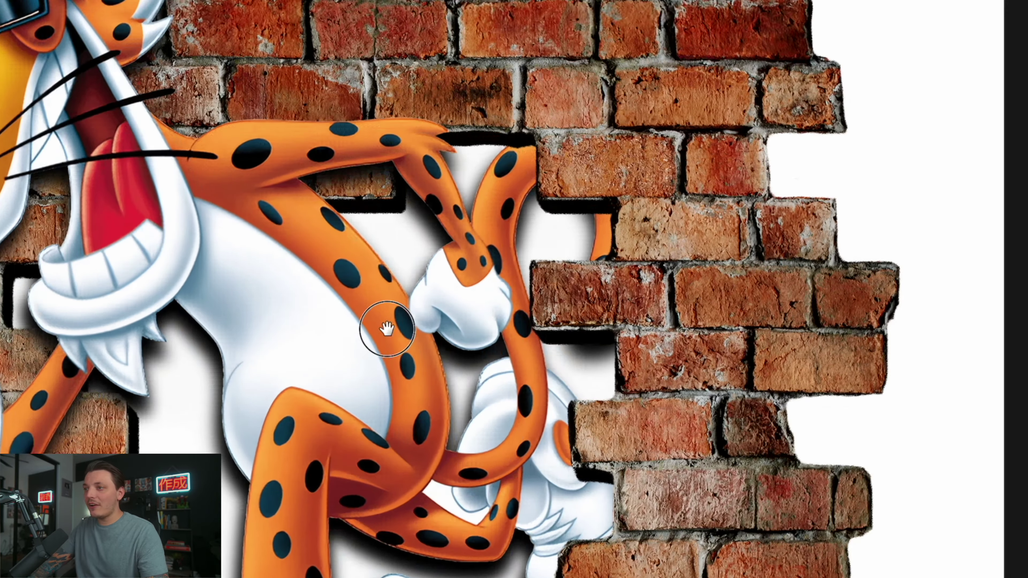
click(937, 351)
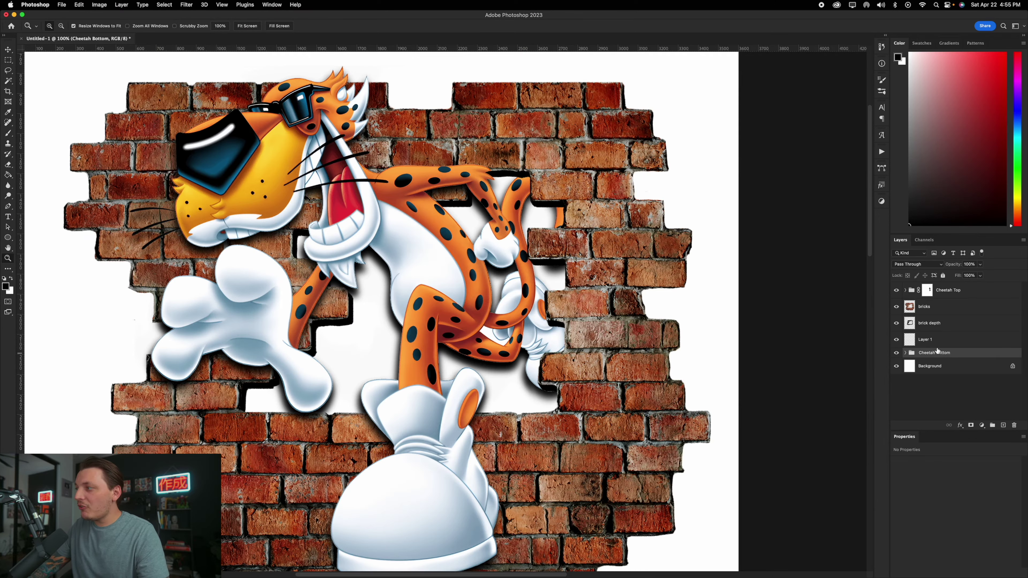
click(930, 342)
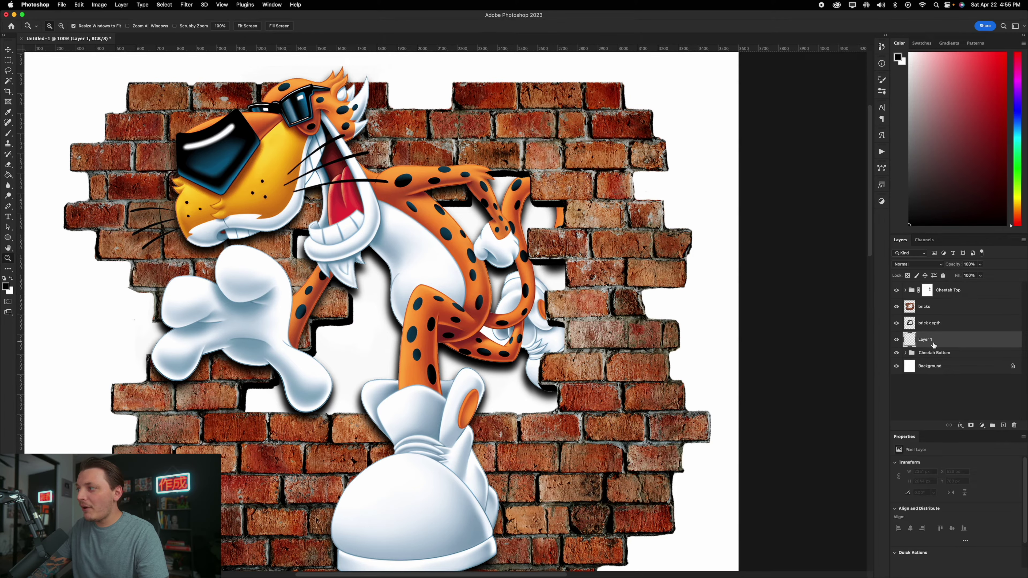
click(895, 340)
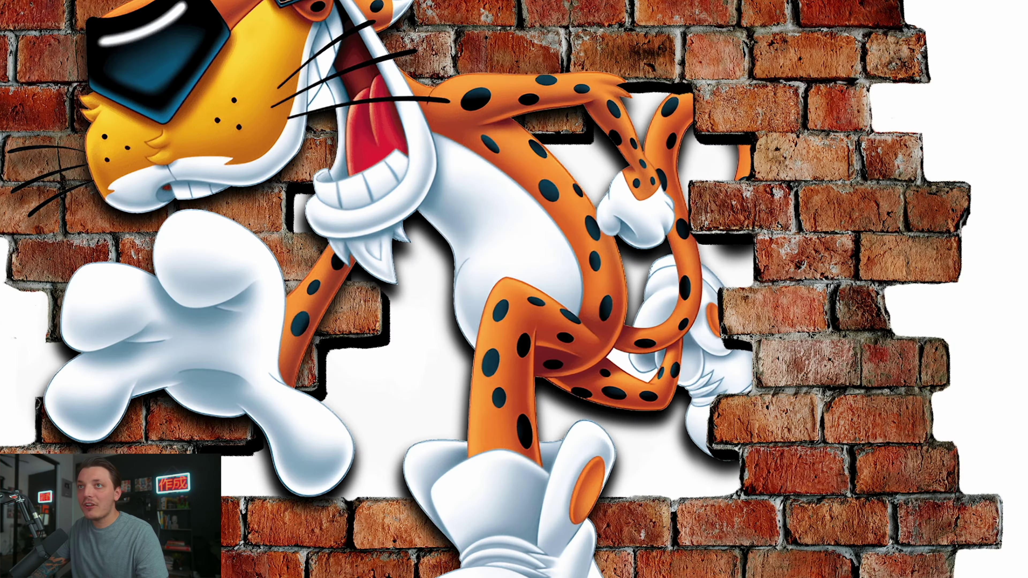
mouse_move(419, 51)
mouse_down()
mouse_move(241, 157)
mouse_move(212, 282)
mouse_move(129, 384)
mouse_move(235, 570)
mouse_move(678, 558)
mouse_move(817, 521)
mouse_move(833, 353)
mouse_move(791, 184)
mouse_move(735, 61)
mouse_move(604, 12)
mouse_move(421, 45)
mouse_up()
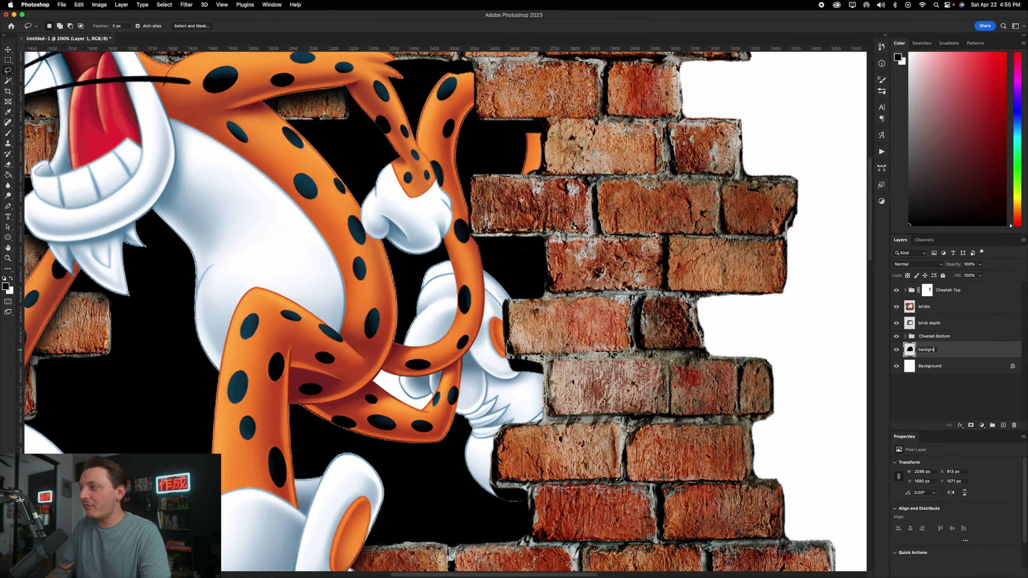
text(fill)
key(Return)
Add a new layer directly above background fill and set the foreground colour to dark grey, 272727.
key(z)
click(1003, 426)
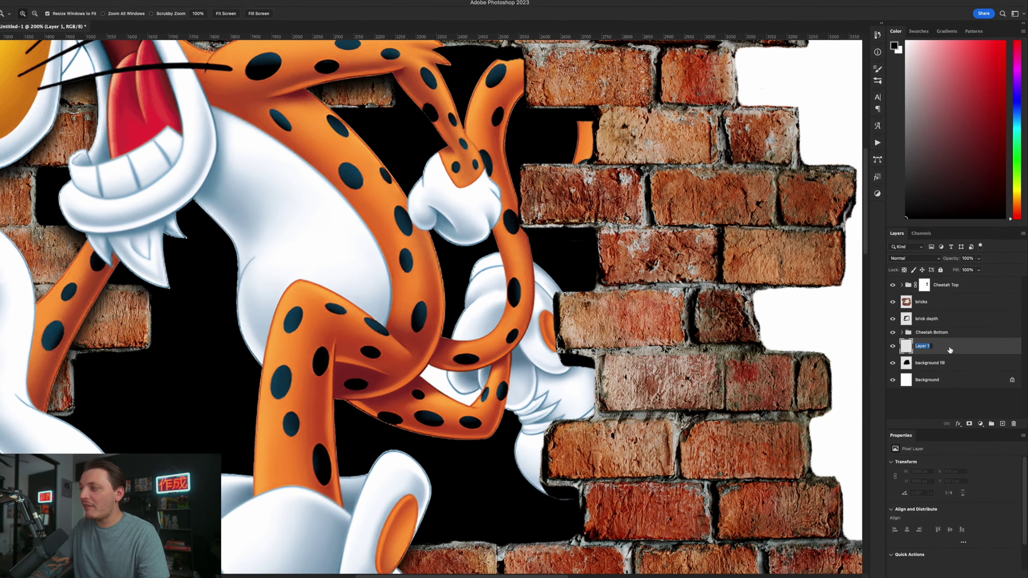
click(951, 351)
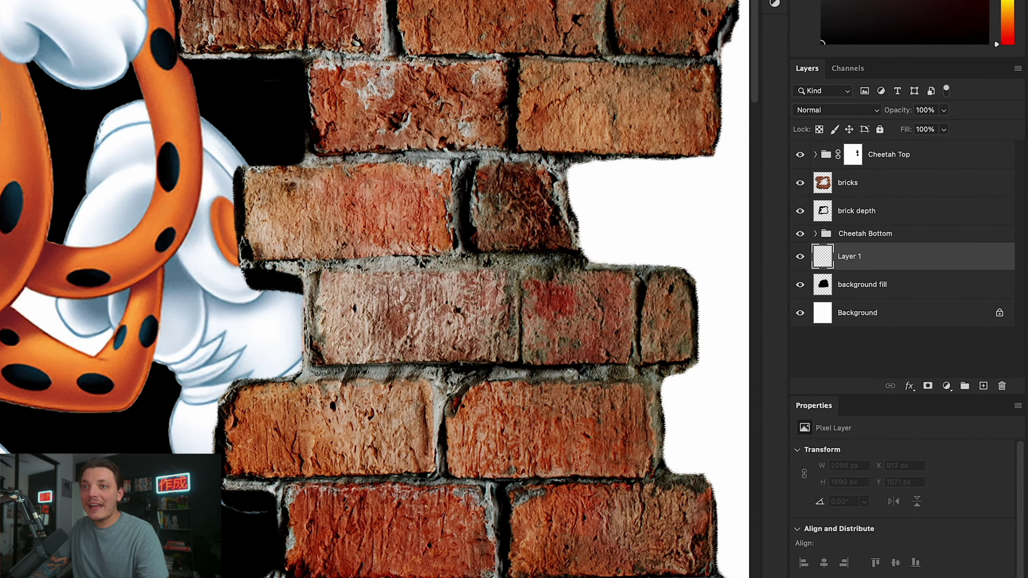
drag(395, 95, 361, 74)
key(Return)
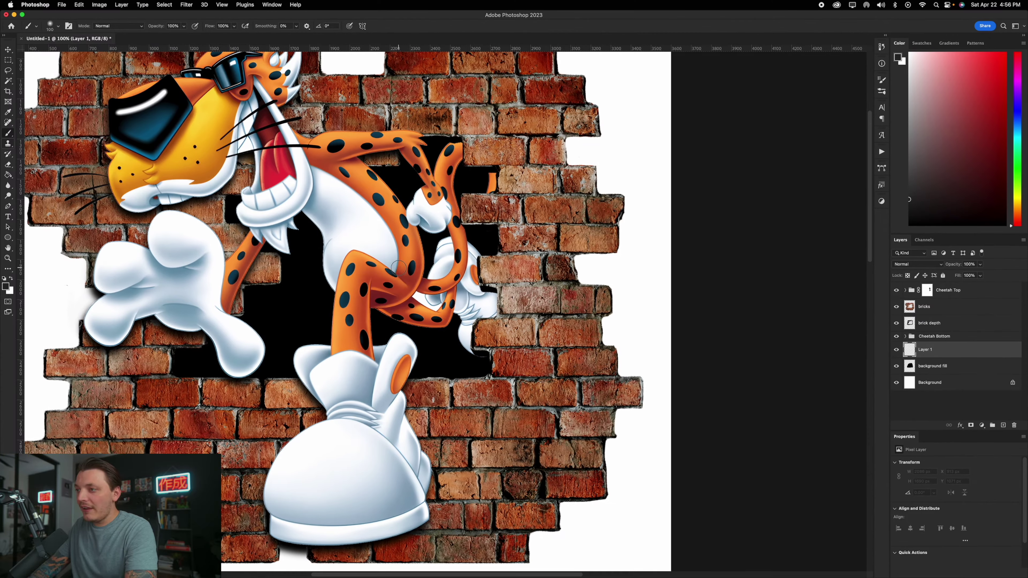
Enlarge the soft brush and paint a dark grey glow over the centre of the black opening behind the cheetah.
key(bracketright)
key(bracketright)
key(bracketright)
key(bracketright)
key(bracketright)
key(bracketright)
key(bracketright)
key(bracketright)
key(bracketright)
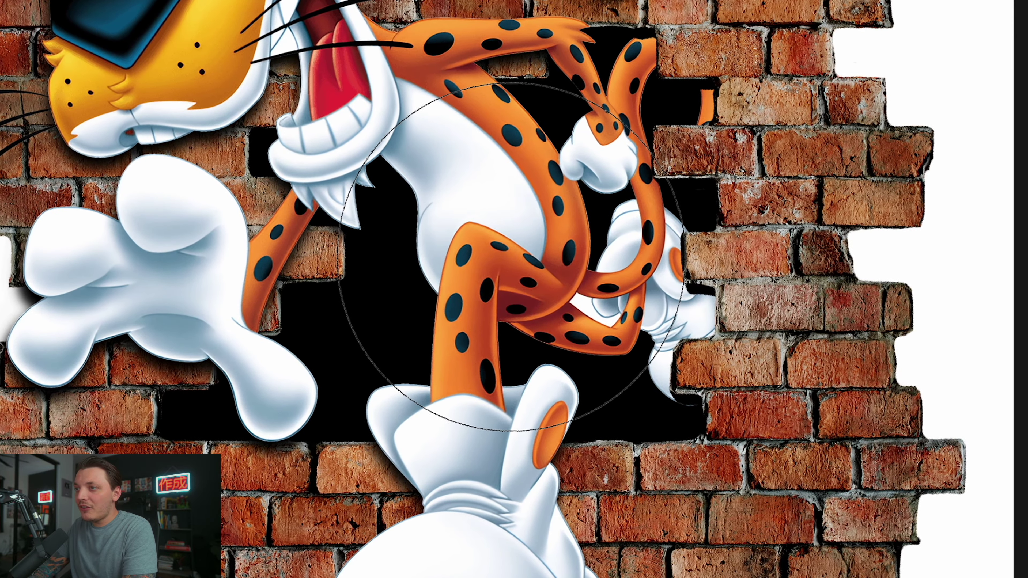
click(377, 270)
mouse_move(510, 255)
mouse_down()
mouse_move(526, 243)
mouse_move(538, 251)
mouse_move(535, 239)
mouse_up()
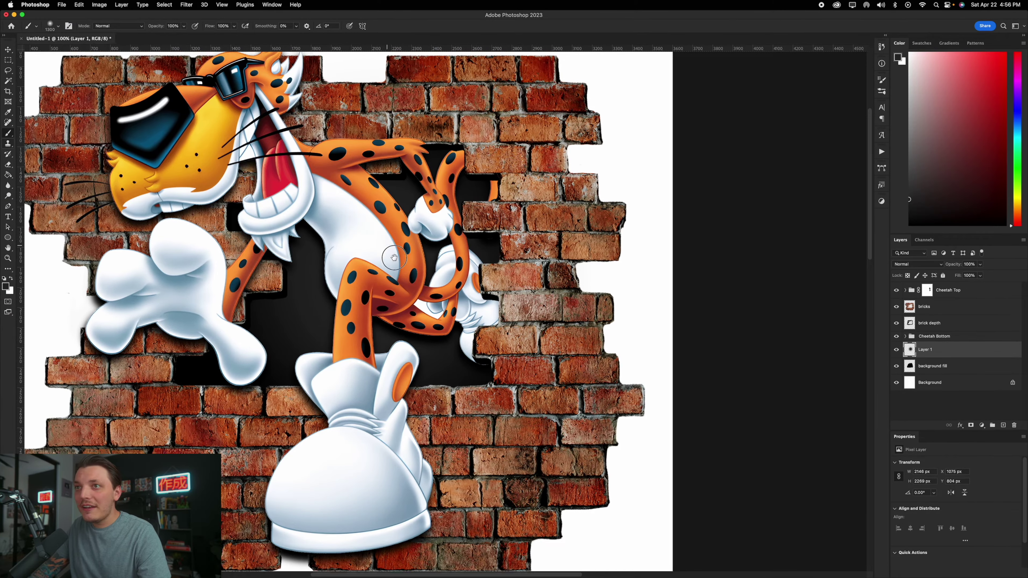
mouse_move(381, 224)
mouse_down()
mouse_move(421, 242)
mouse_move(396, 226)
mouse_up()
Add a new layer at the top of the stack and set the brush colour to pure red, ff0000.
key(super+shift+alt+n)
key(z)
click(421, 245)
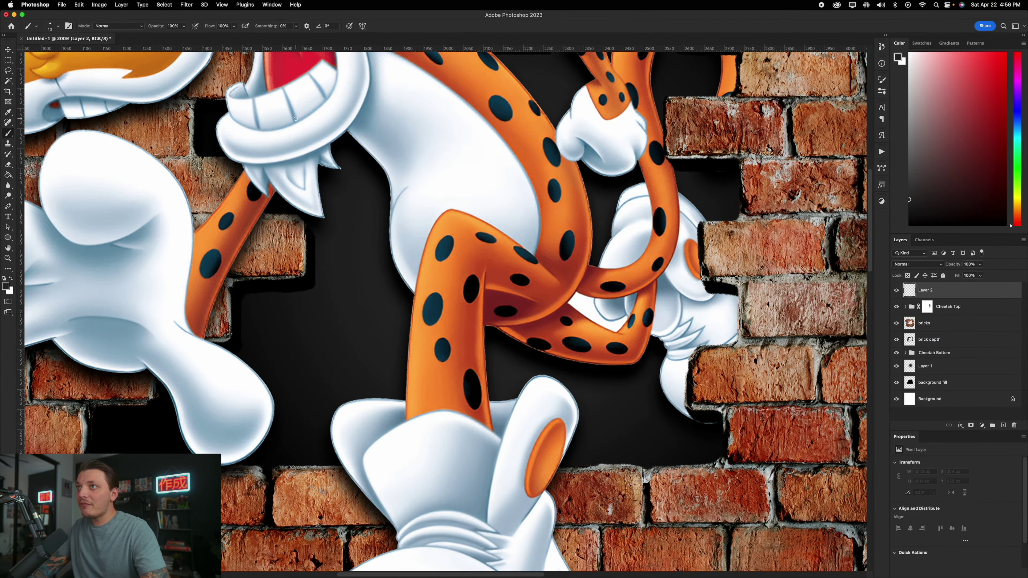
key(b)
click(5, 286)
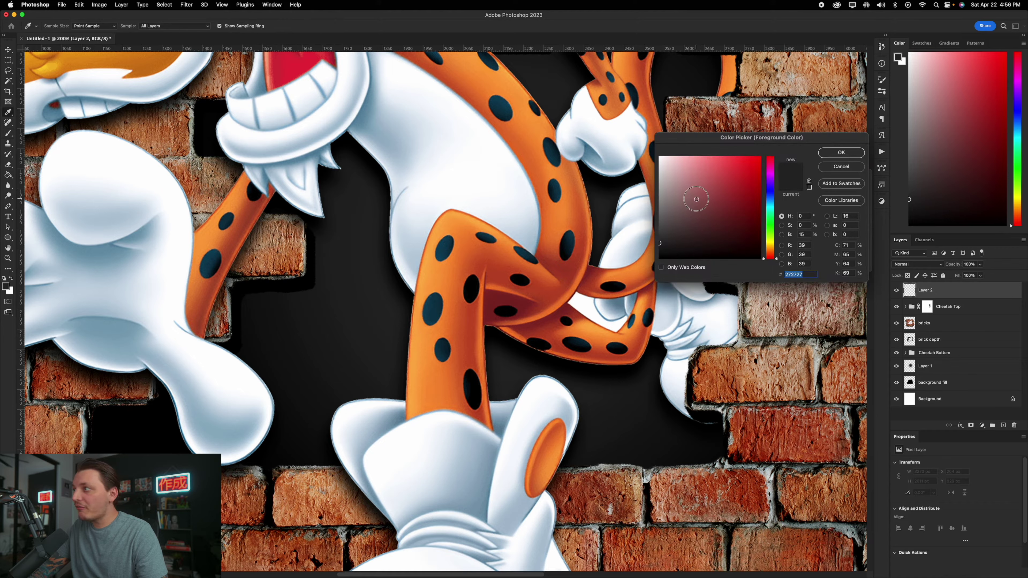
drag(696, 198, 760, 156)
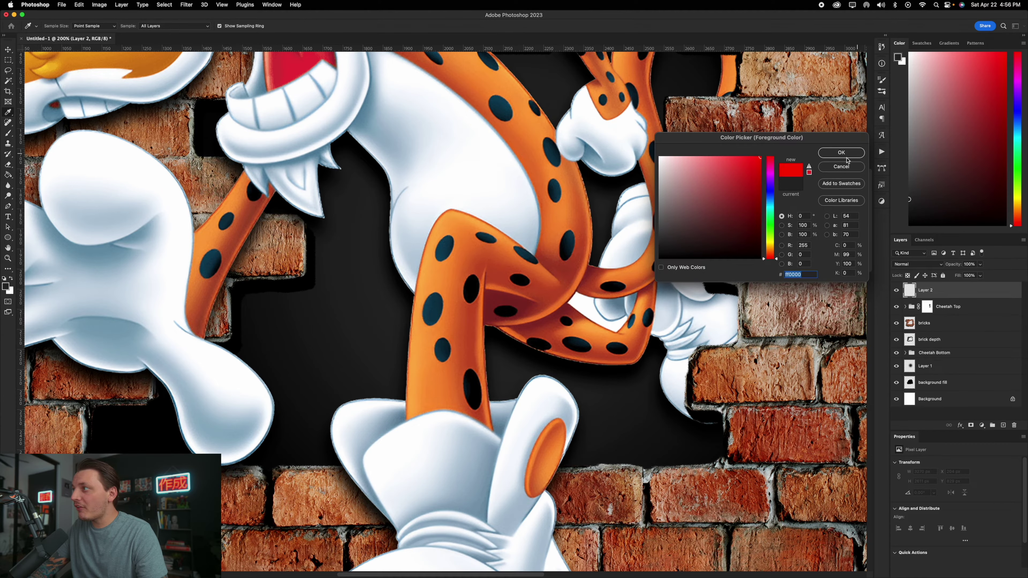
click(833, 153)
key(b)
Set the brush smoothing to 33%.
click(299, 27)
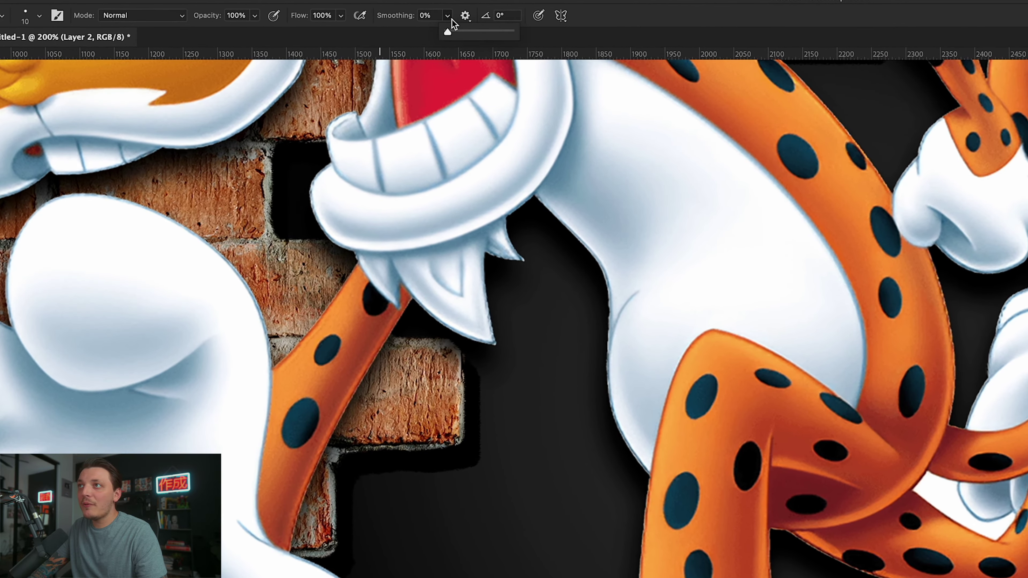
drag(487, 28, 490, 29)
drag(631, 534, 613, 445)
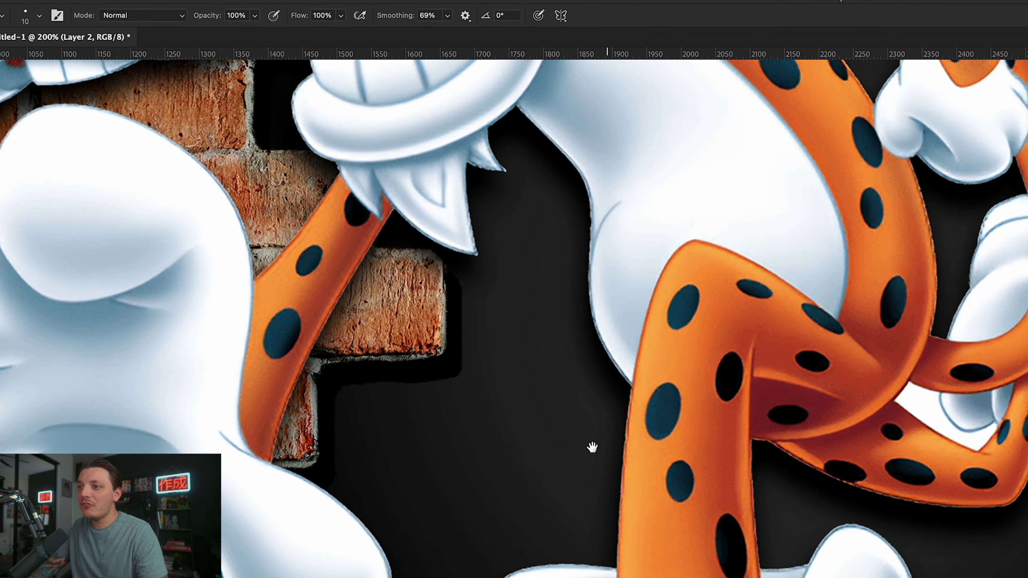
click(446, 17)
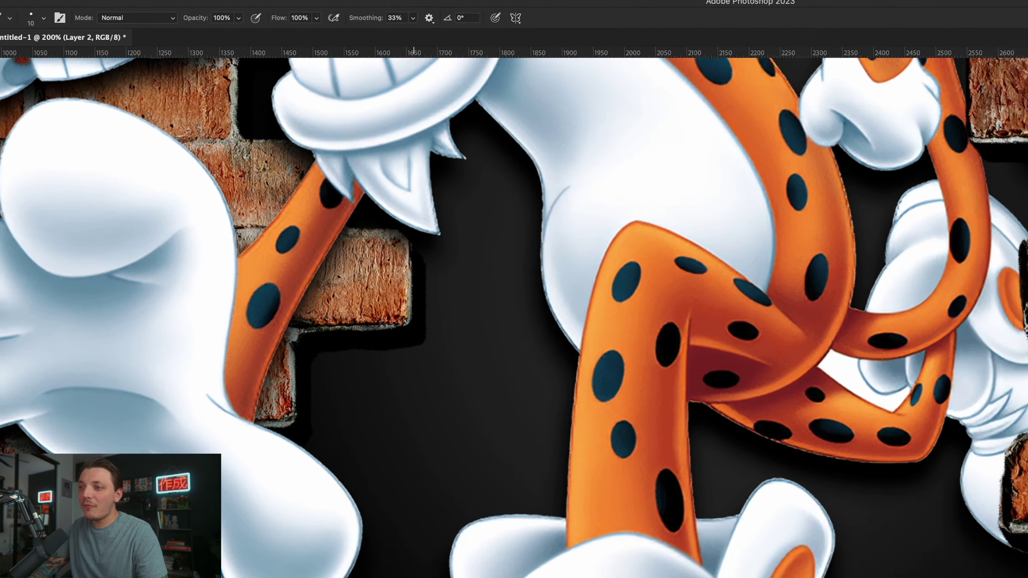
Draw red flame outlines below the cheetah's chin, beneath the reaching hand and beside the rear foot.
mouse_move(316, 433)
mouse_down()
mouse_move(284, 400)
mouse_move(288, 350)
mouse_up()
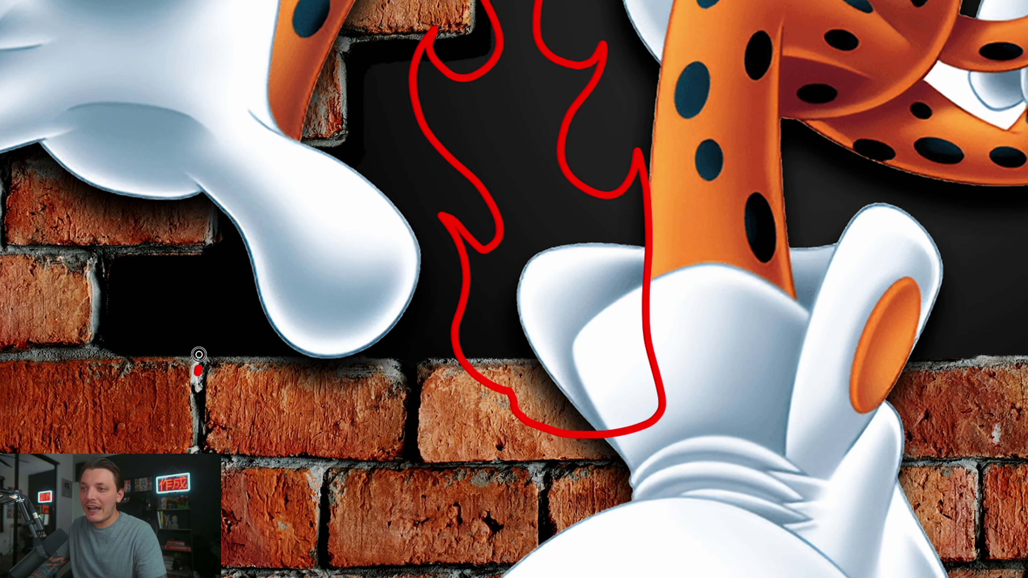
mouse_move(198, 355)
mouse_down()
mouse_move(150, 320)
mouse_move(130, 261)
mouse_move(150, 219)
mouse_move(155, 268)
mouse_move(177, 283)
mouse_move(200, 253)
mouse_move(181, 212)
mouse_move(188, 152)
mouse_move(211, 133)
mouse_move(193, 178)
mouse_move(250, 294)
mouse_move(221, 410)
mouse_move(183, 413)
mouse_up()
scroll(319, 310, right, 5)
mouse_move(366, 423)
mouse_down()
mouse_move(458, 346)
mouse_move(526, 356)
mouse_move(367, 425)
mouse_up()
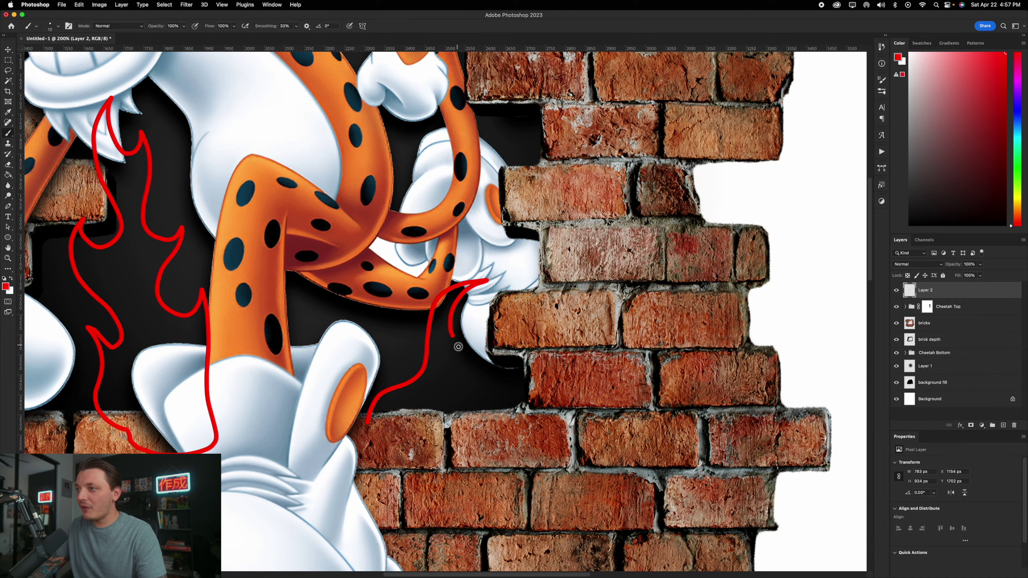
Draw two small red flame outlines over the bricks beside the tail, redoing the upper one.
scroll(421, 376, up, 5)
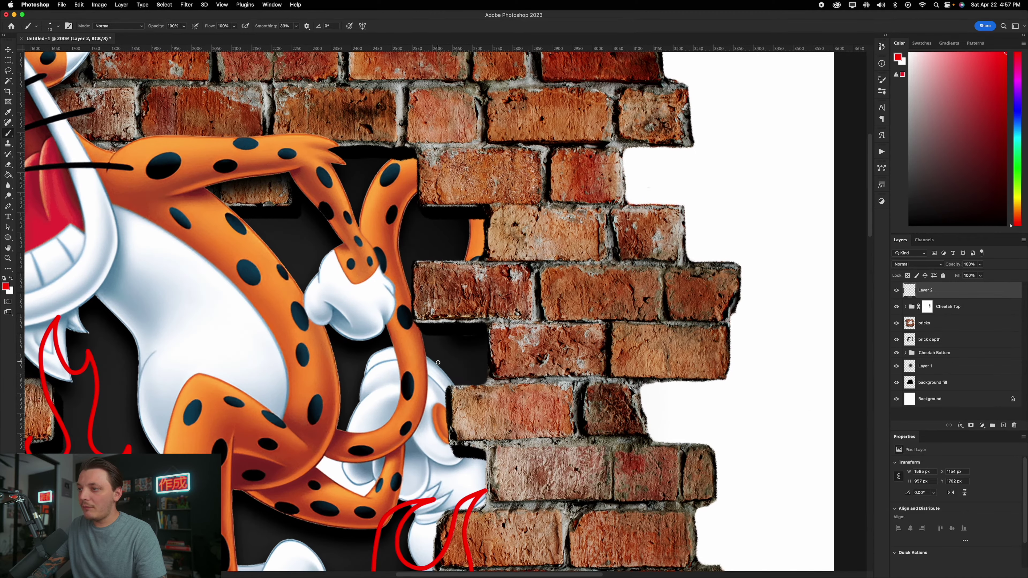
drag(436, 366, 484, 297)
drag(463, 377, 435, 367)
scroll(391, 364, up, 5)
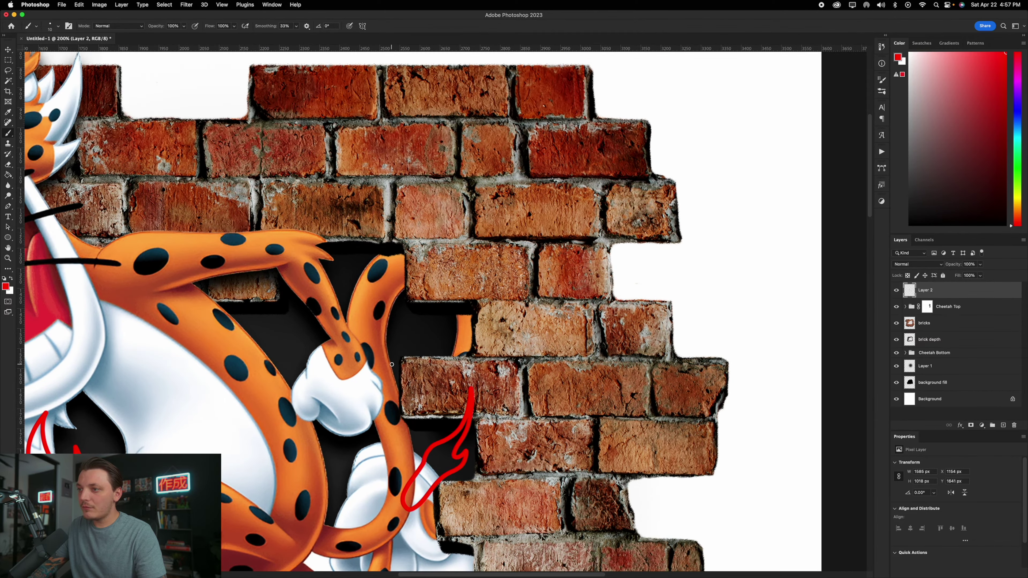
drag(435, 292, 439, 264)
key(super+z)
drag(406, 366, 447, 236)
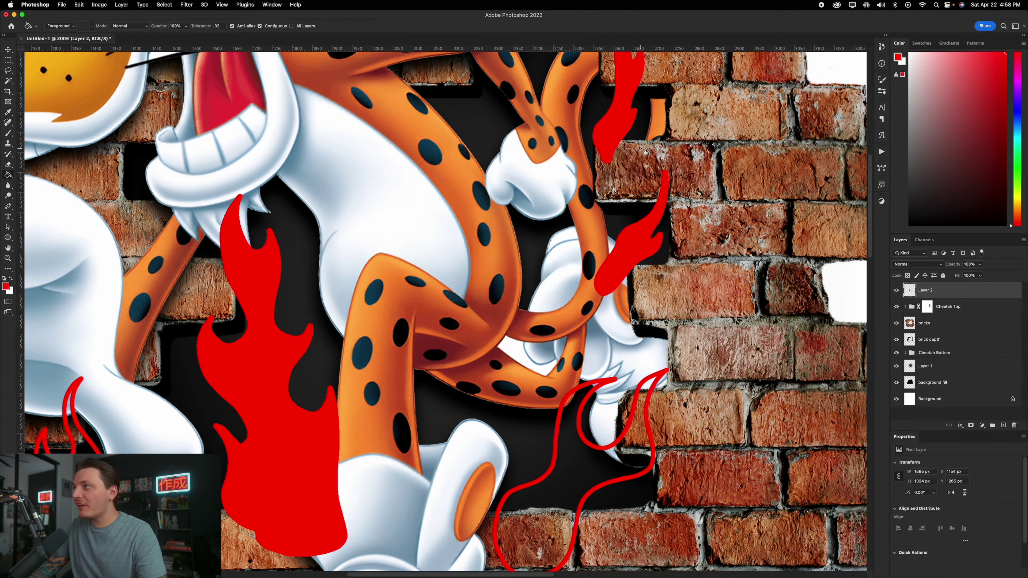
Try filling the small flame beside the tail using a Paint Bucket tolerance of 5.
double_click(218, 26)
text(5)
click(645, 242)
key(super+z)
Turn off anti-aliasing for the Paint Bucket and set its tolerance to 40, testing the fill on the small flame.
click(205, 26)
click(232, 26)
click(638, 236)
key(super+z)
click(636, 243)
key(super+z)
text(40)
key(Return)
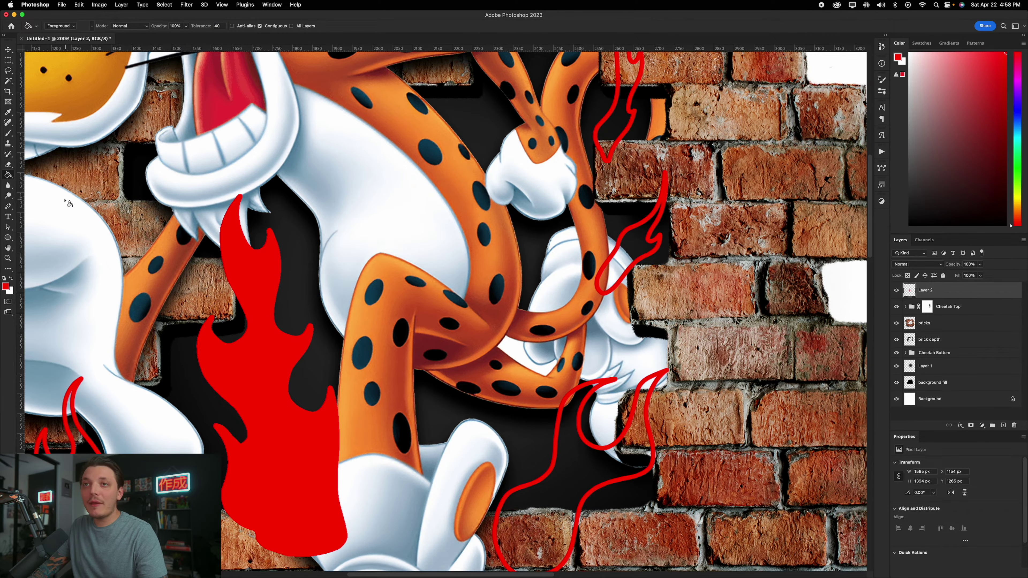
Fill the two small flame outlines beside the tail with solid red, redoing the upper flame's fill.
click(633, 248)
click(624, 108)
scroll(226, 359, left, 5)
scroll(226, 359, down, 2)
scroll(226, 359, down, 5)
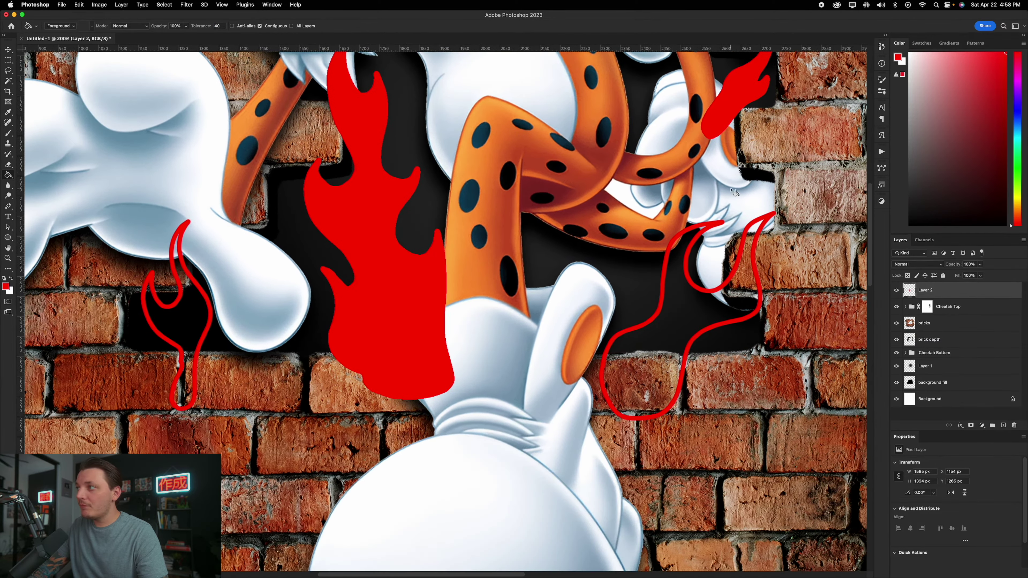
scroll(225, 360, up, 5)
scroll(225, 359, right, 3)
key(super+z)
click(644, 110)
click(645, 109)
key(super+z)
key(super+z)
click(645, 109)
Fill the flame outlines beneath the reaching hand and beside the rear foot with solid red.
scroll(644, 109, down, 4)
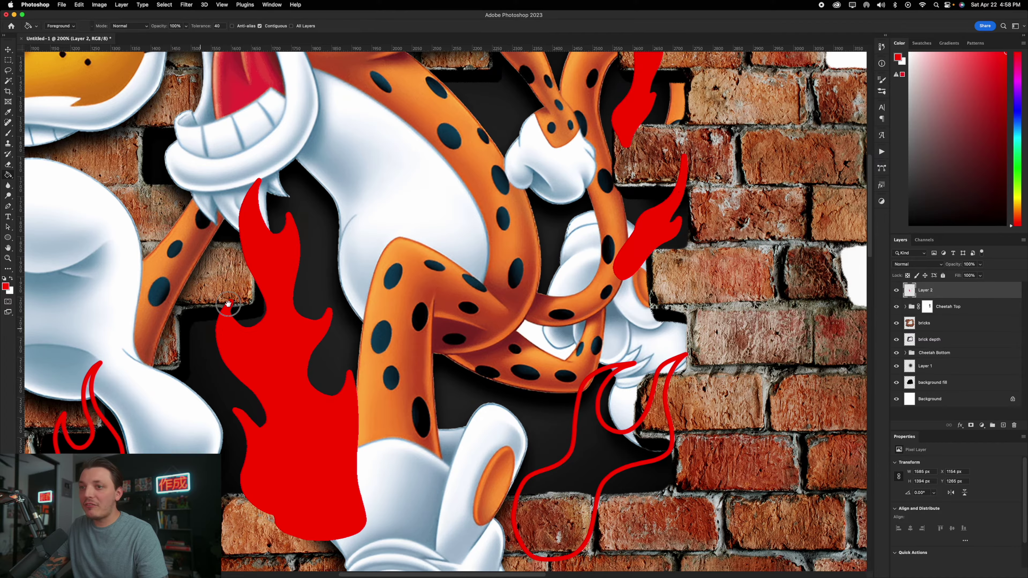
scroll(644, 110, left, 4)
click(243, 336)
click(728, 356)
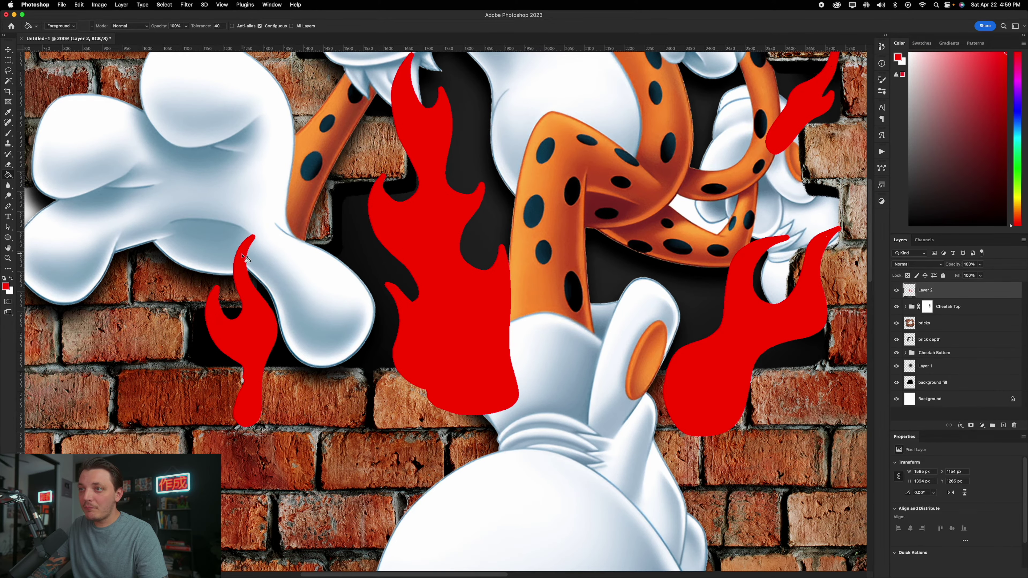
Name the flame layer "red" and, on a new layer above it, set the brush colour to golden orange.
scroll(246, 258, up, 8)
scroll(246, 258, right, 4)
scroll(520, 294, down, 5)
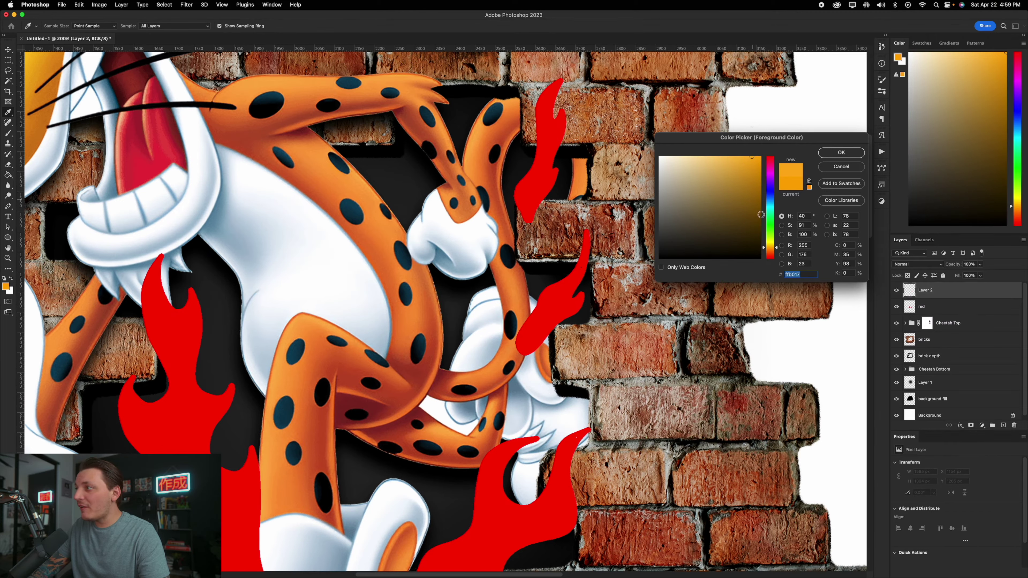
drag(772, 248, 772, 250)
click(841, 152)
key(b)
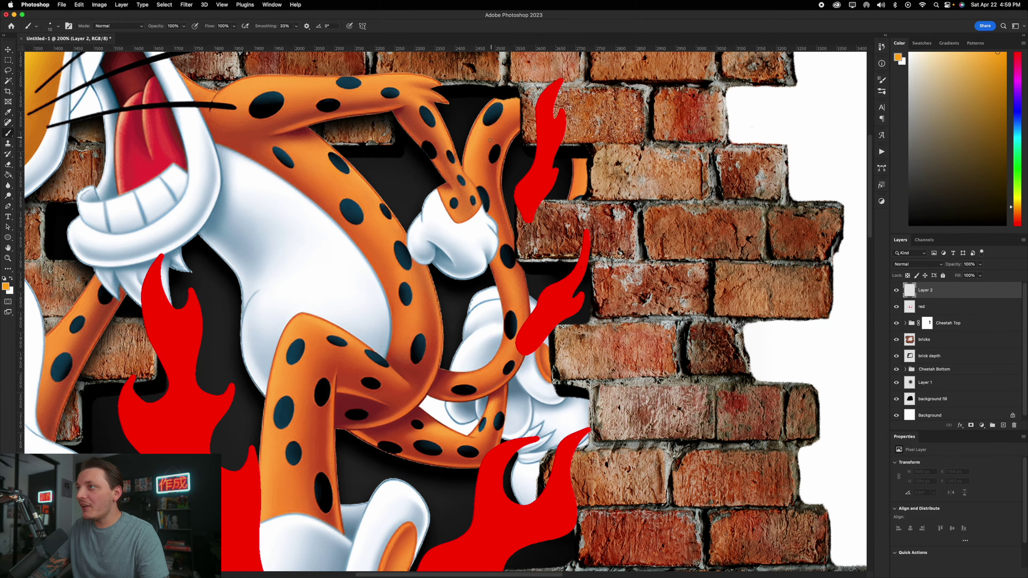
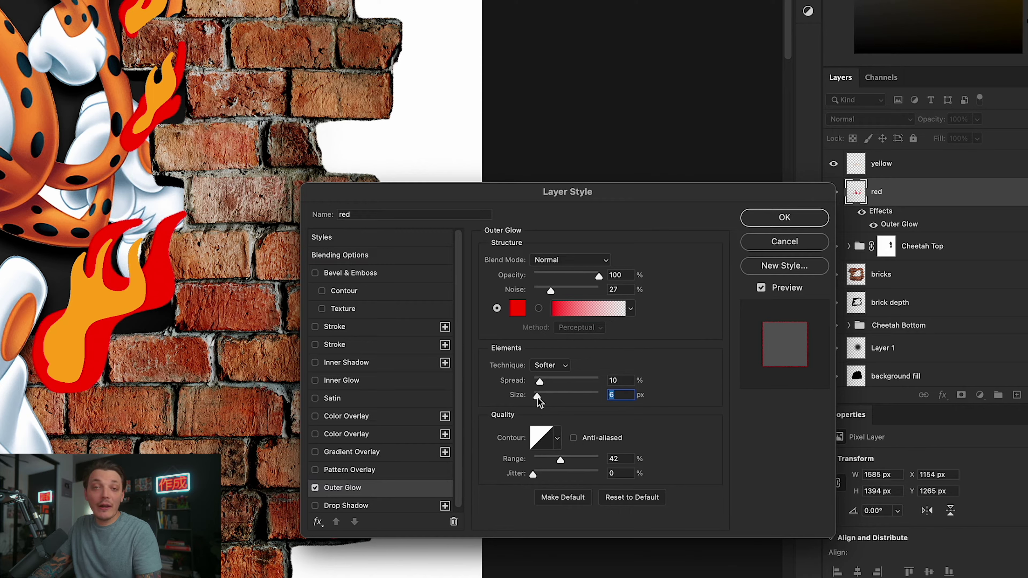
Use colour ff0000 for the red layer's outer glow and set its size to 8 px.
click(521, 315)
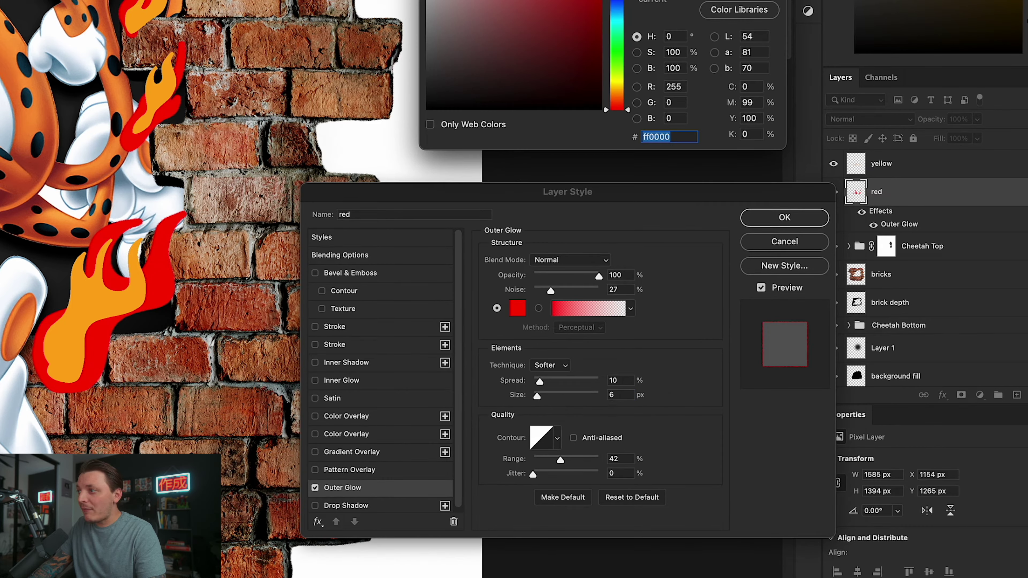
key(Return)
drag(538, 394, 539, 400)
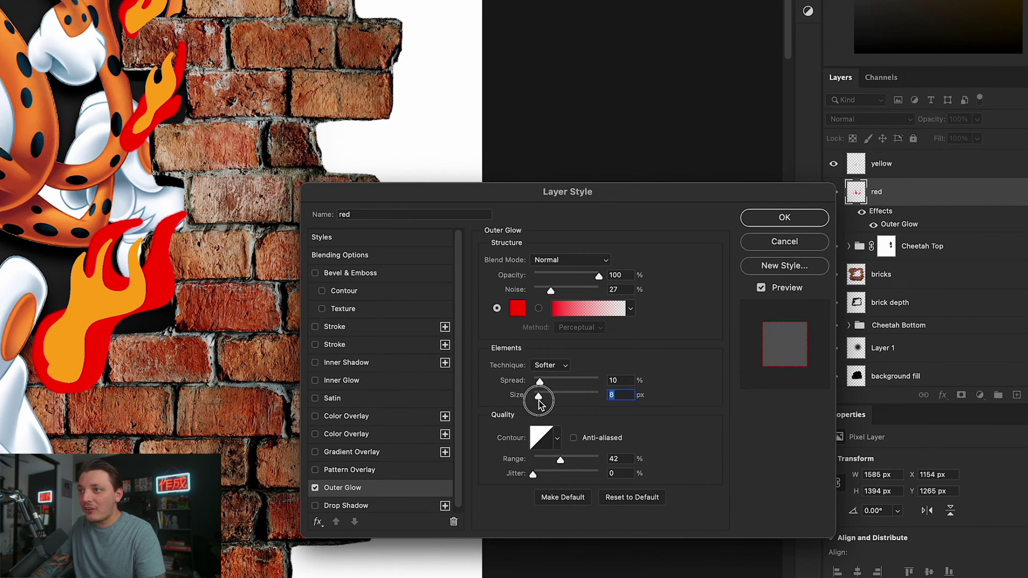
click(784, 217)
Copy the outer glow effect from the red layer to the yellow layer.
key(super+plus)
key(super+plus)
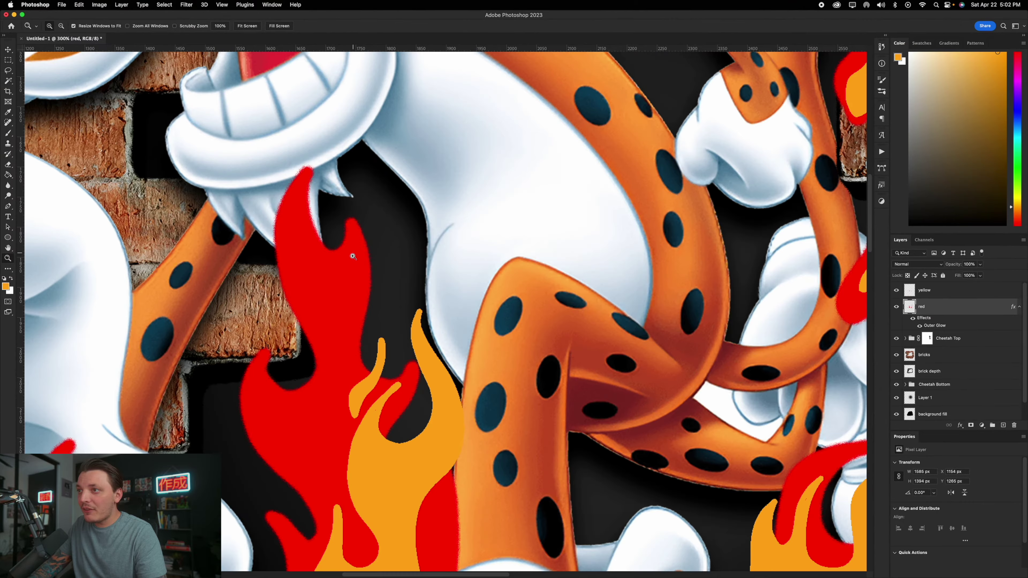
alt+click(353, 256)
drag(413, 242, 440, 198)
click(908, 293)
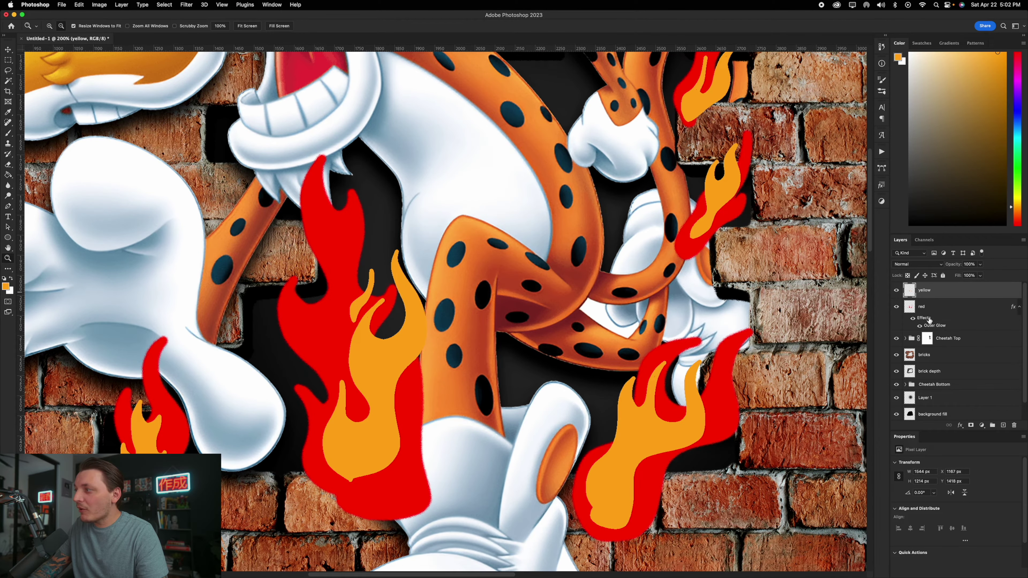
drag(923, 317, 937, 297)
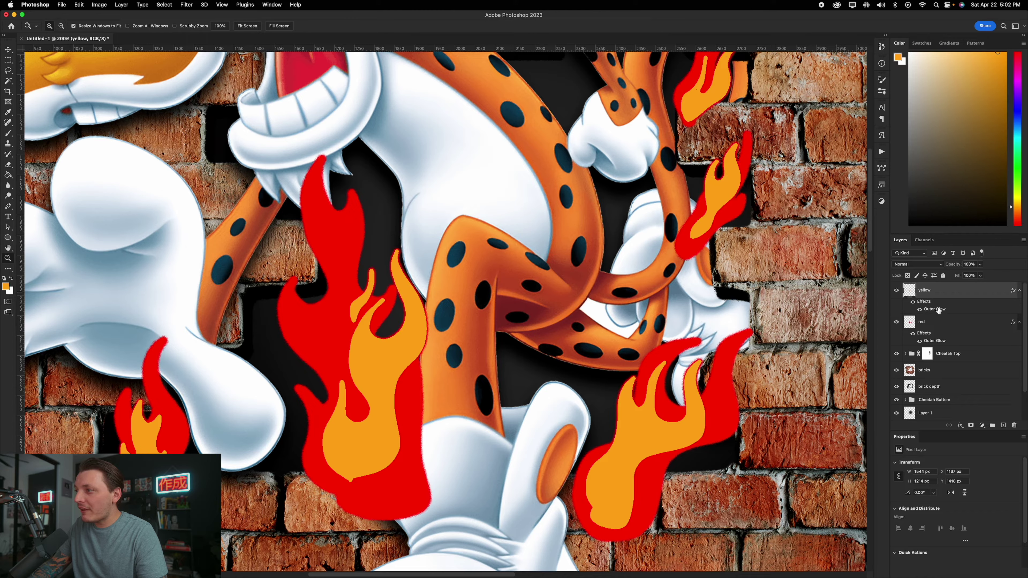
Change the yellow layer's outer glow colour to the orange sampled from the inner flame.
double_click(937, 310)
click(713, 375)
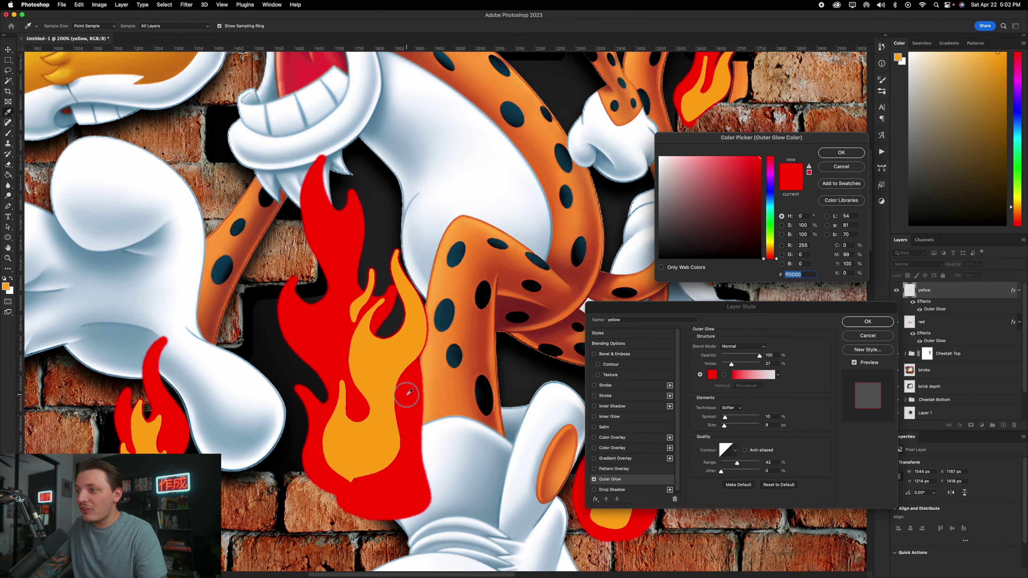
drag(409, 392, 401, 369)
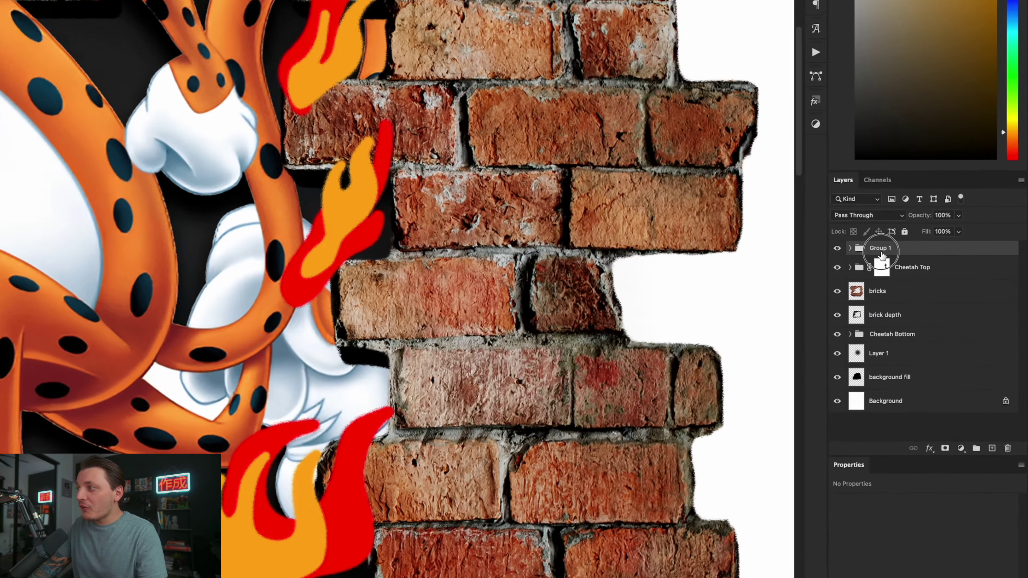
Rename the flame layers' group, Group 1, as "flames top".
double_click(926, 289)
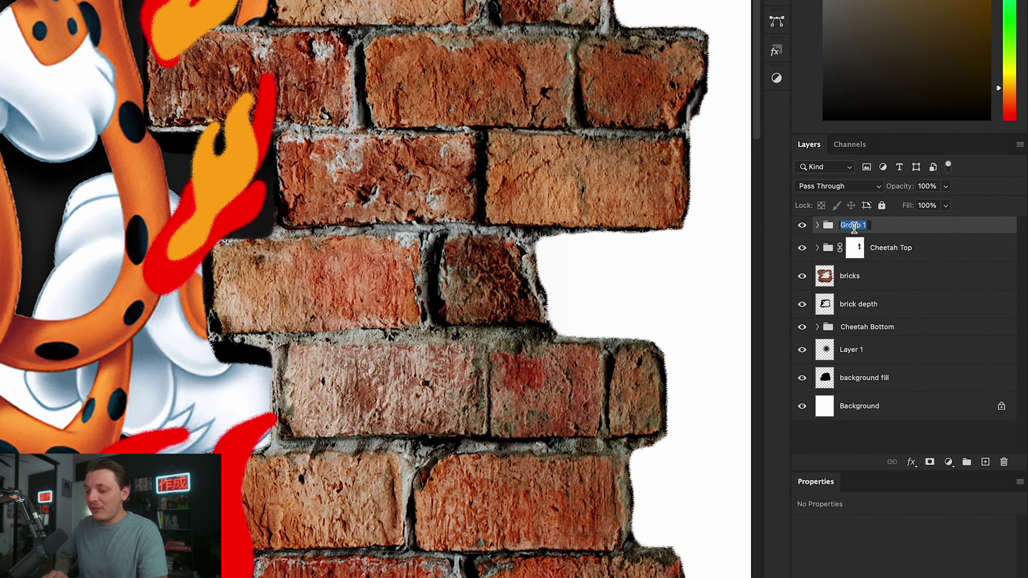
text(flames to)
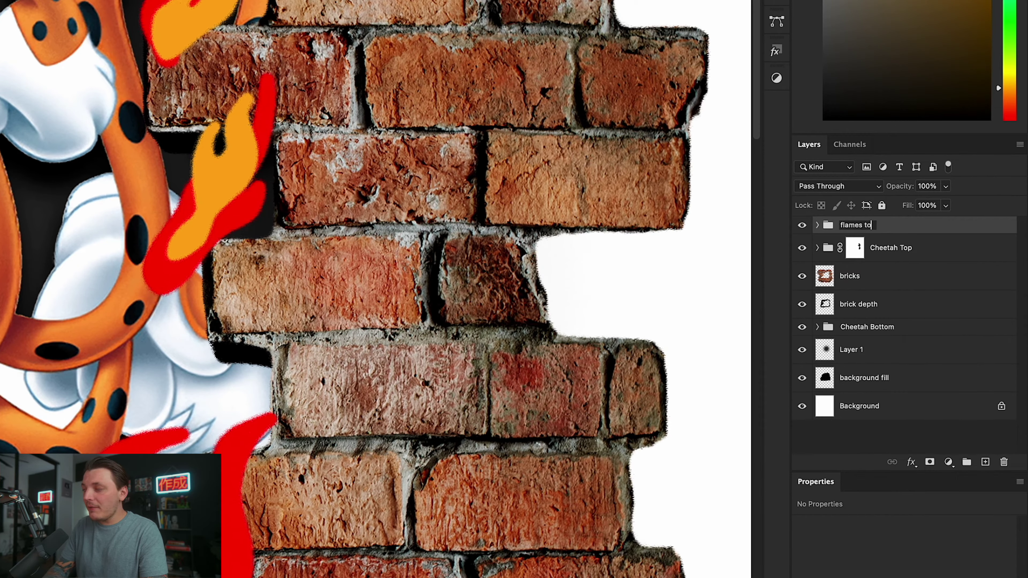
text(p)
key(Return)
Duplicate the flames top group, place the copy directly above the background fill layer and name it "flames under".
key(super+j)
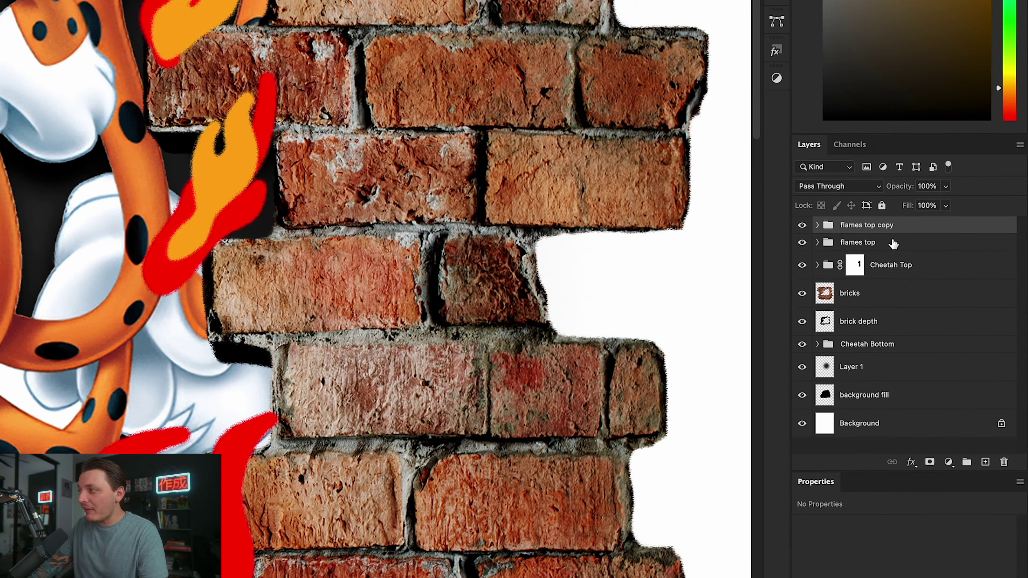
drag(894, 226, 894, 384)
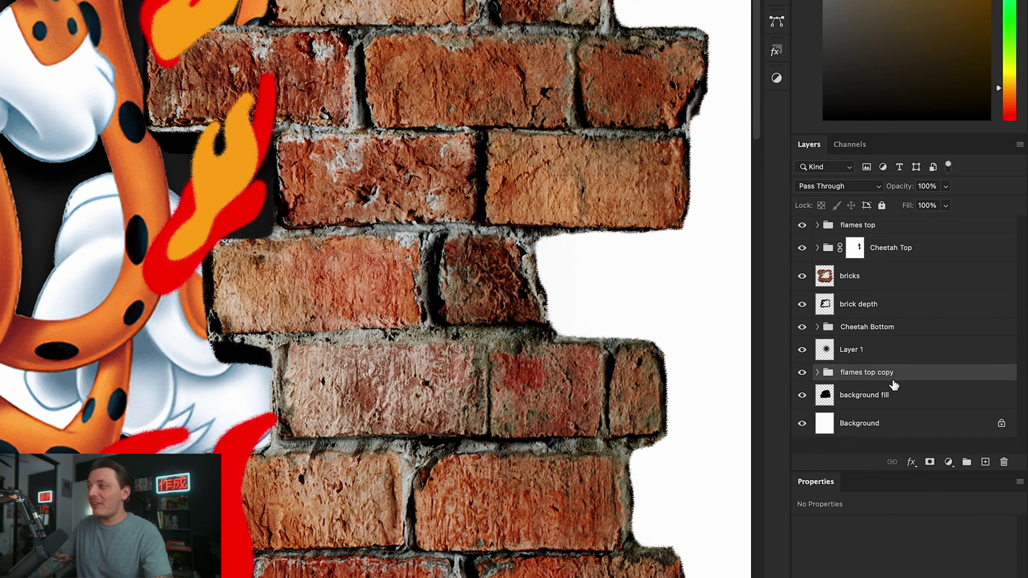
double_click(880, 374)
text(flames under)
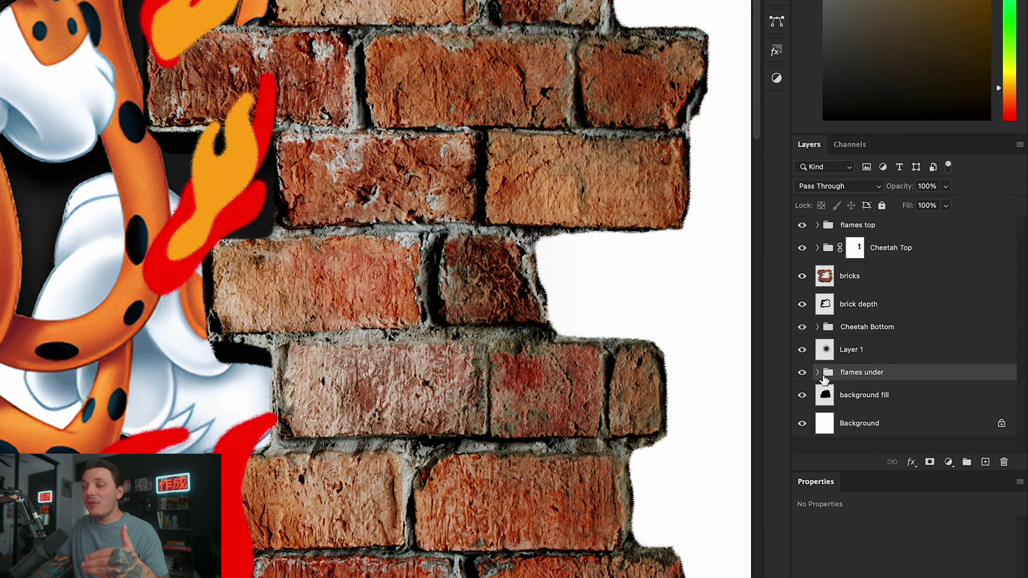
Add a layer mask to the flames top group and invert it to black.
click(872, 231)
click(930, 462)
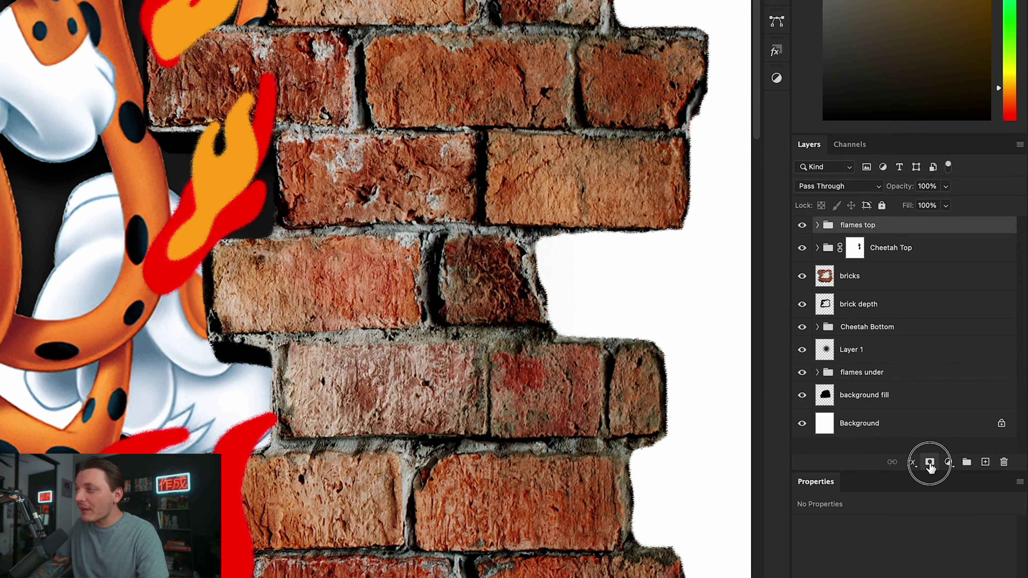
key(ctrl+i)
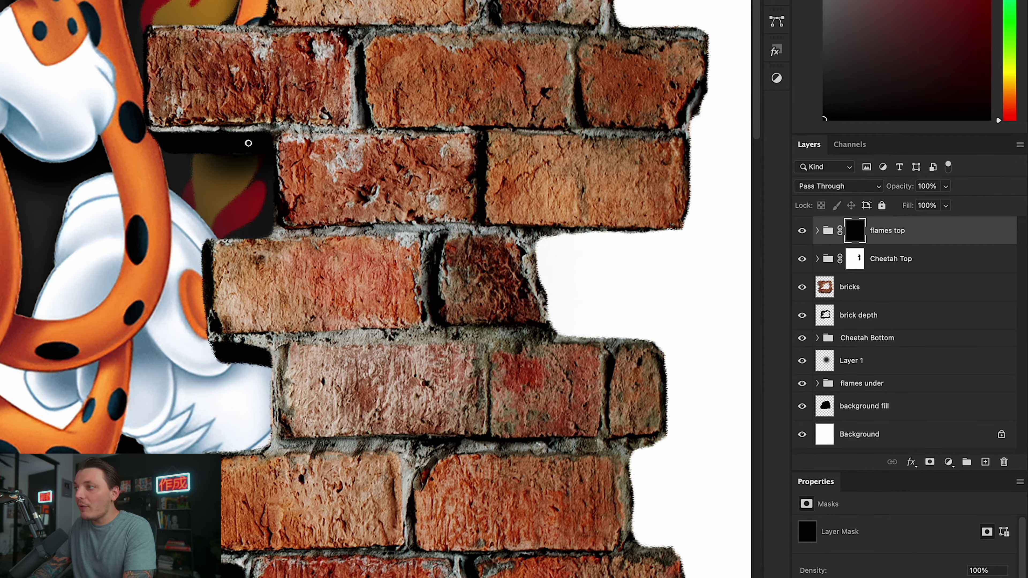
Paint white on the flames top mask with a larger brush to reveal the two flames overlapping the bricks behind the cheetah's back.
key(])
key(])
key(])
key(])
key(])
key(])
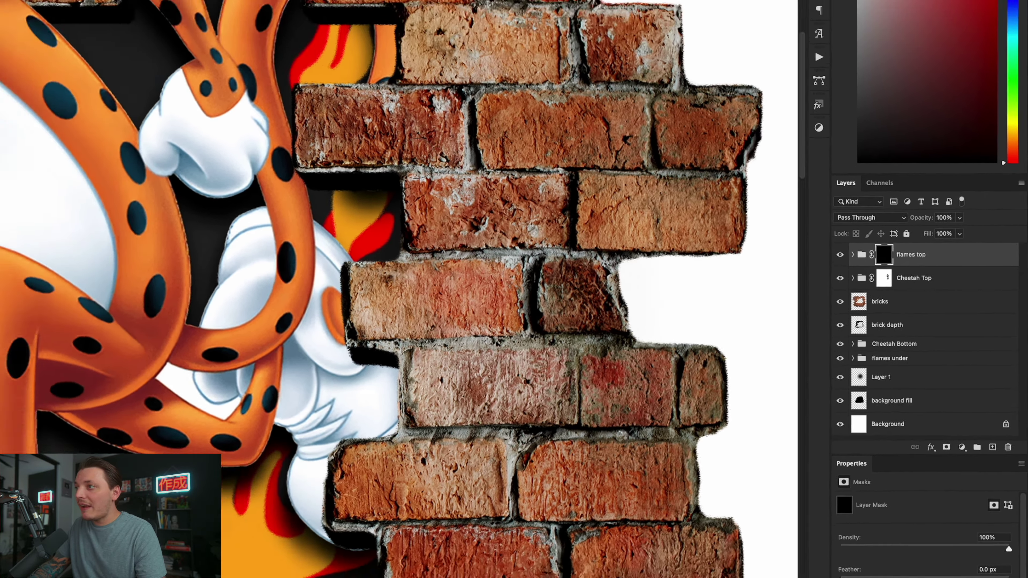
drag(408, 146, 413, 162)
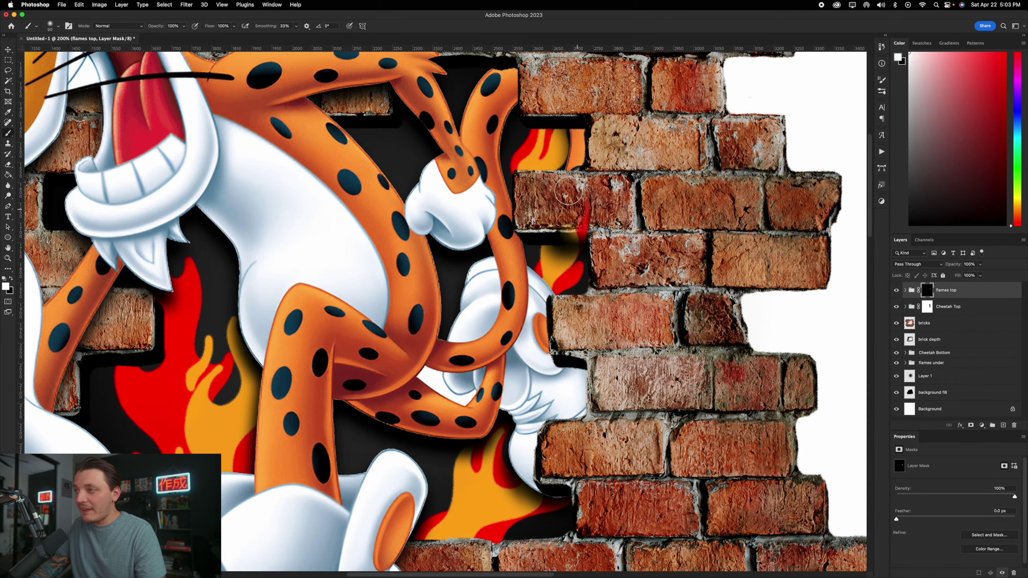
mouse_move(568, 190)
mouse_down()
mouse_move(600, 203)
mouse_move(582, 187)
mouse_move(566, 219)
mouse_move(565, 246)
mouse_up()
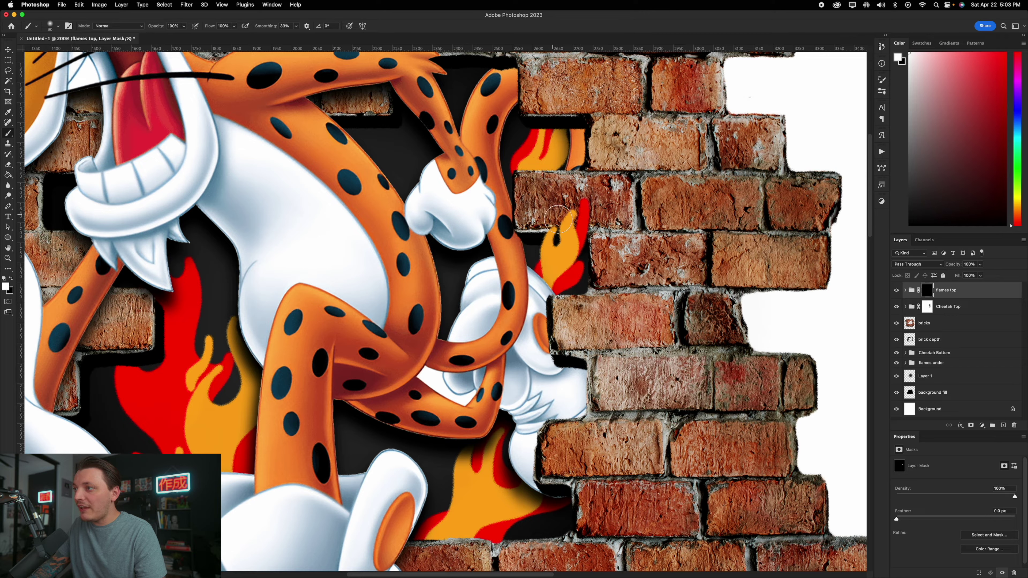
mouse_move(558, 219)
mouse_down()
mouse_move(562, 132)
mouse_move(588, 98)
mouse_move(544, 99)
mouse_move(562, 97)
mouse_move(560, 164)
mouse_up()
mouse_move(554, 178)
mouse_down()
mouse_move(549, 125)
mouse_move(558, 133)
mouse_move(544, 119)
mouse_move(596, 184)
mouse_up()
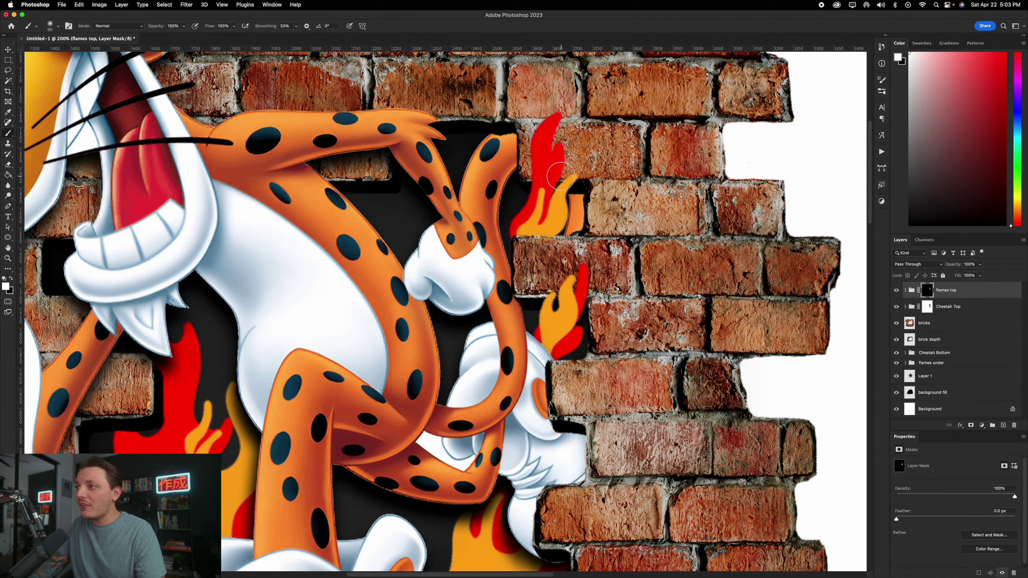
key(x)
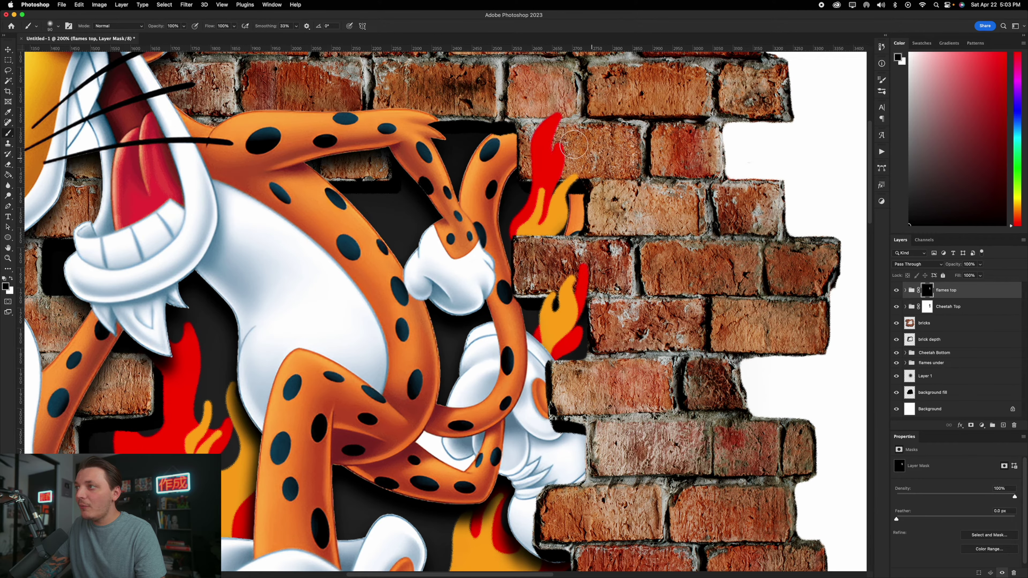
key(x)
Paint white on the flames top mask to reveal the flame over the cheetah's chin and the flames over its rear foot.
key(z)
key(super+0)
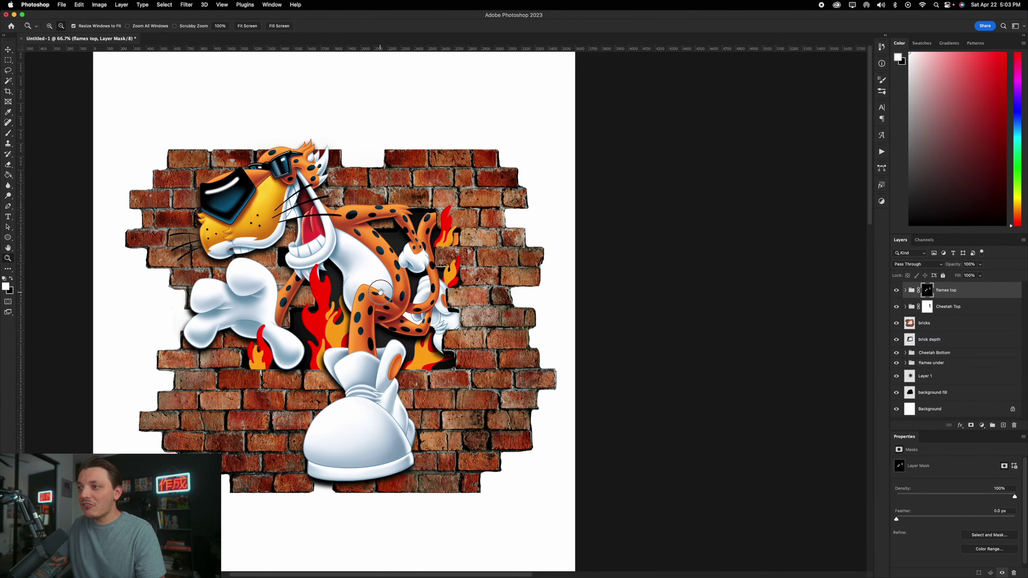
click(450, 338)
click(450, 338)
key(b)
drag(429, 291, 354, 336)
drag(441, 338, 474, 286)
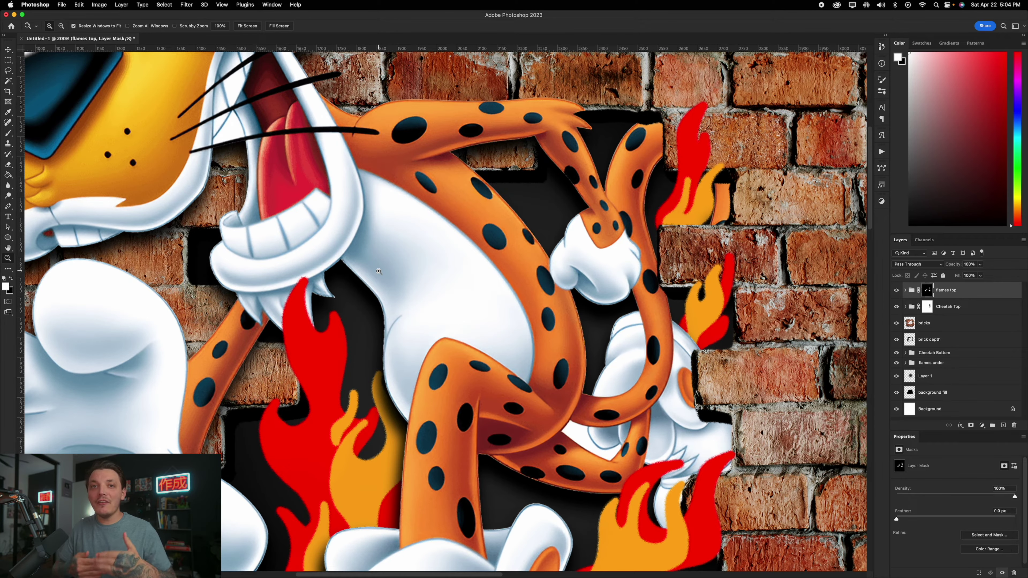
Create a new layer above brick depth, clip it to that layer and name it "highlights".
scroll(745, 333, down, 2)
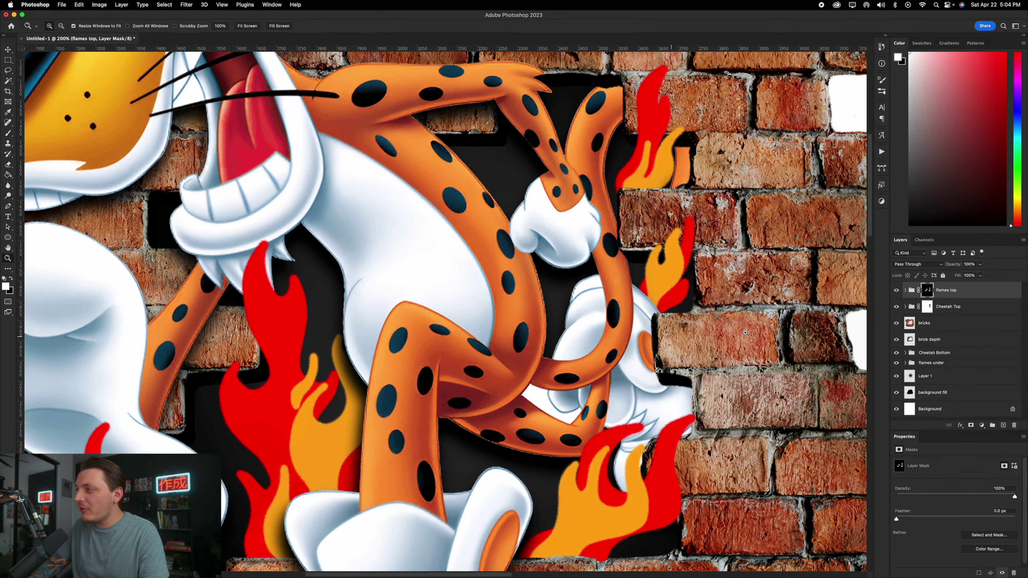
click(896, 340)
click(896, 340)
click(971, 340)
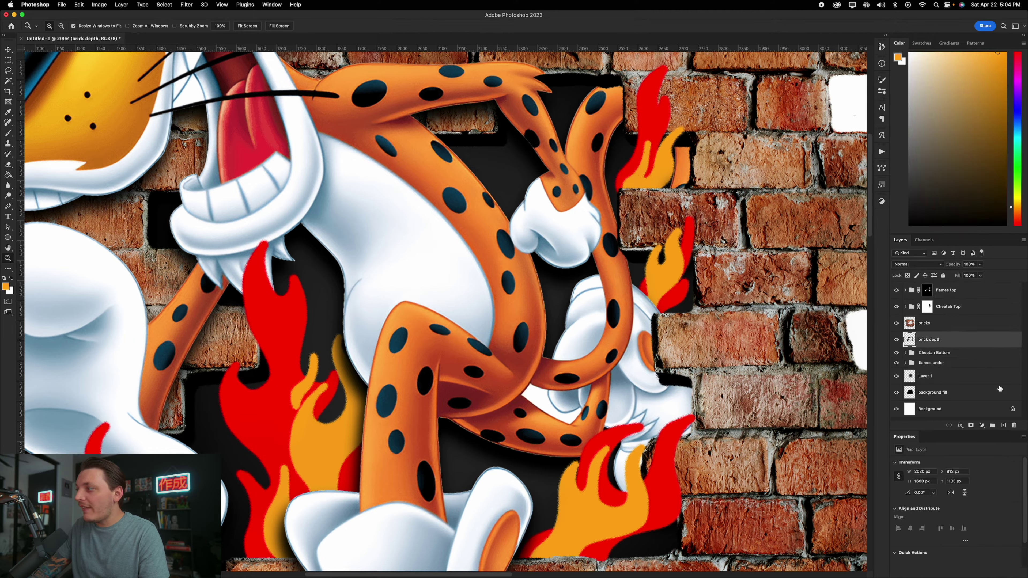
click(1004, 425)
alt+click(934, 344)
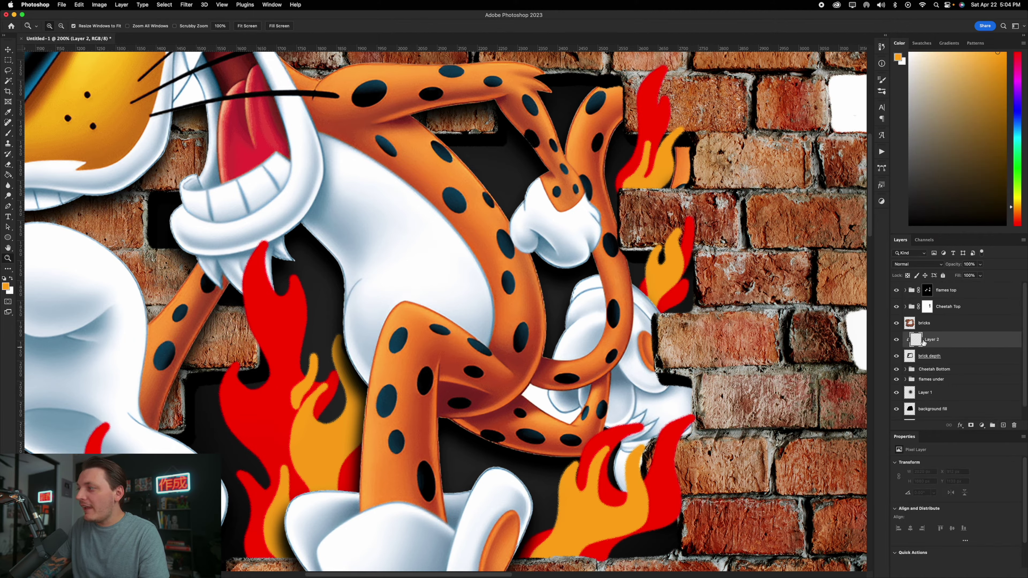
text(highl)
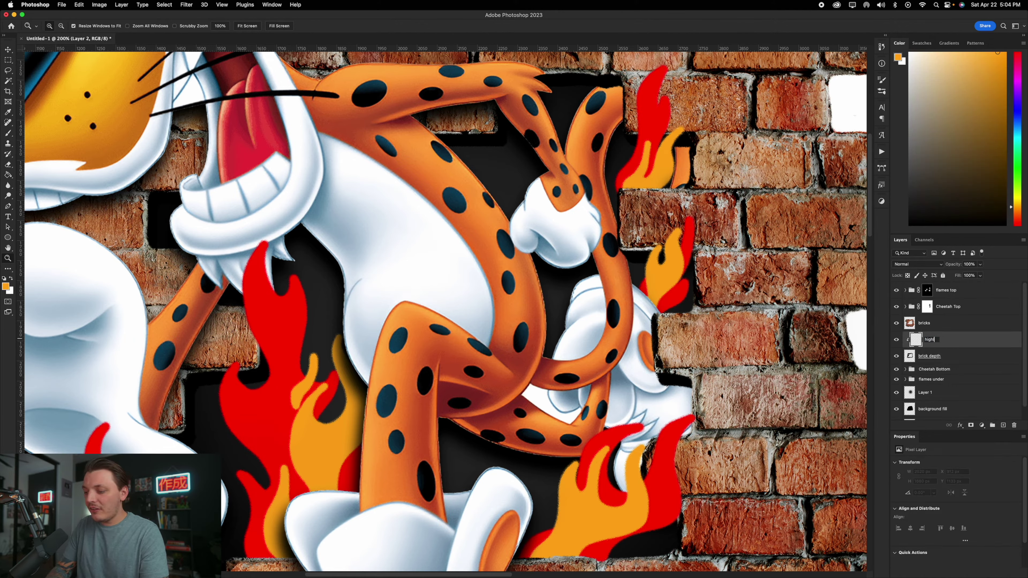
text(ights)
key(Return)
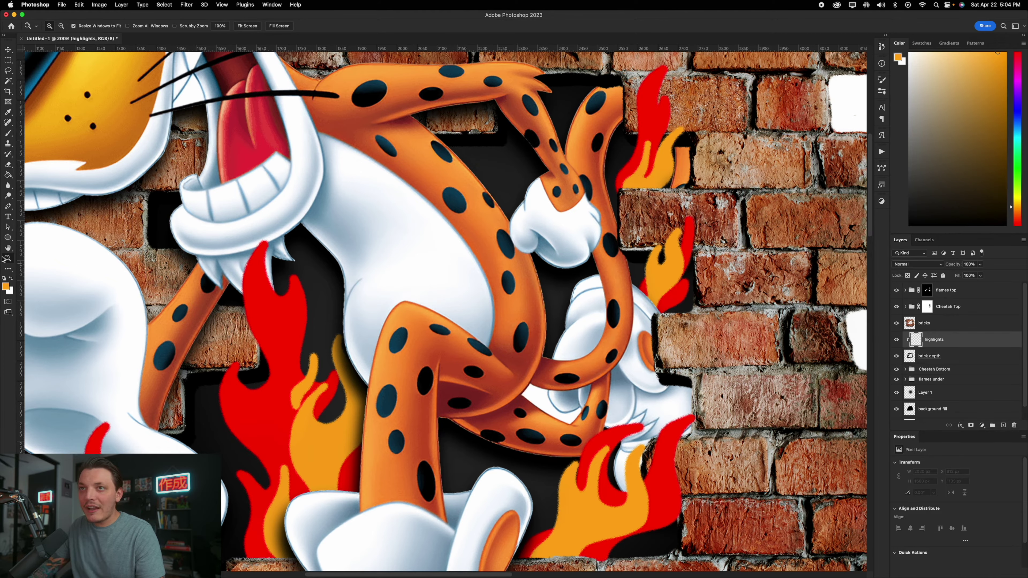
Prepare the Brush tool with the red sampled from the flame and a flow of 17%.
click(7, 134)
click(5, 285)
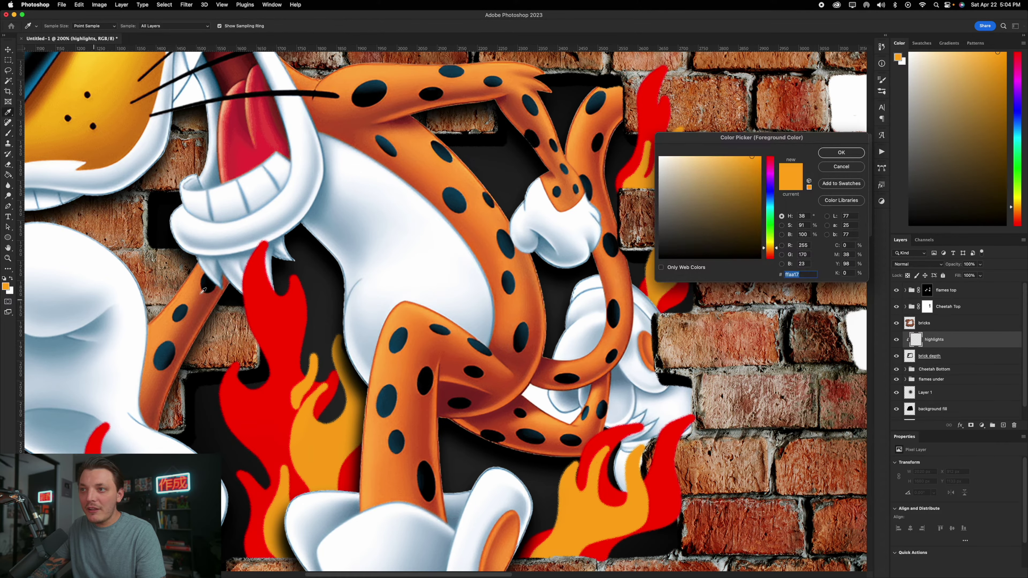
click(293, 312)
click(840, 153)
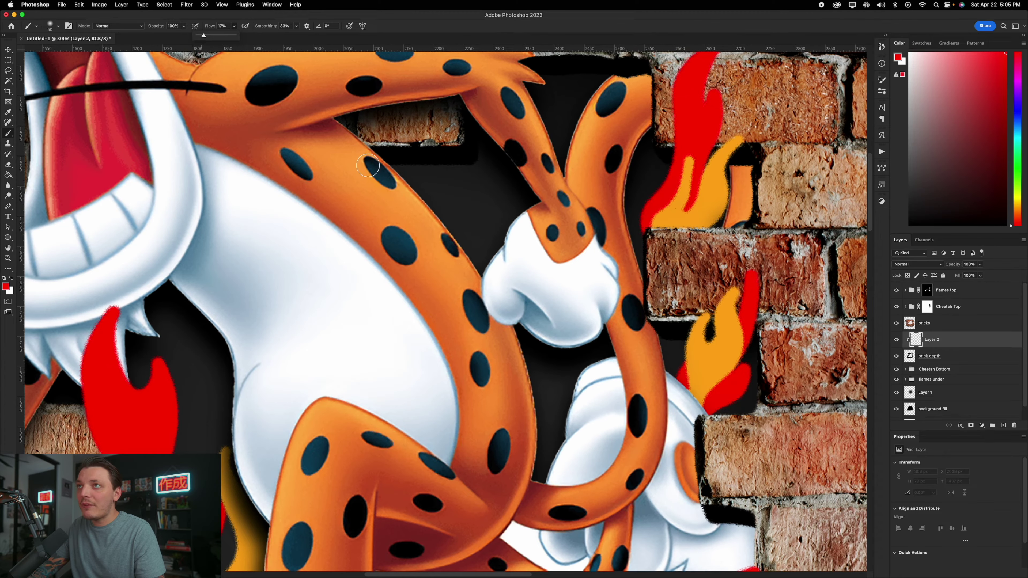
Paint soft red highlights on the inner brick edges around the hole in the wall, using the layer clipped to brick depth.
mouse_move(360, 168)
mouse_down()
mouse_move(525, 169)
mouse_move(382, 182)
mouse_up()
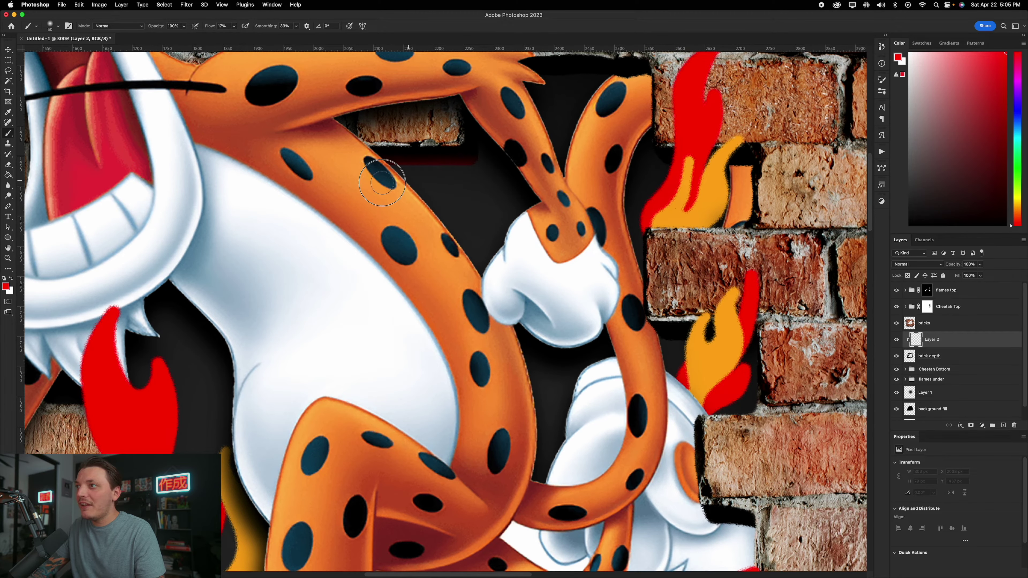
scroll(409, 166, right, 3)
scroll(409, 165, up, 1)
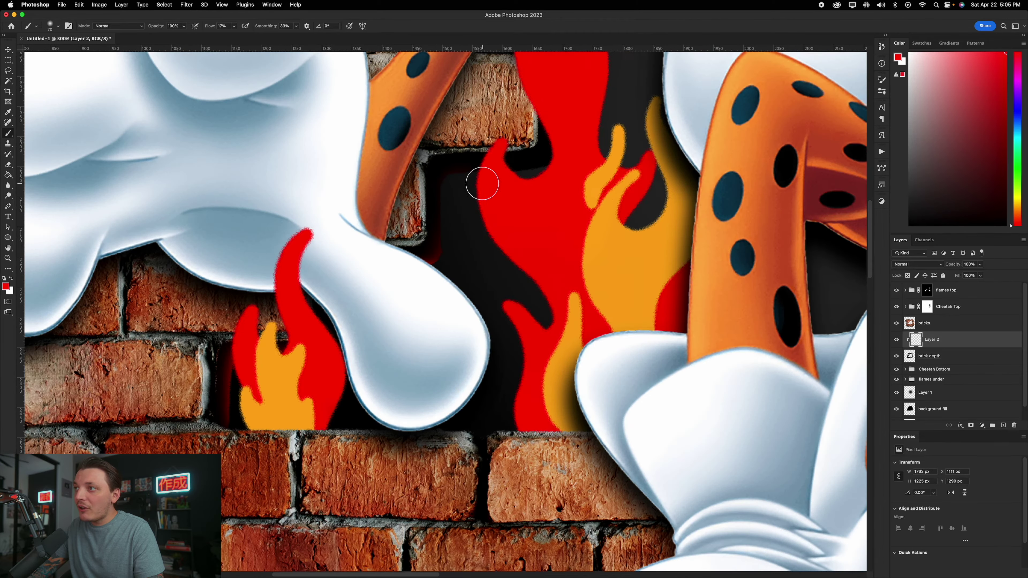
mouse_move(482, 183)
mouse_down()
mouse_move(451, 184)
mouse_move(446, 285)
mouse_move(454, 184)
mouse_move(562, 173)
mouse_up()
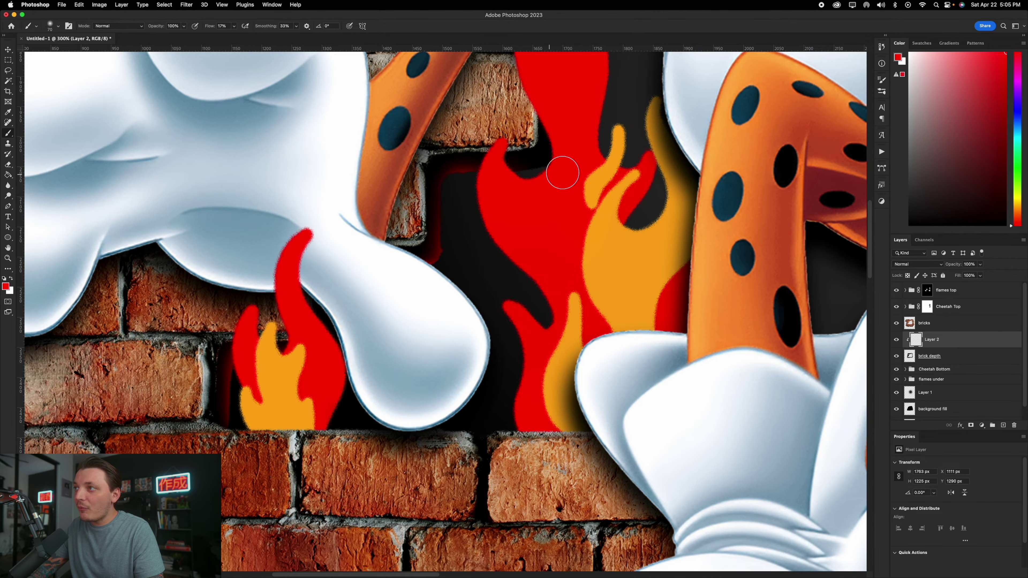
scroll(618, 161, right, 5)
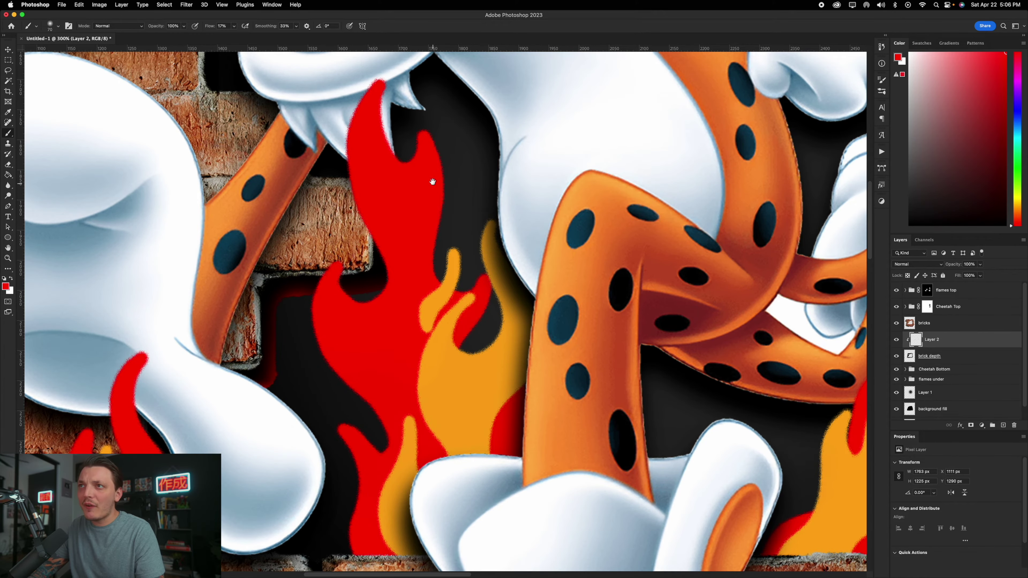
drag(432, 182, 463, 305)
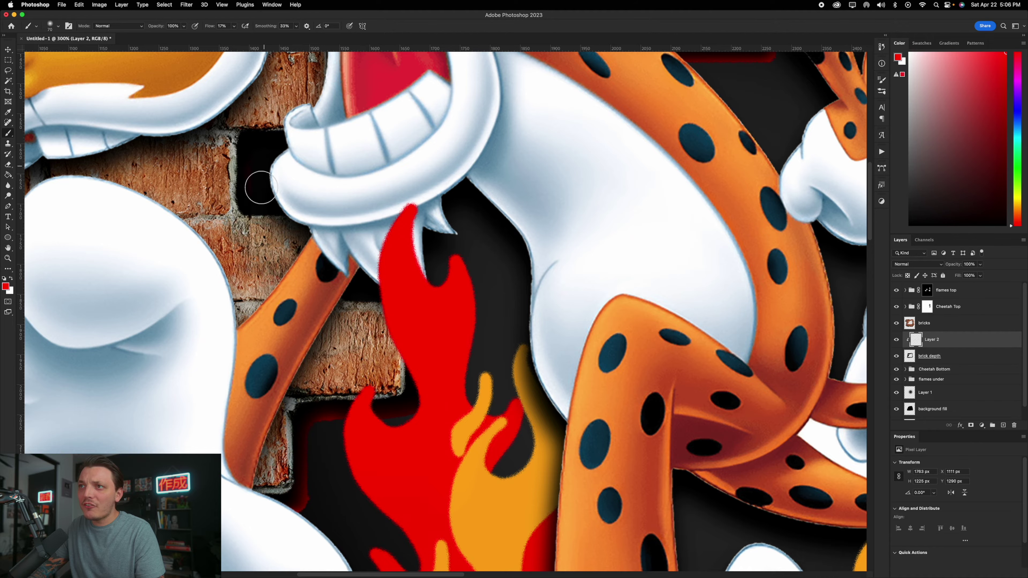
scroll(259, 195, up, 3)
scroll(259, 195, right, 1)
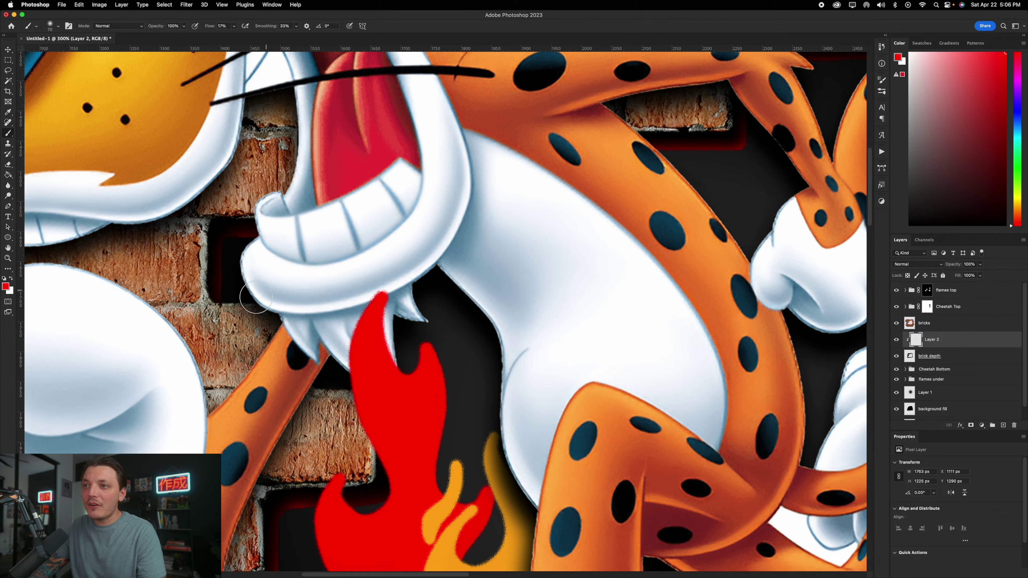
Apply a Gaussian Blur with a radius of 3.8 pixels to the red highlights on Layer 2.
key(z)
alt+click(360, 238)
drag(495, 339, 454, 316)
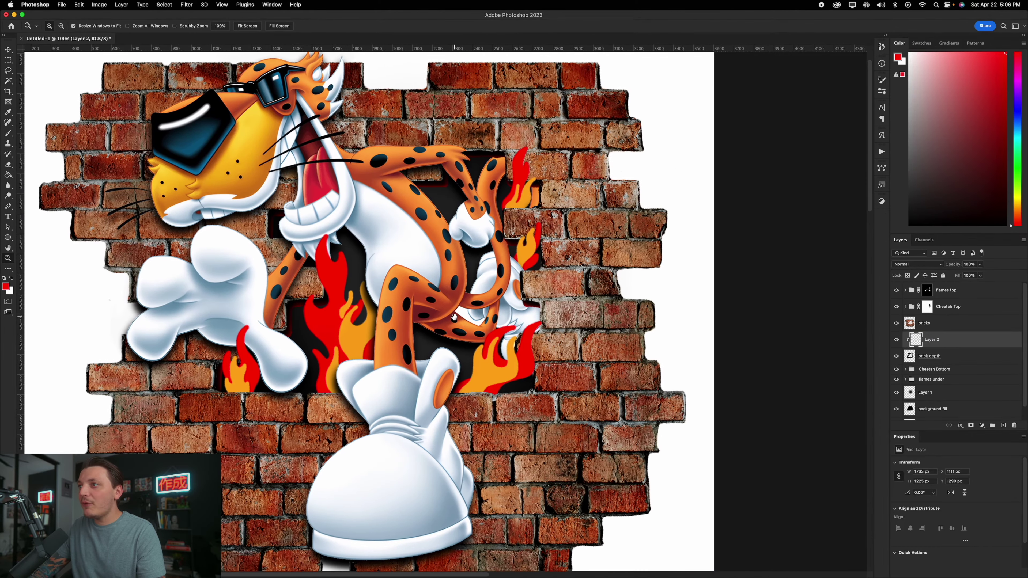
click(479, 201)
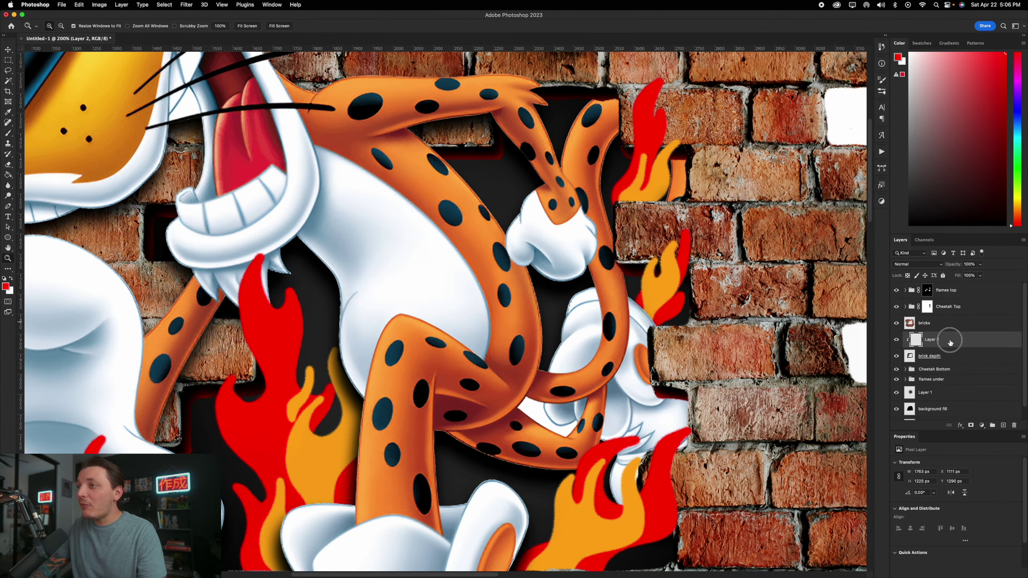
click(188, 5)
mouse_move(235, 108)
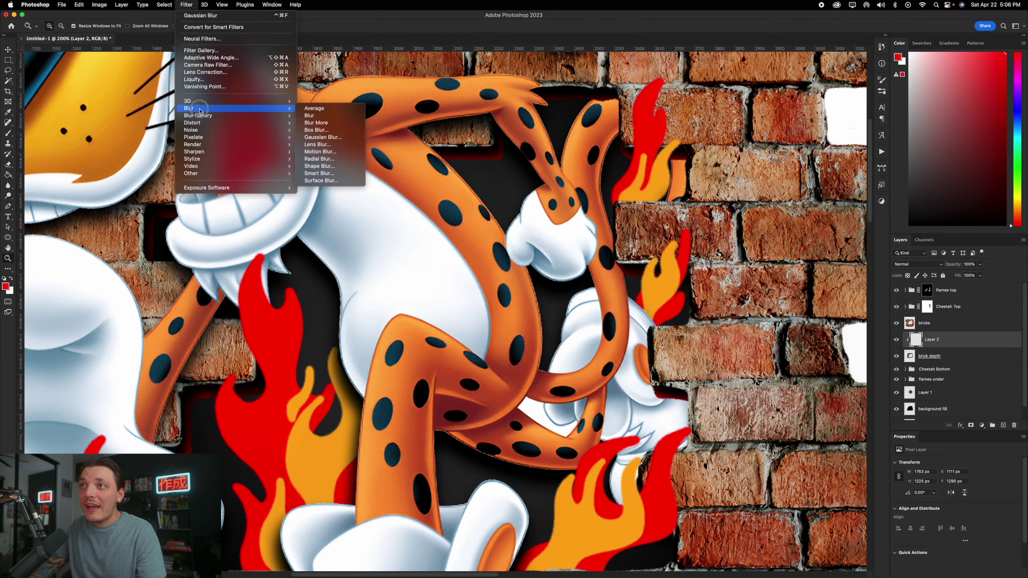
click(323, 137)
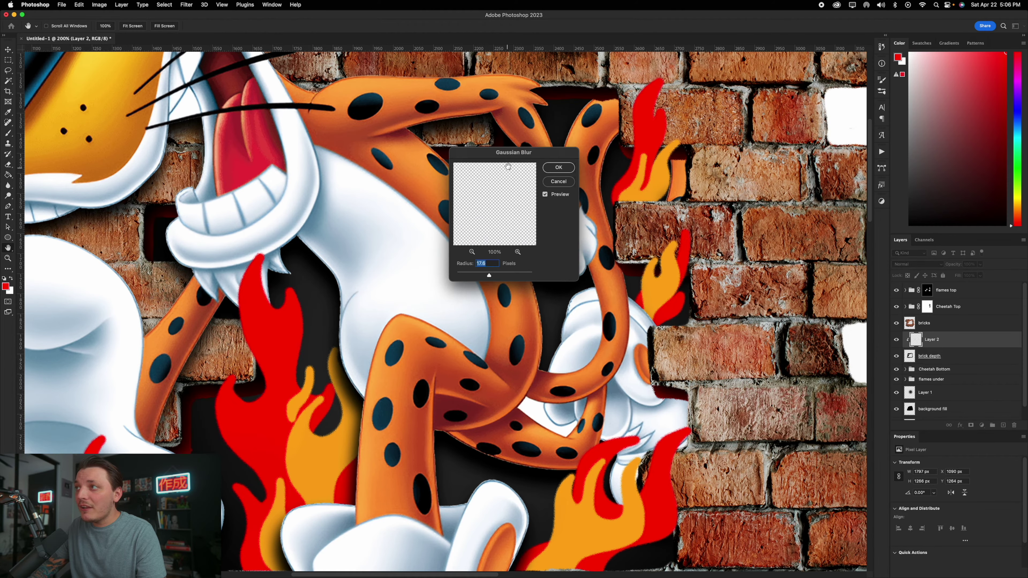
drag(553, 159, 641, 157)
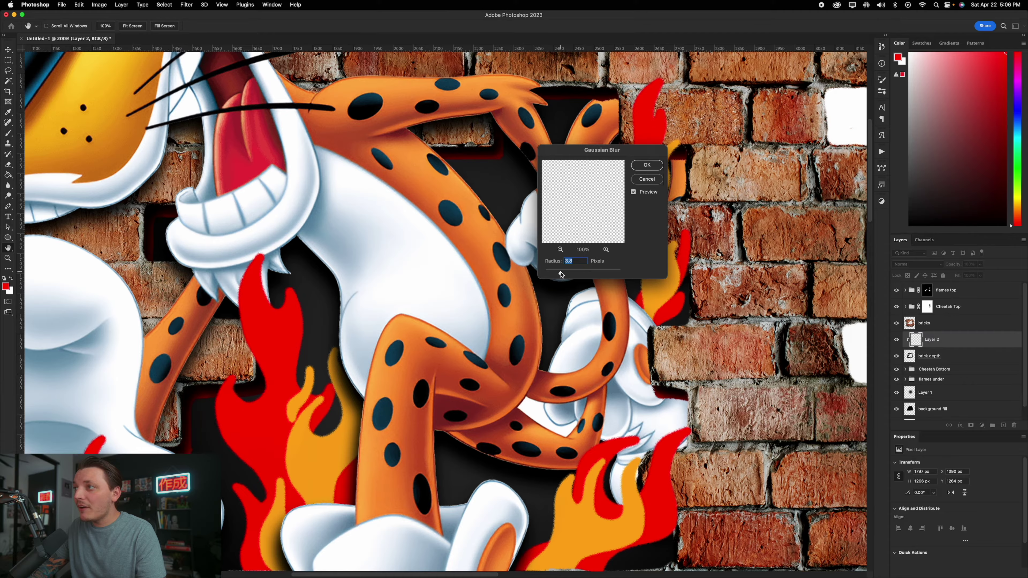
key(Return)
Add a new layer above Layer 1 and clip both layers to the background fill layer.
click(931, 380)
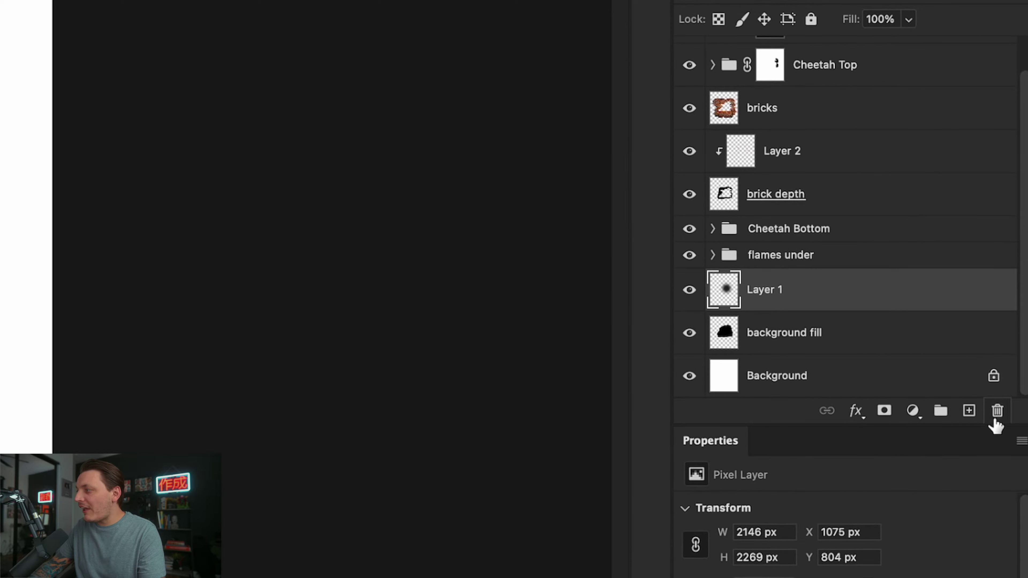
click(980, 415)
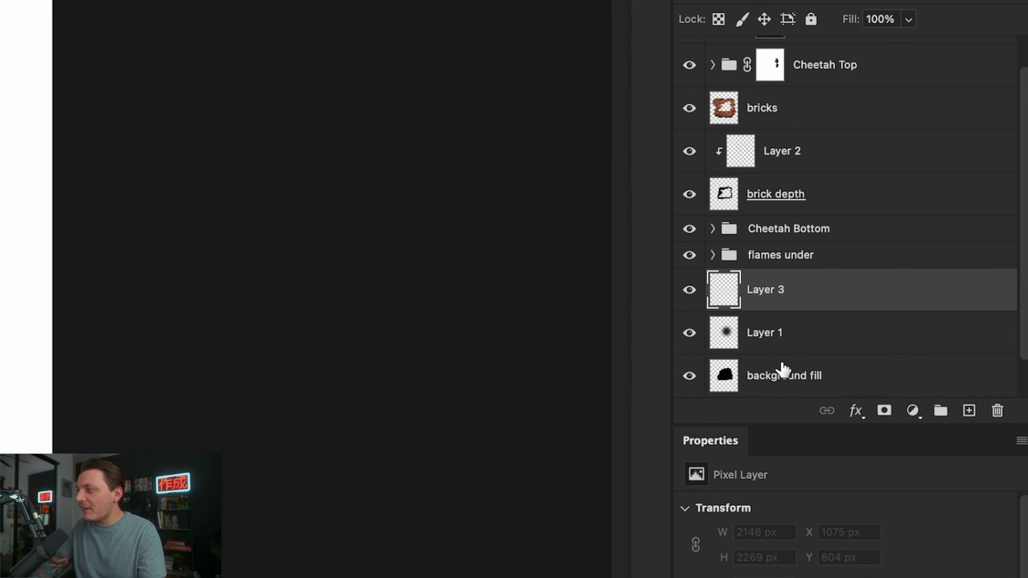
alt+click(791, 349)
alt+click(795, 304)
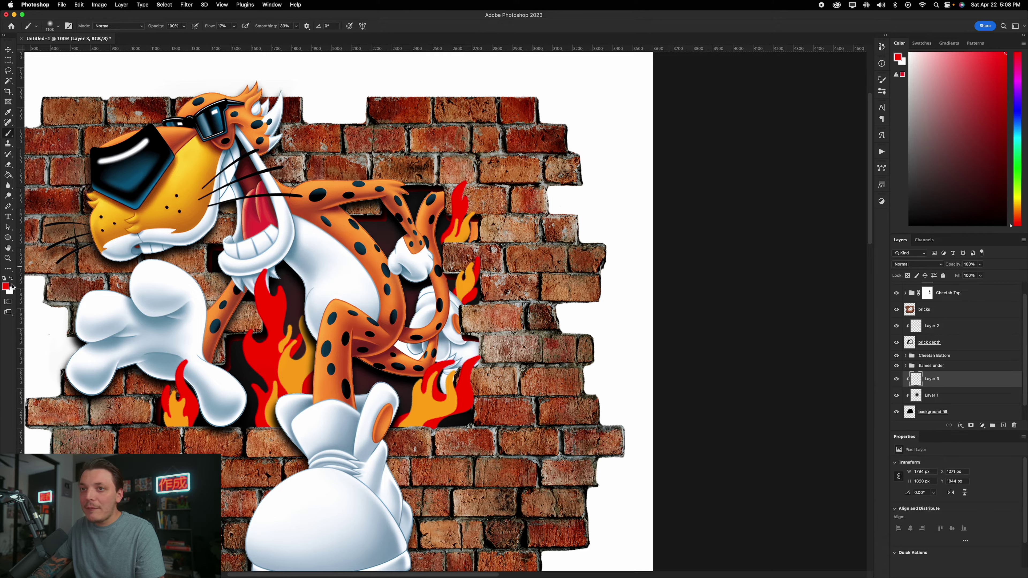
Set the background color to the orange #ffaa17 sampled from the flame and reduce the brush size to 1000.
click(9, 290)
click(172, 407)
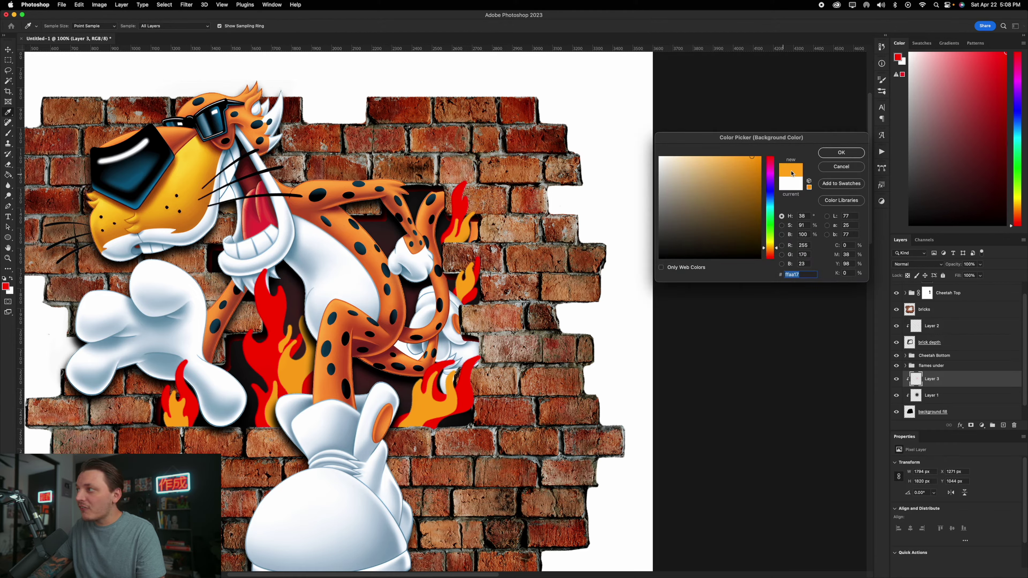
key(Return)
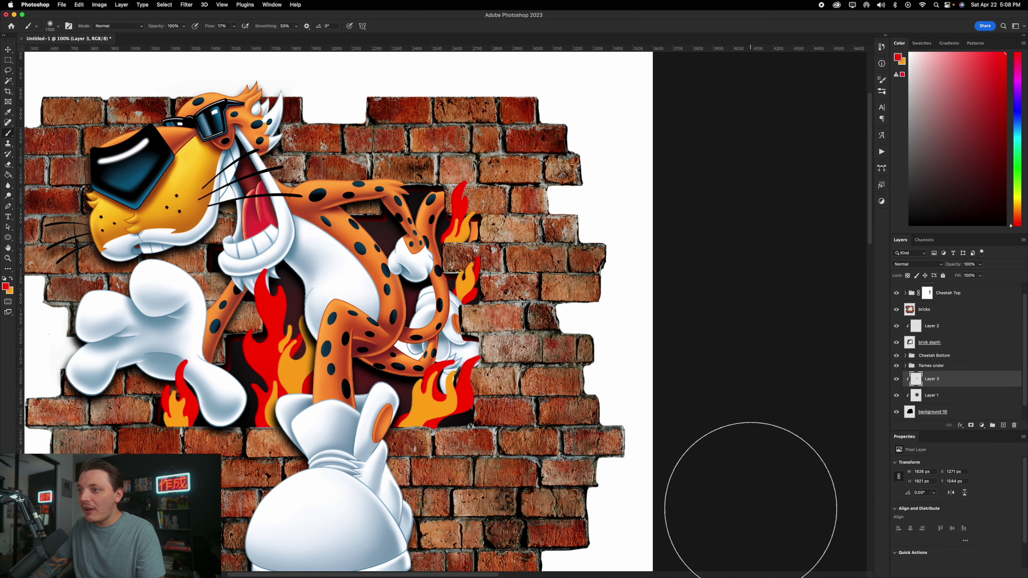
key(bracketleft)
Group all layers from the flames top group down to background fill, leaving out the Background layer.
scroll(944, 353, up, 1)
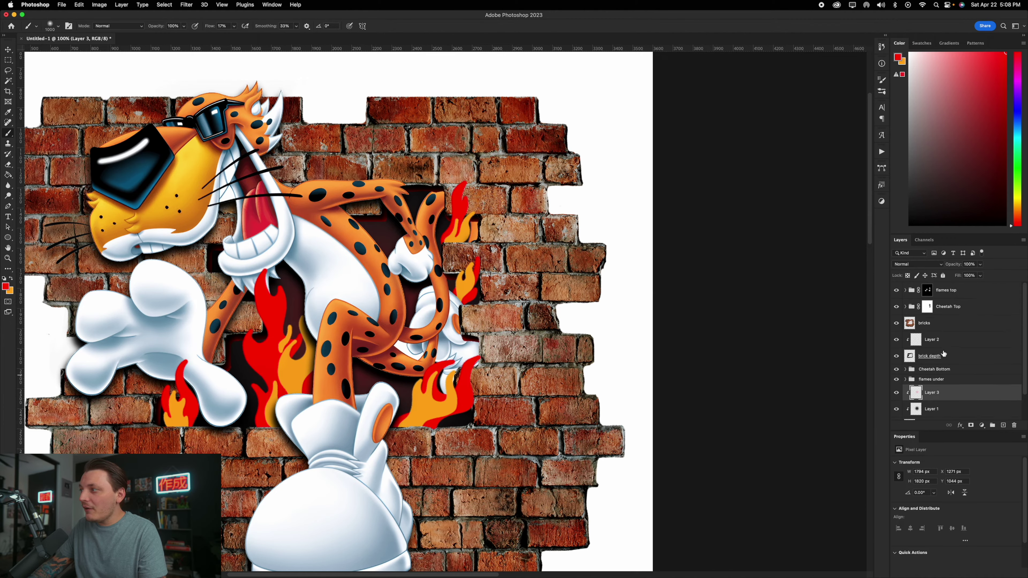
click(956, 292)
scroll(946, 379, down, 2)
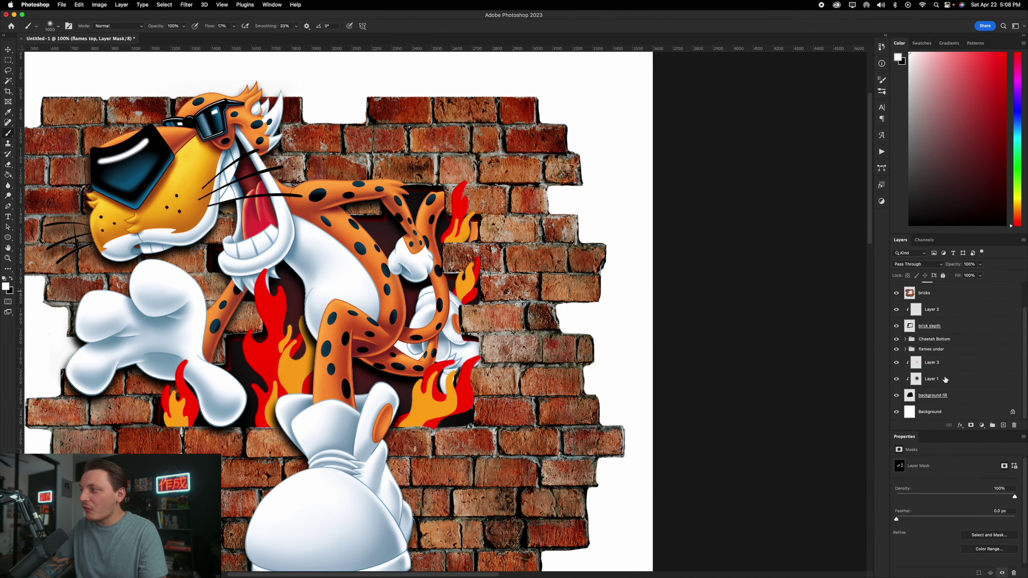
shift+click(938, 400)
key(super+g)
scroll(565, 230, down, 2)
scroll(565, 230, left, 2)
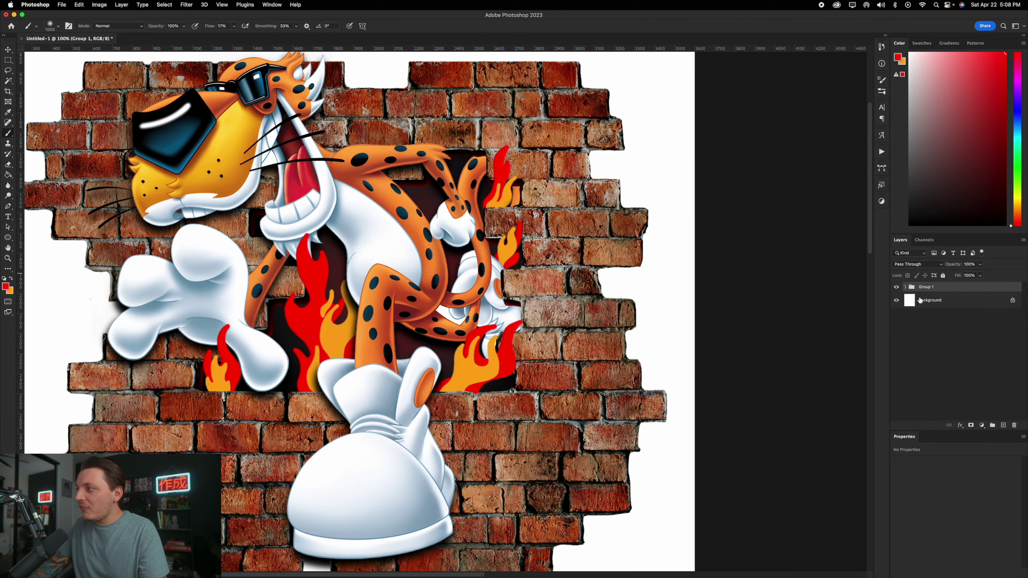
Hide the Background layer, stamp the visible artwork onto a new layer above a hidden Group 1, and restore the default black and white colors.
click(898, 302)
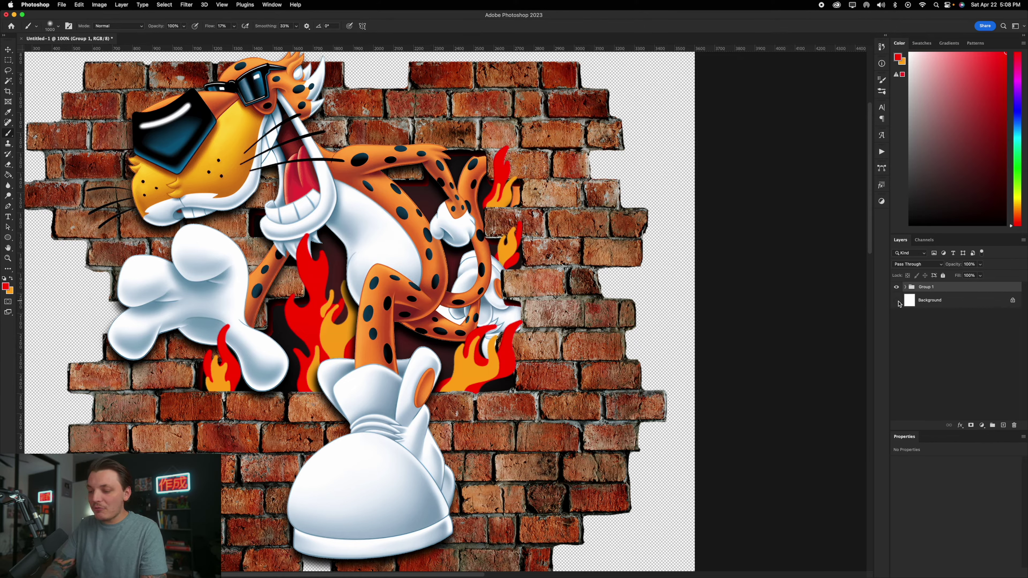
key(super+alt+shift+e)
click(896, 303)
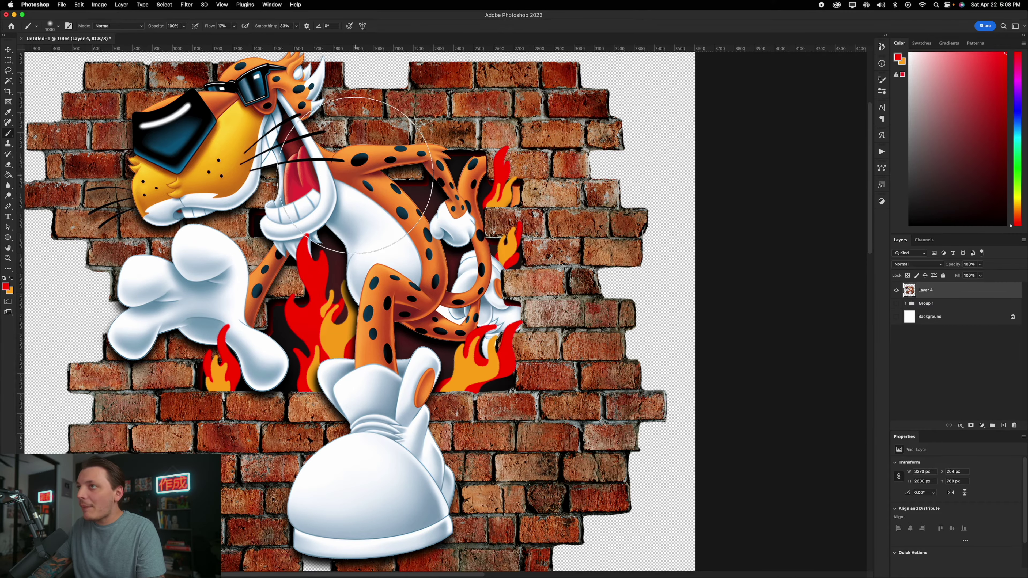
key(d)
click(186, 5)
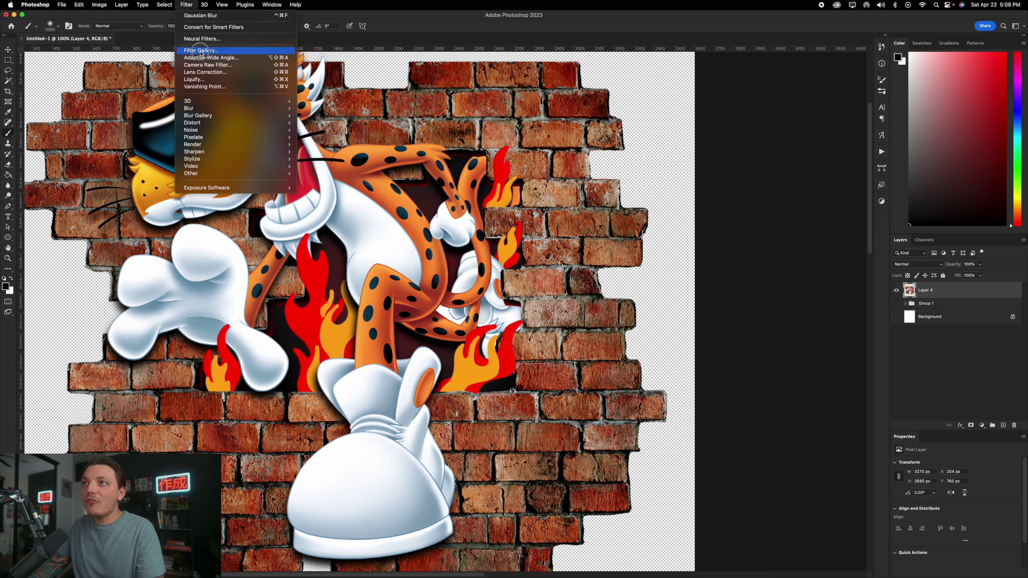
click(200, 51)
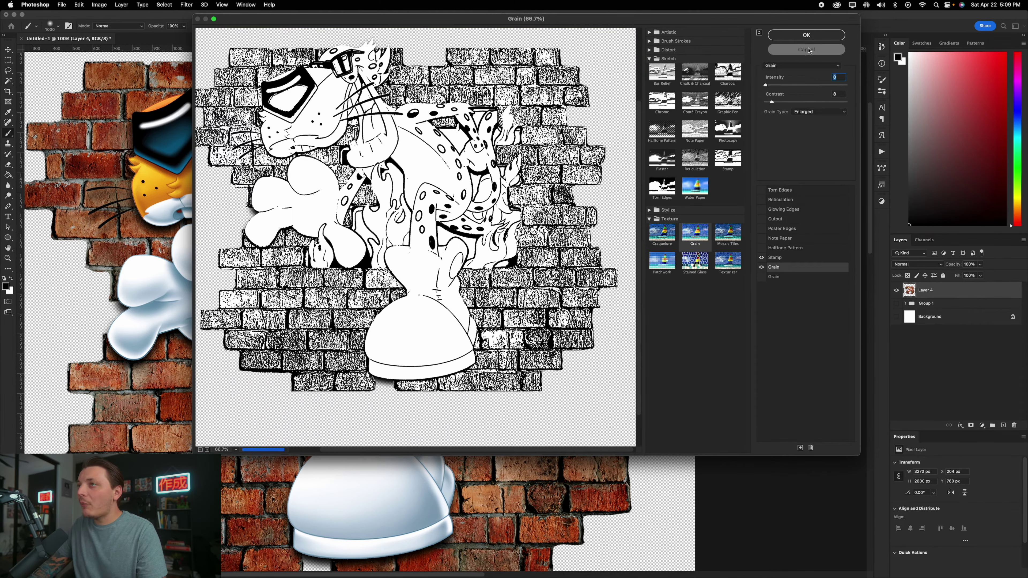
key(Escape)
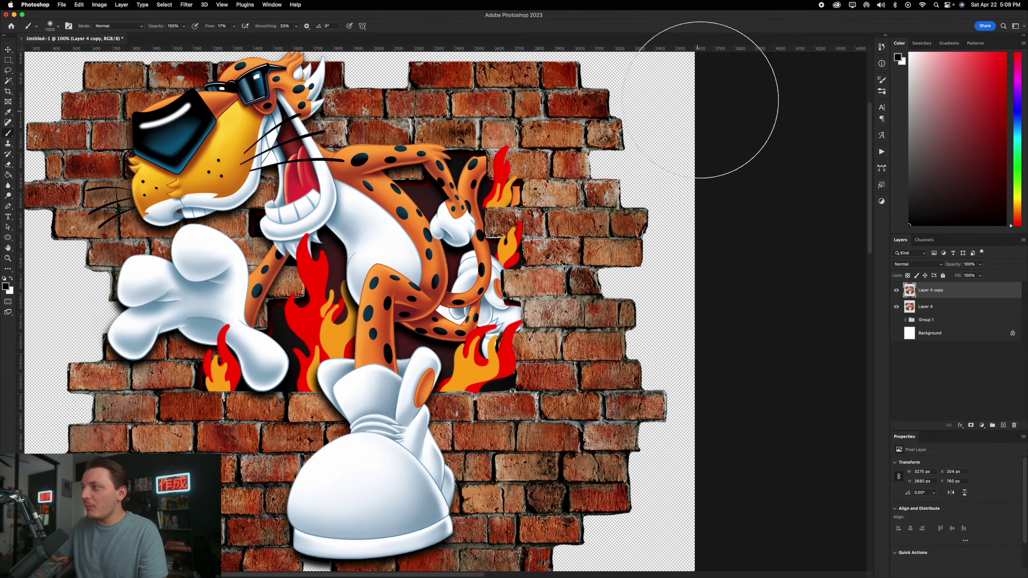
Duplicate Layer 4, hide the copy, and set the Stamp effect's Light/Dark Balance to 1 for Layer 4 in the Filter Gallery.
key(super+j)
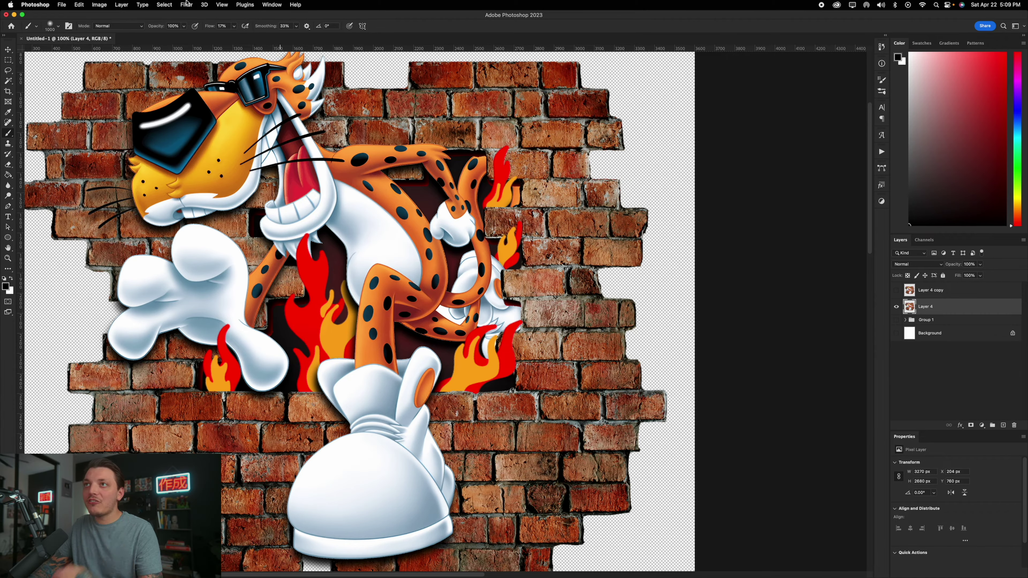
click(186, 4)
click(207, 51)
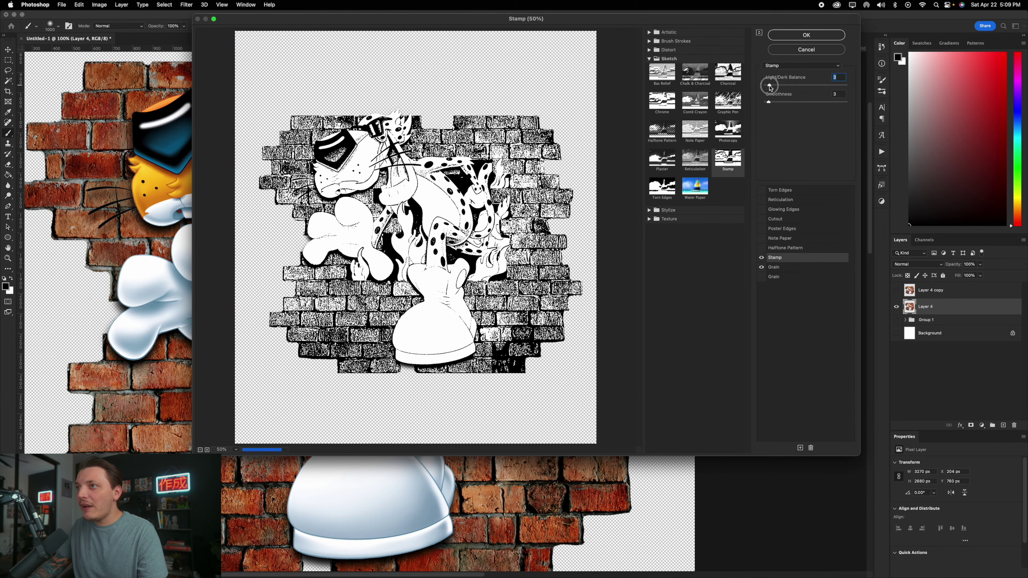
drag(769, 86, 766, 88)
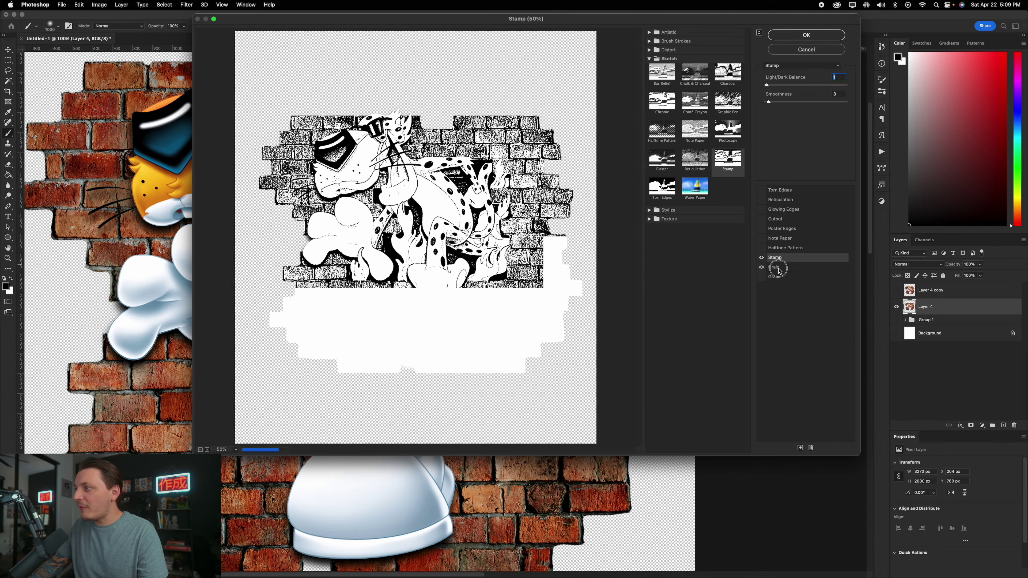
Lower the Grain effect's intensity, set its contrast to 0, and apply the combined filters to Layer 4.
click(774, 267)
click(772, 102)
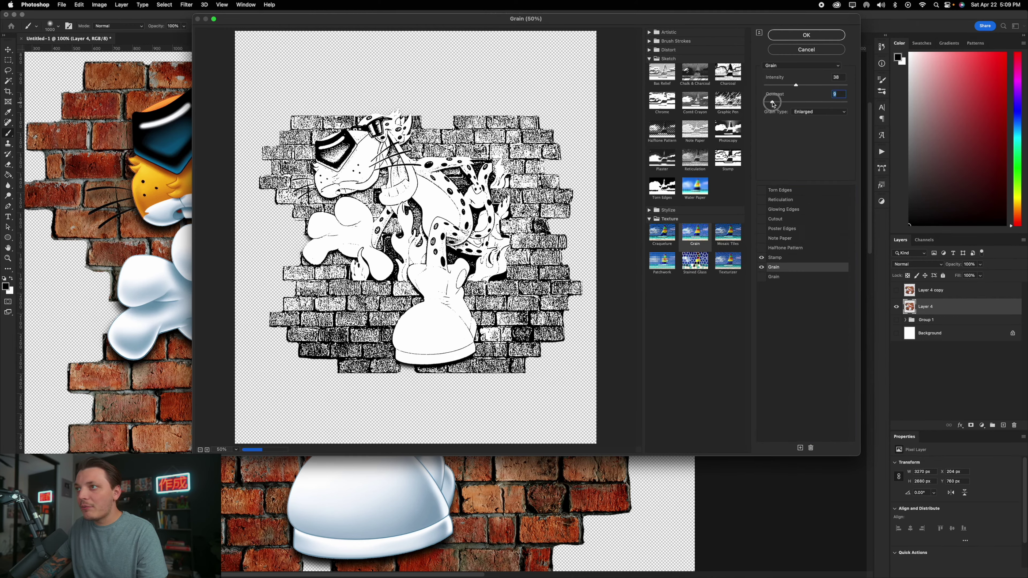
drag(772, 105, 771, 104)
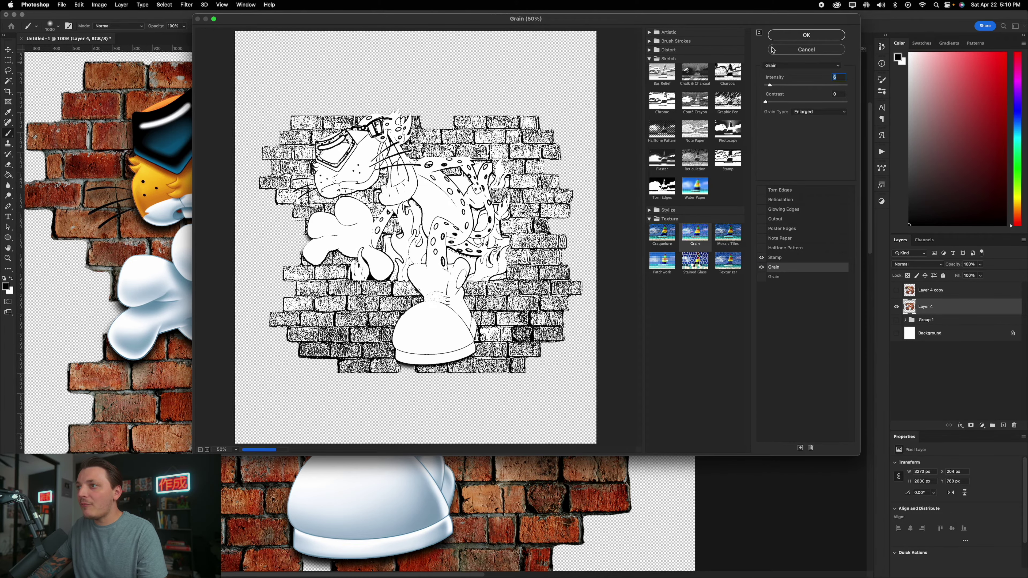
click(794, 35)
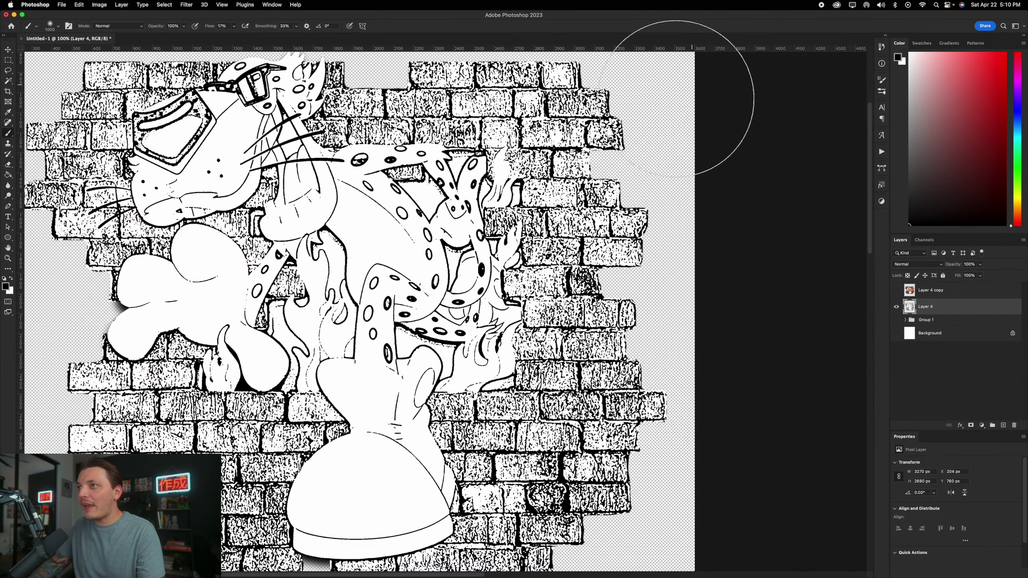
Hide Layer 4, show Layer 4 copy, and apply the Filter Gallery's Grain and Stamp effects to it with Light/Dark Balance 13.
click(896, 306)
click(896, 290)
click(931, 290)
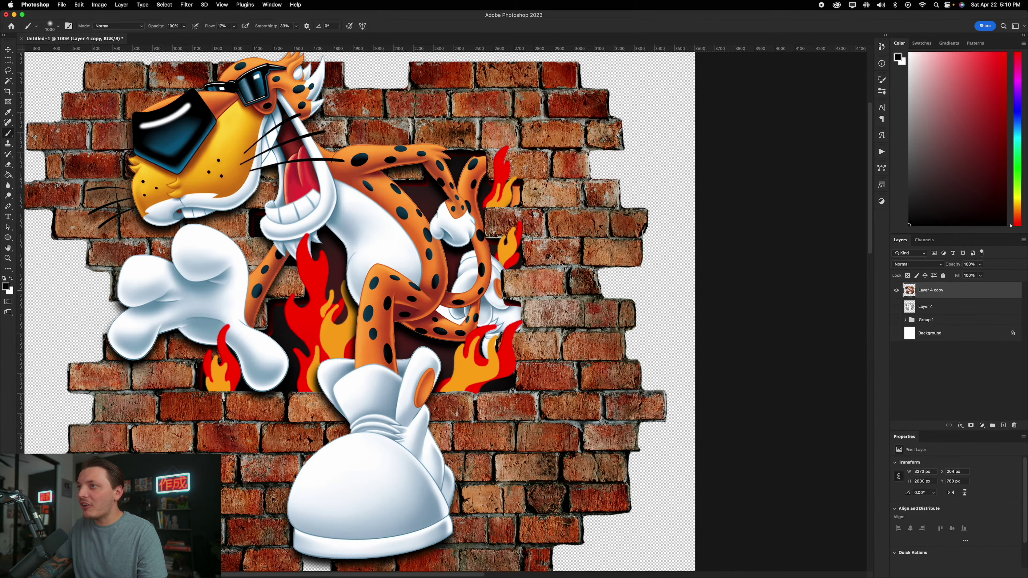
click(186, 4)
click(207, 49)
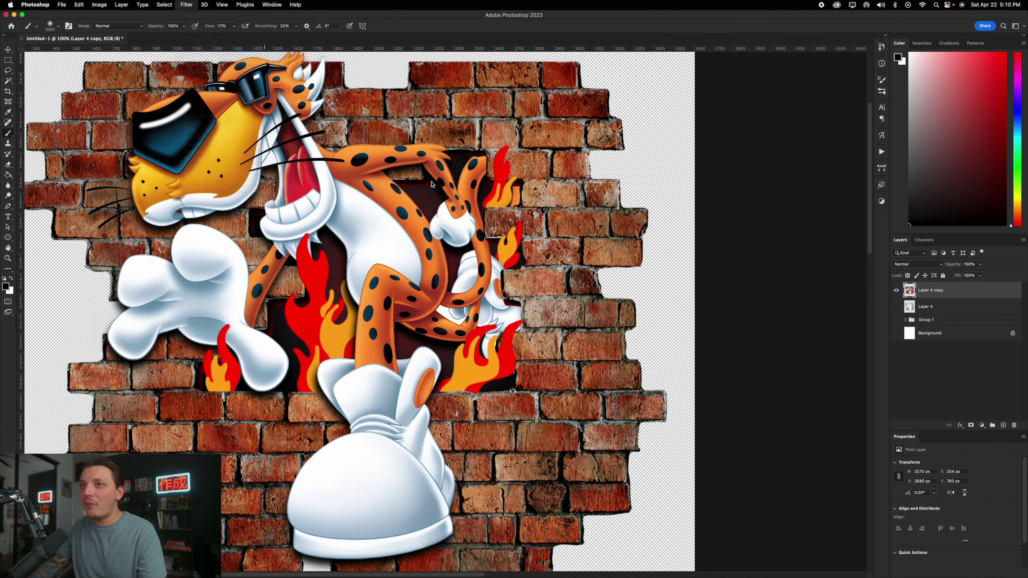
alt+click(523, 236)
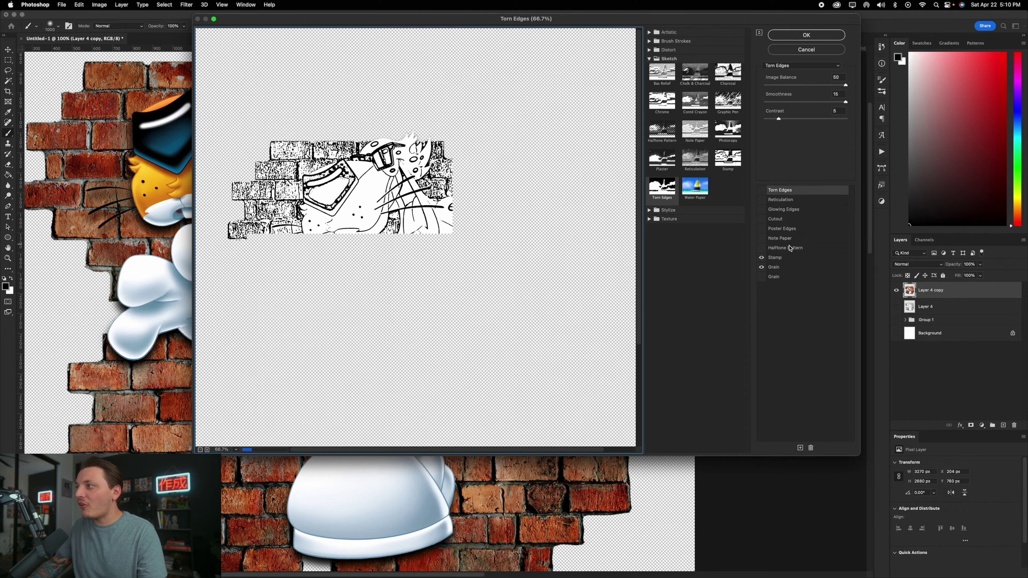
click(785, 257)
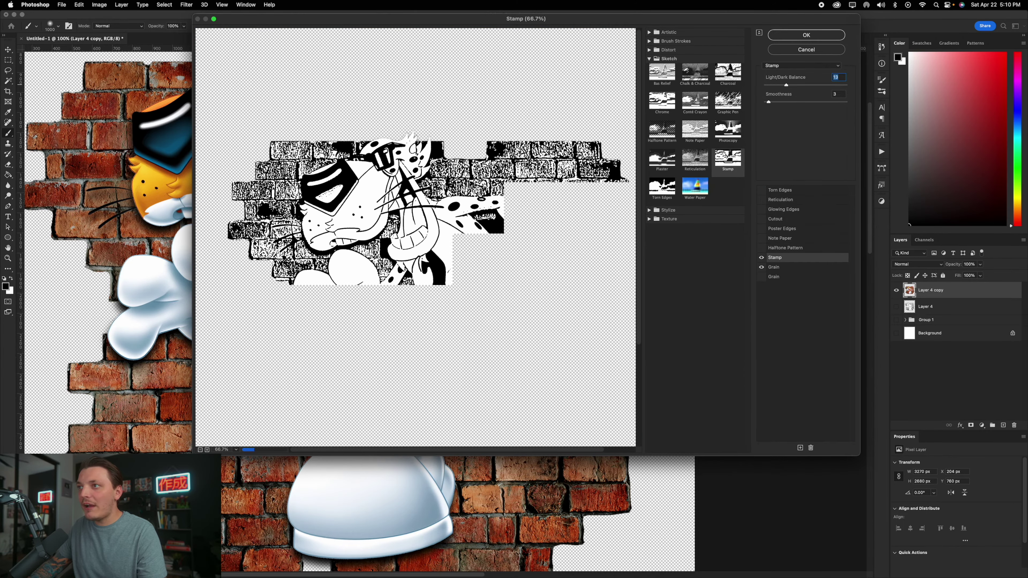
key(Return)
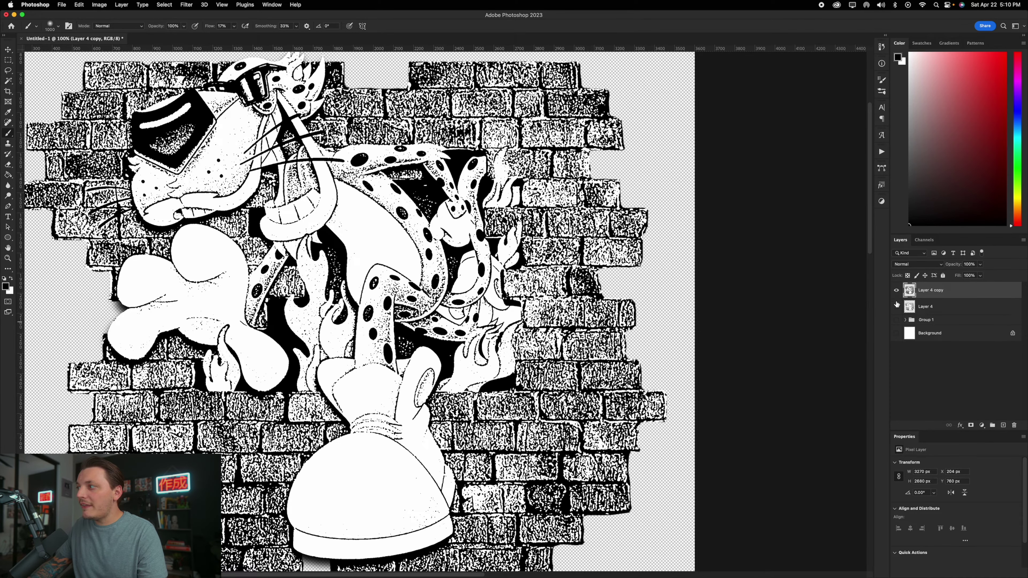
Move Layer 4 to the top of Group 1, make the group visible, and set the layer's blend mode to Multiply.
click(897, 307)
click(931, 309)
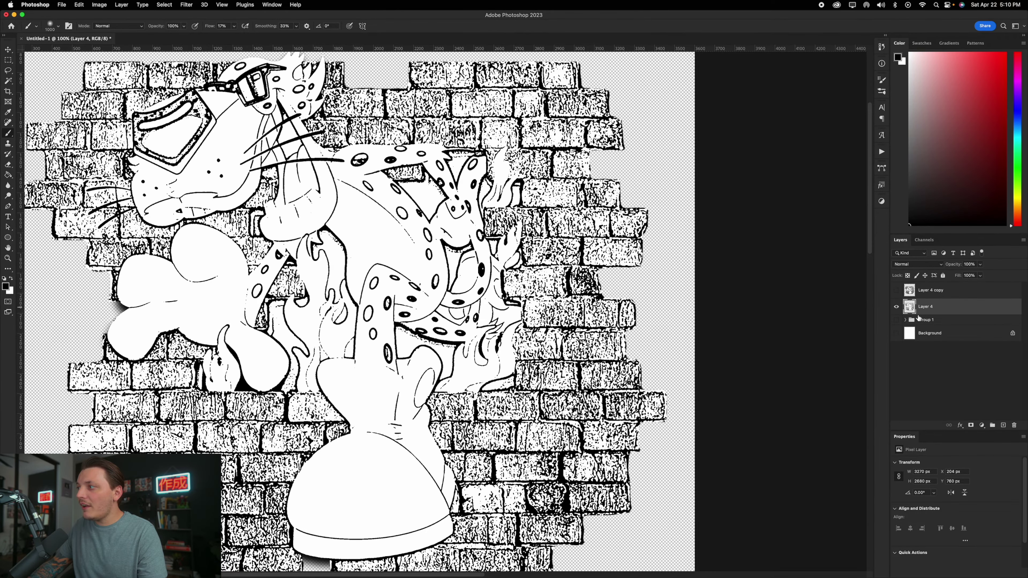
click(906, 320)
drag(927, 310, 927, 323)
click(897, 303)
click(915, 264)
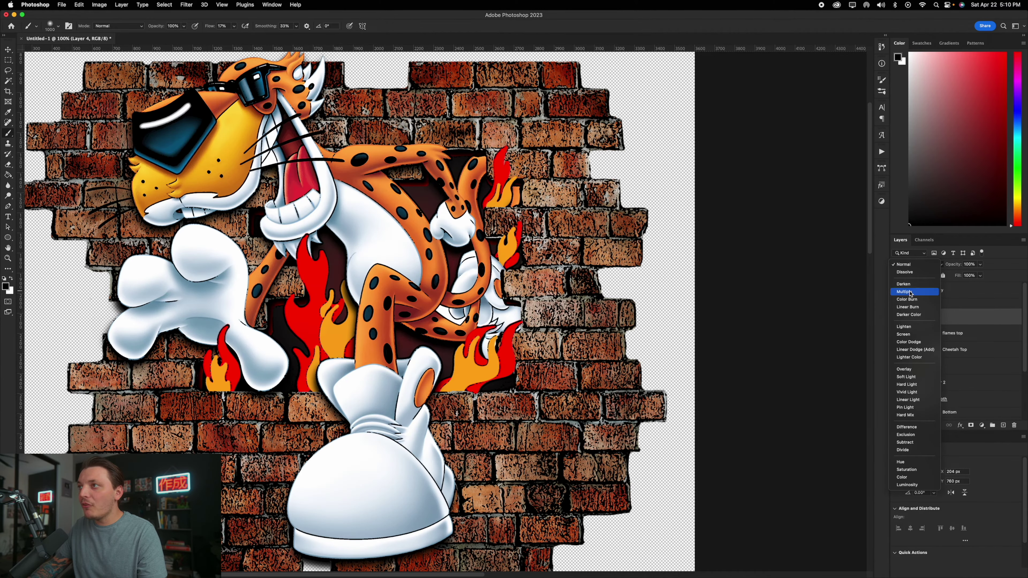
click(910, 292)
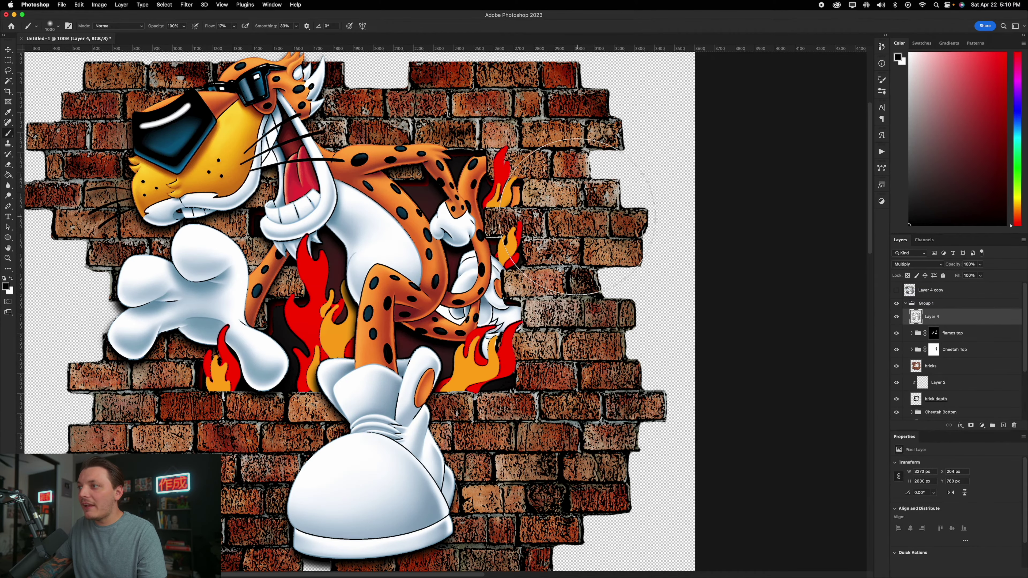
Set the opacity of Layer 4 to 50%.
scroll(571, 213, down, 3)
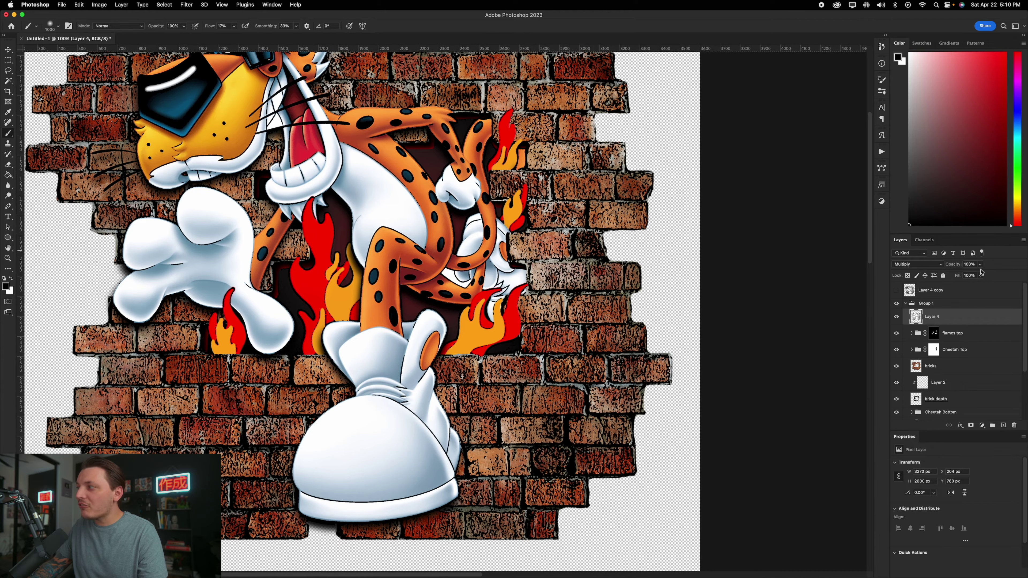
click(973, 264)
text(50)
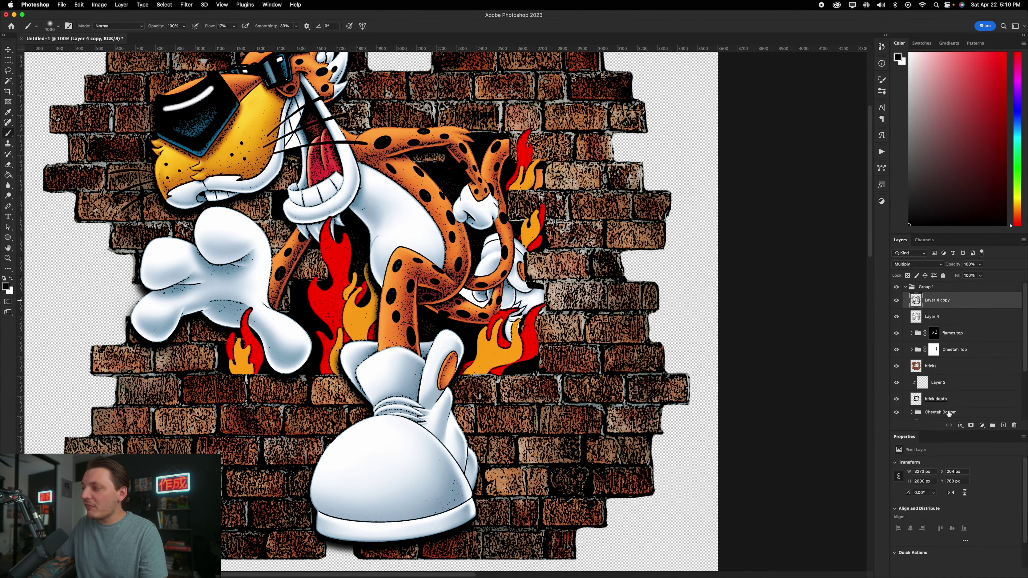
Add a black layer mask to Layer 4 copy and reduce the brush size to 125.
click(970, 425)
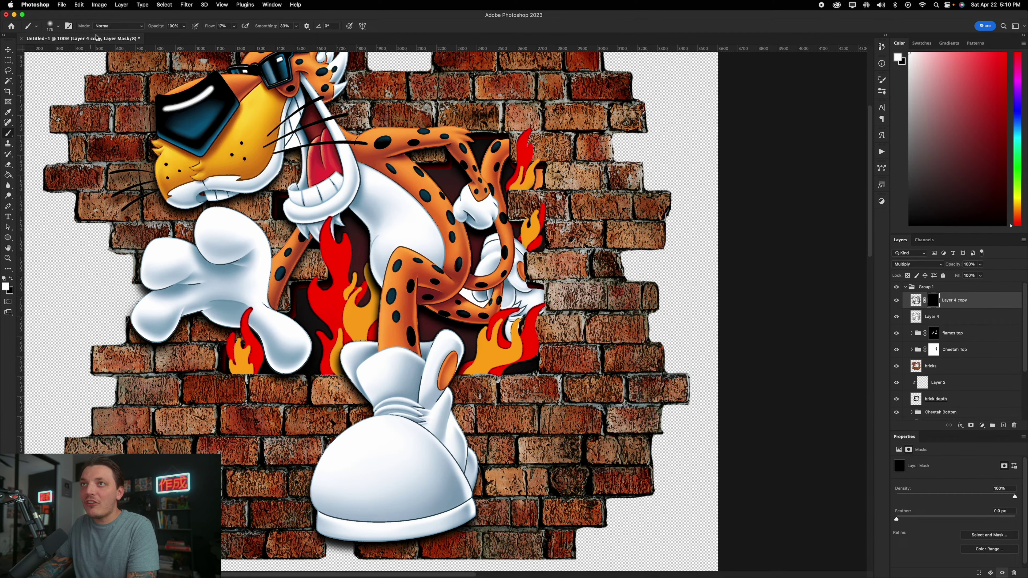
key(bracketleft)
key(bracketleft)
Load the cheetah's outline as a selection and fill it with white on Layer 4 copy's mask.
super+click(916, 300)
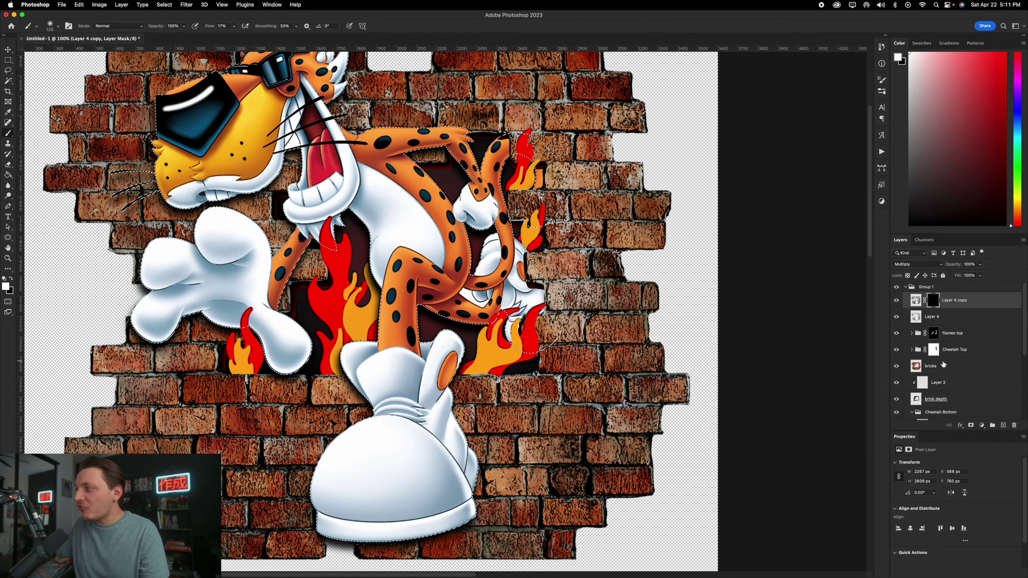
key(shift+BackSpace)
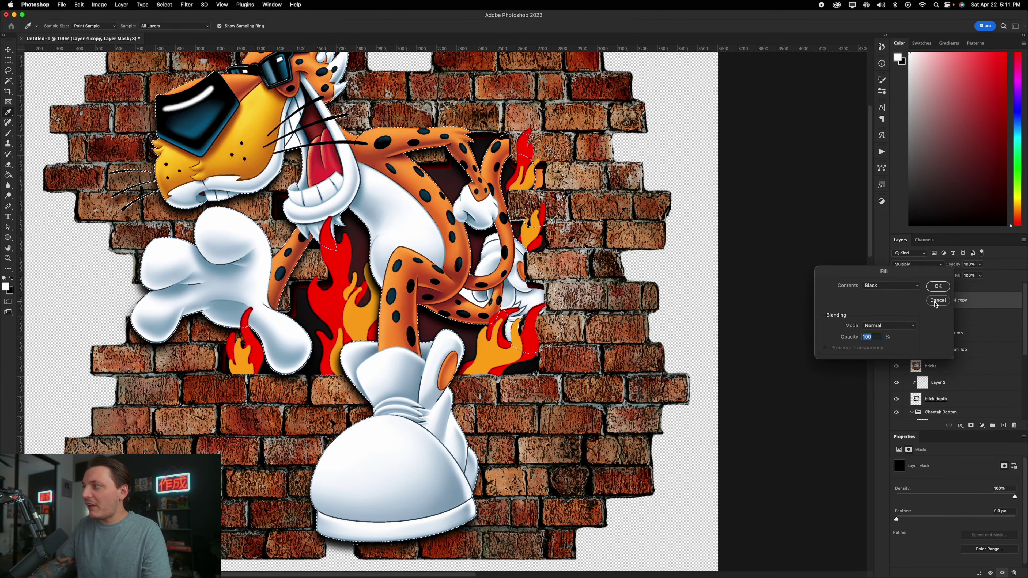
click(906, 285)
click(890, 303)
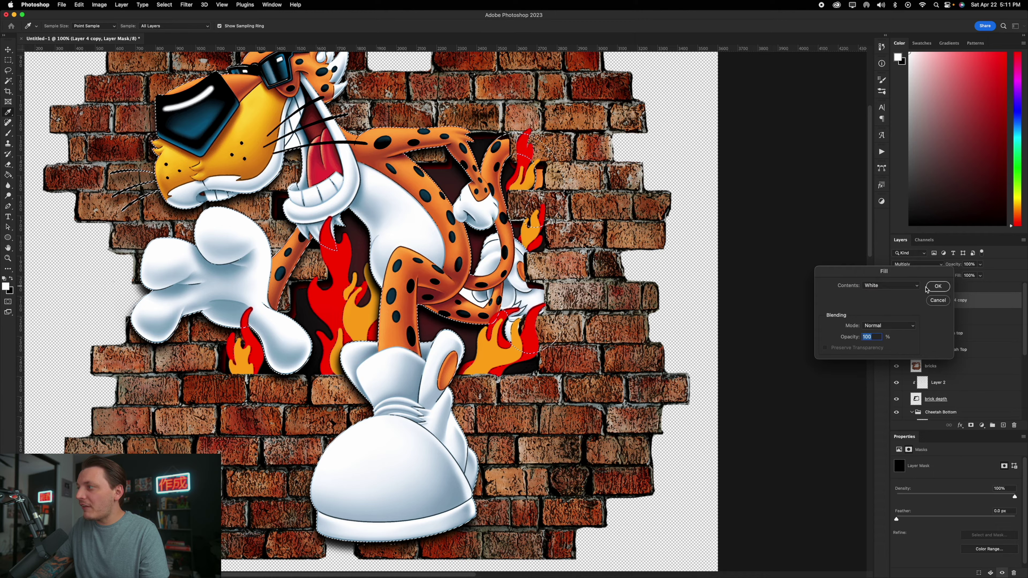
click(937, 286)
Set the opacity of Layer 4 copy to 50% and switch to the Move tool.
key(super+plus)
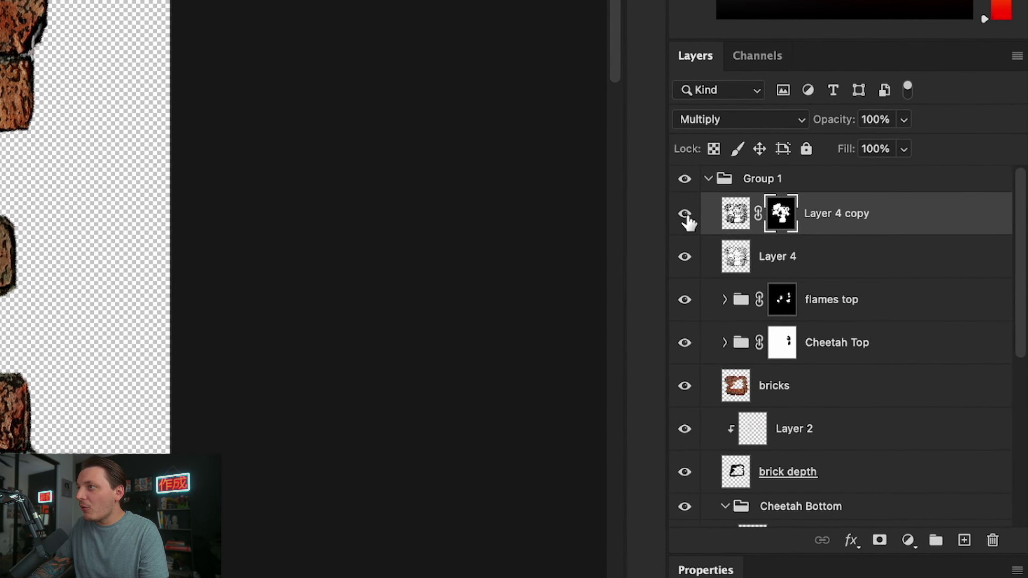
click(834, 258)
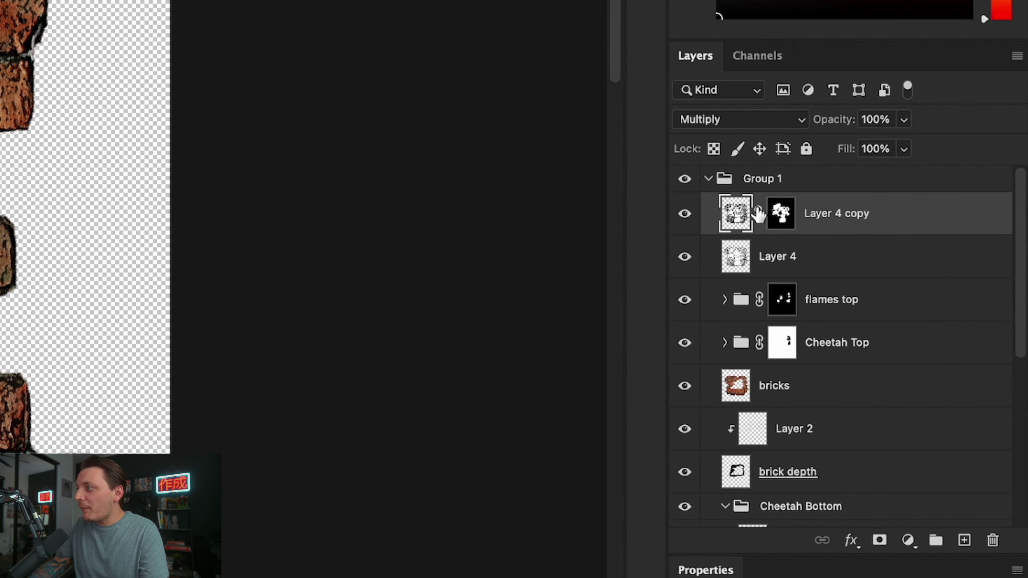
click(876, 121)
text(50)
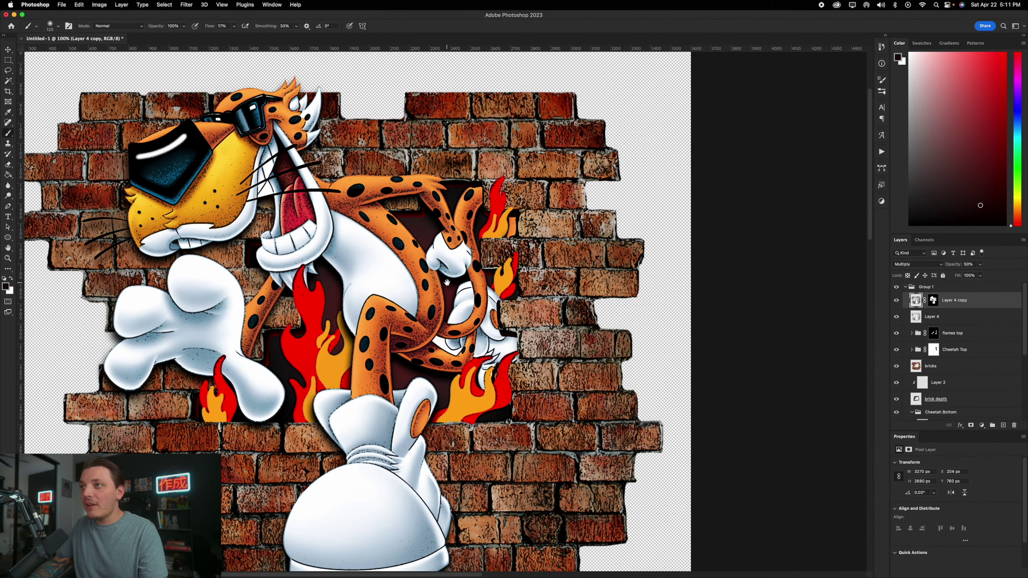
key(Return)
alt+click(467, 244)
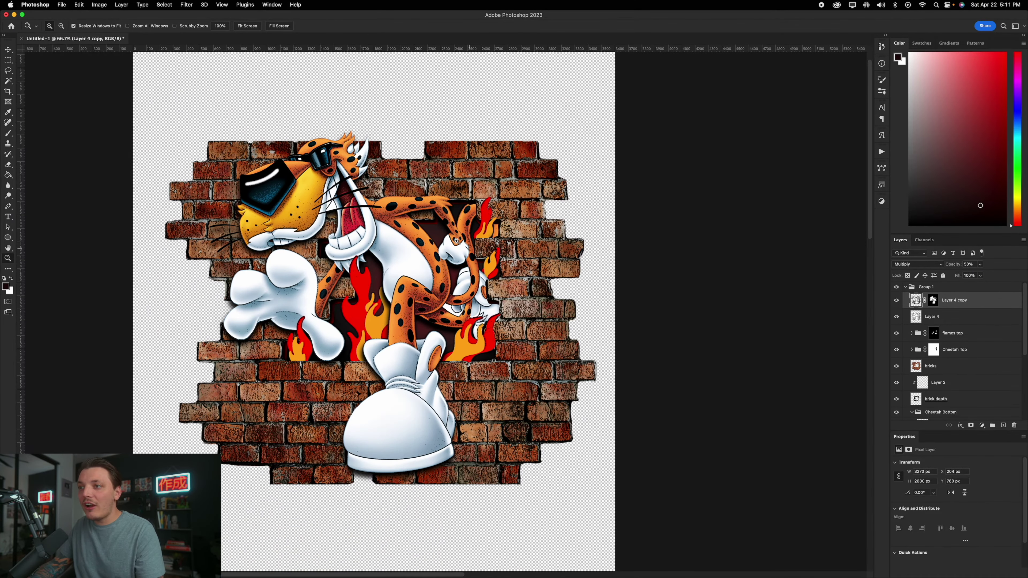
click(10, 52)
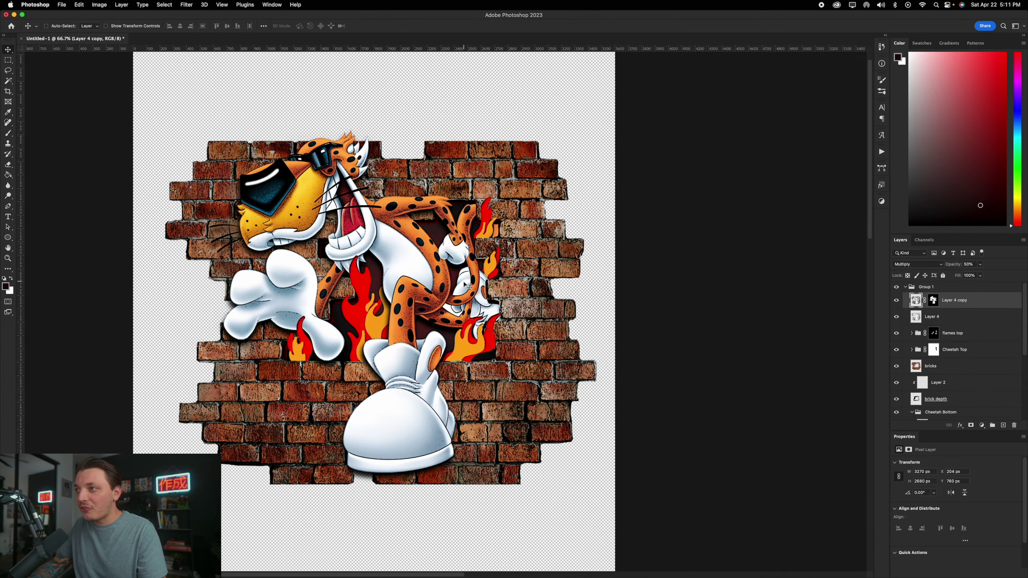
Collapse Group 1, add a black-and-white speckled pattern fill layer above it and set its blend mode to Overlay.
drag(489, 252, 471, 244)
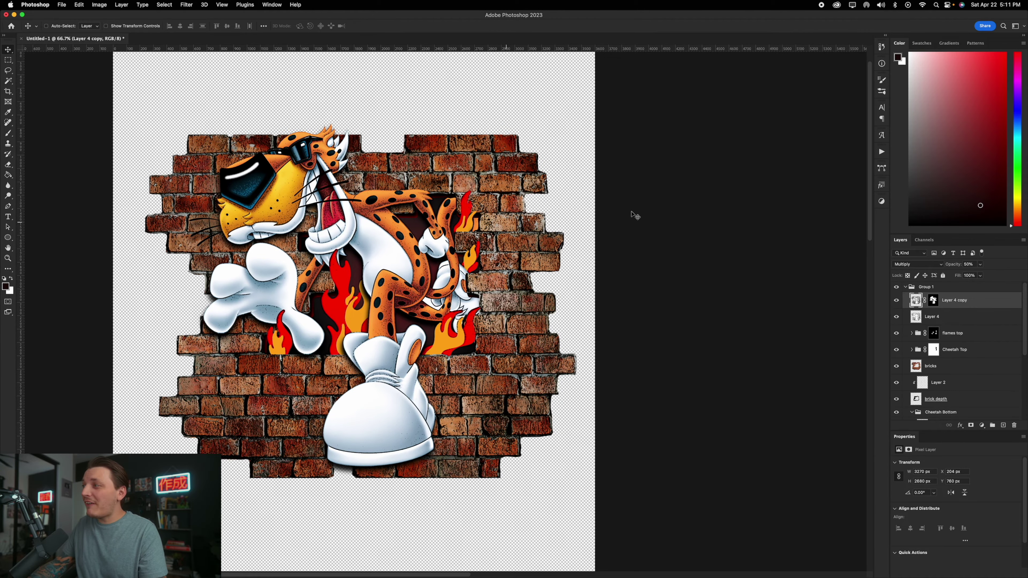
click(905, 288)
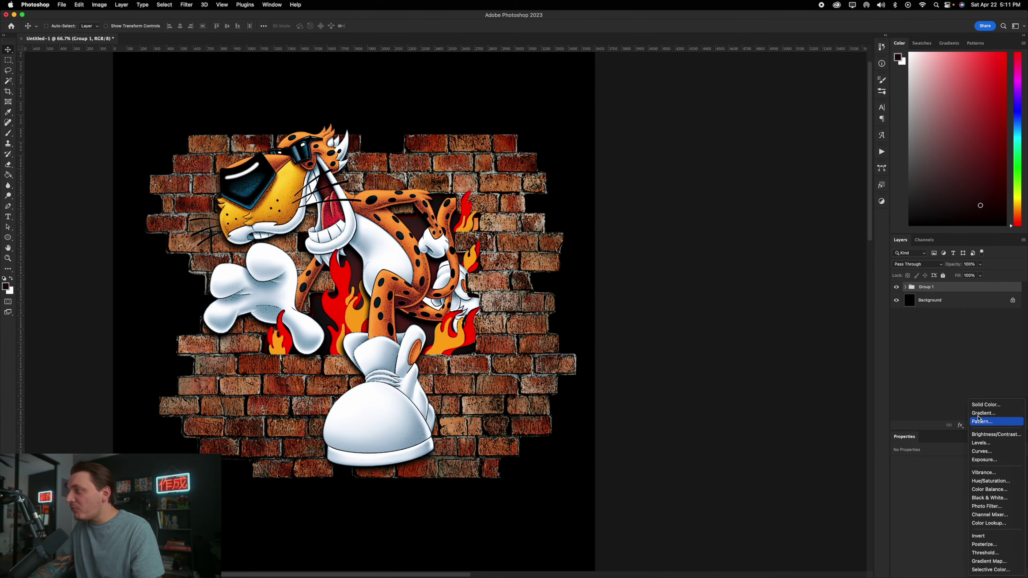
click(985, 420)
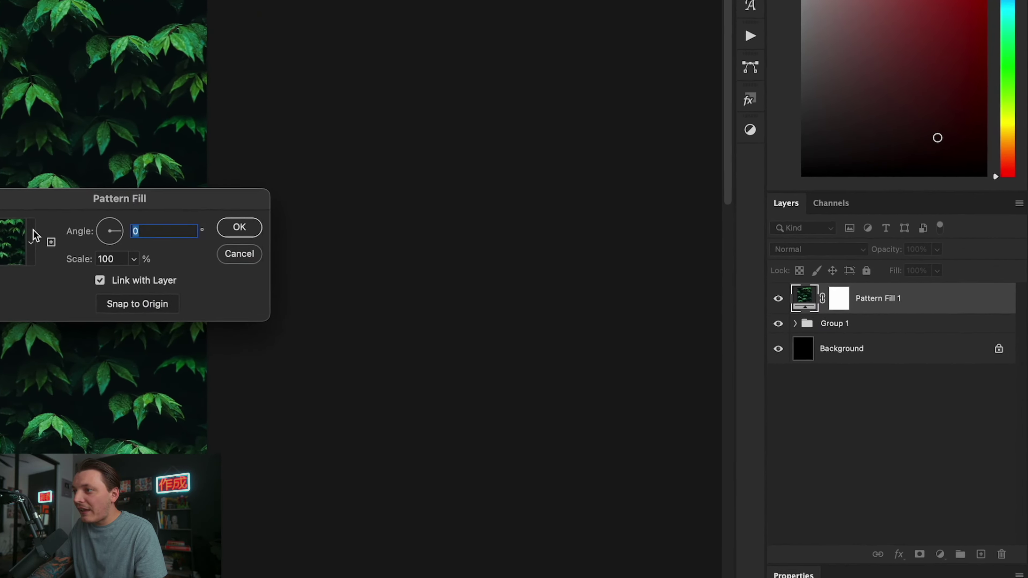
click(32, 238)
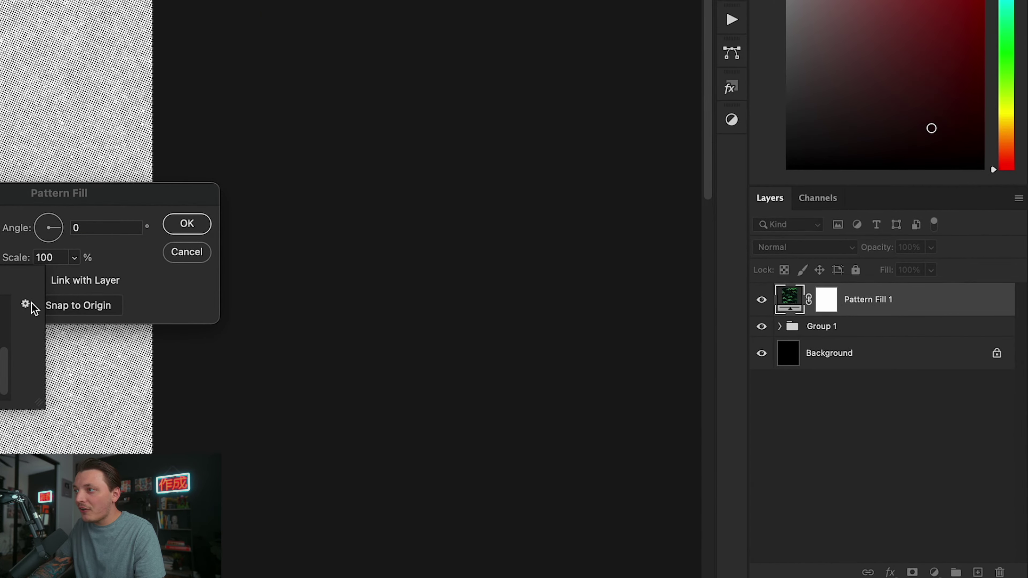
click(168, 289)
click(190, 223)
click(813, 247)
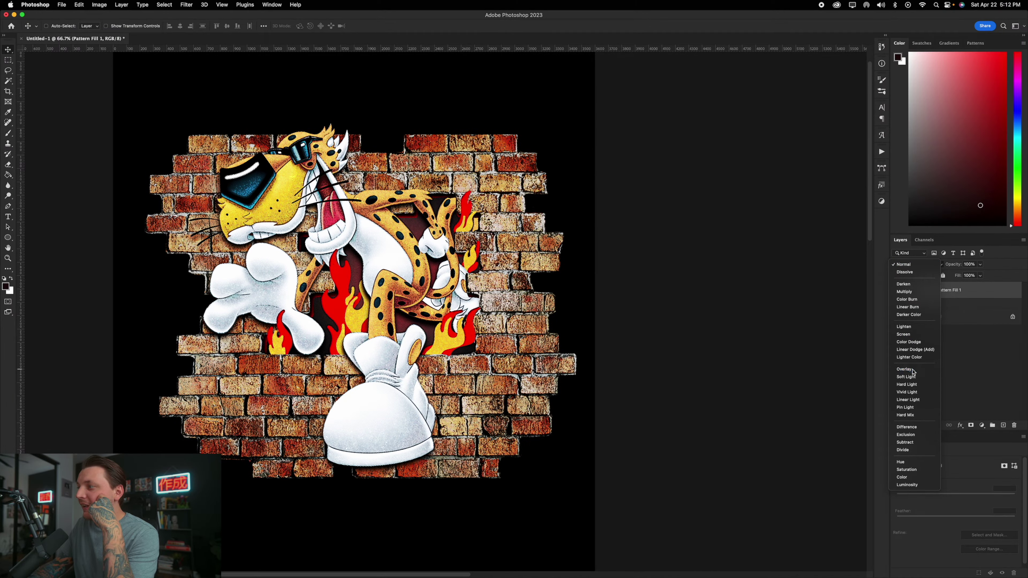
click(912, 370)
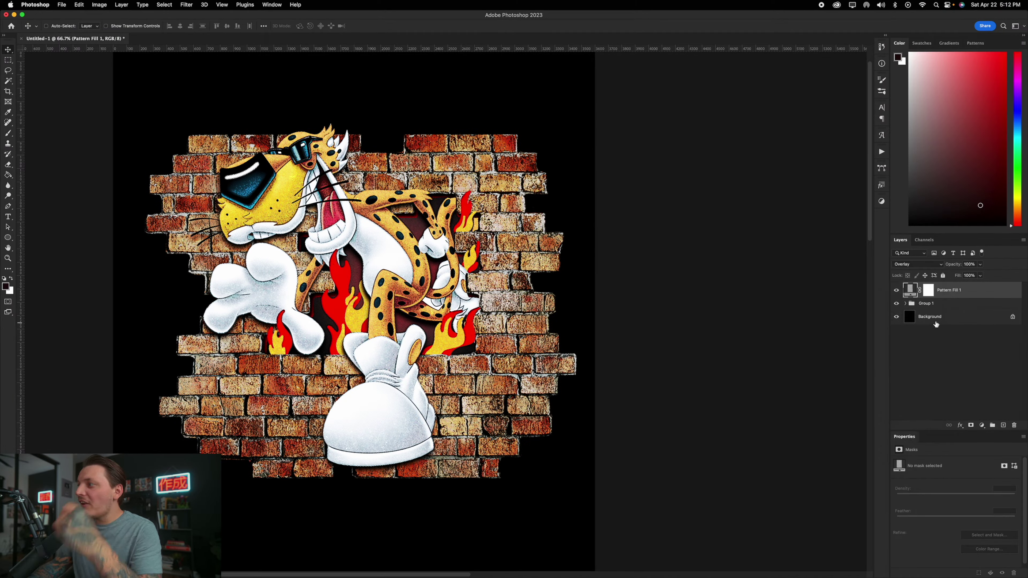
Add a Levels adjustment layer above the pattern fill with midtones at 0.25 and the white input level at 242.
click(981, 425)
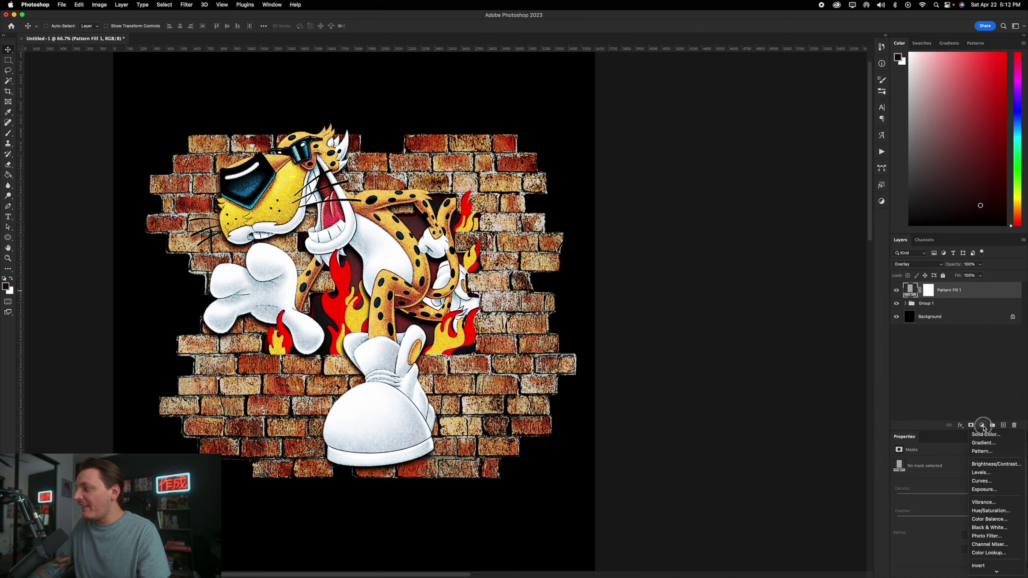
click(936, 391)
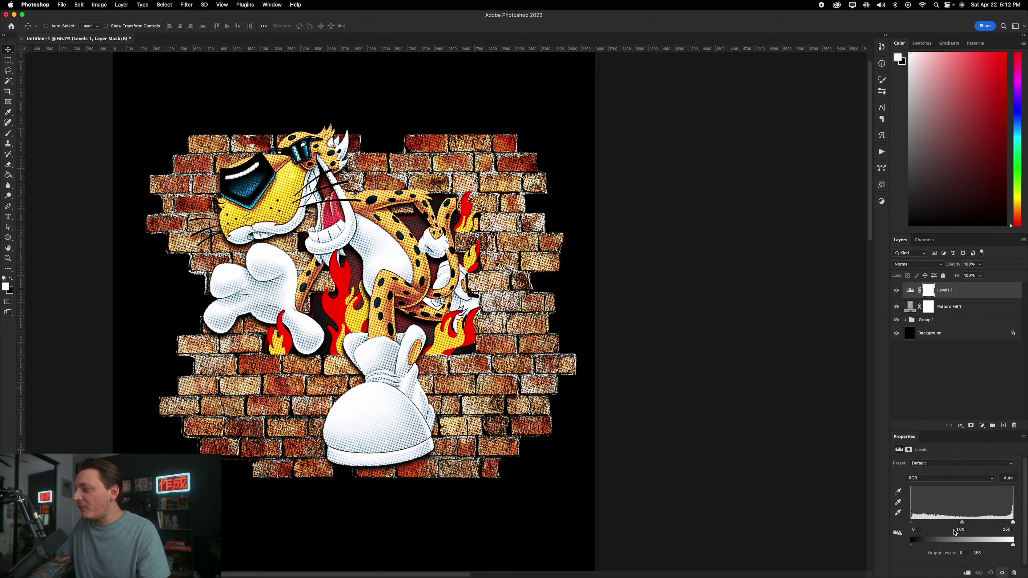
drag(962, 522, 991, 519)
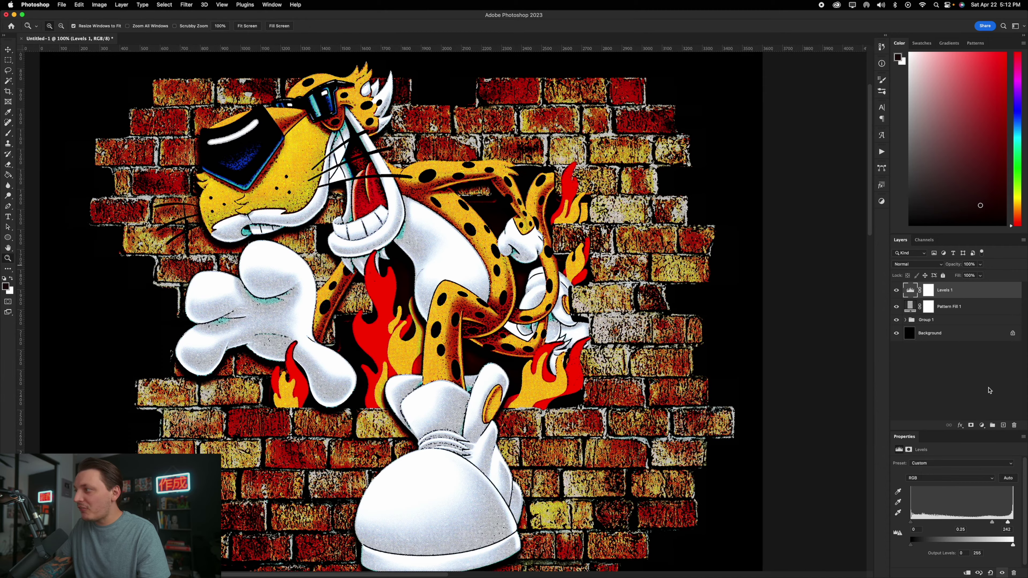
Add a Hue/Saturation adjustment layer above Levels 1 and slightly reduce the overall saturation.
click(982, 424)
click(1005, 511)
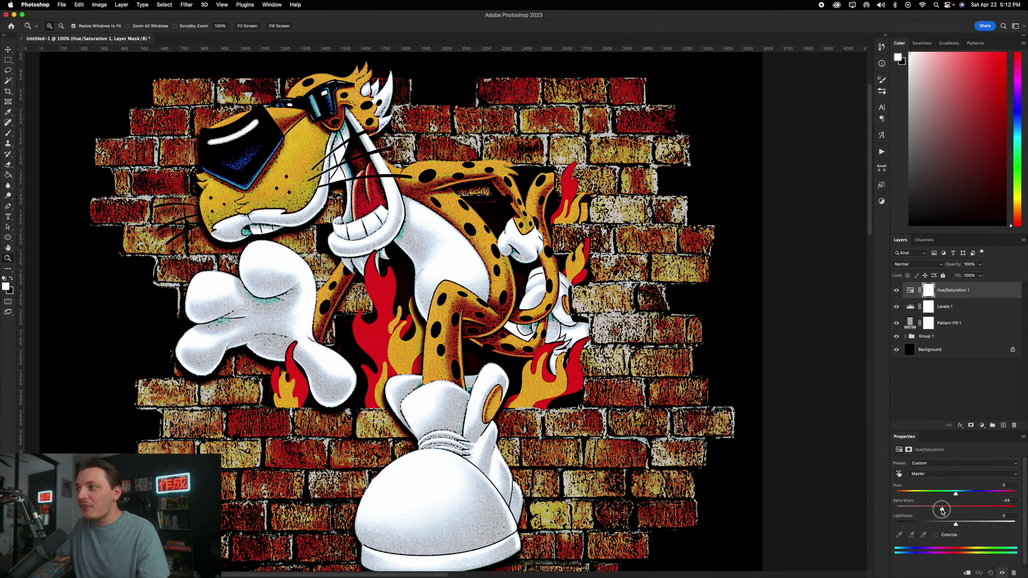
drag(940, 511, 951, 511)
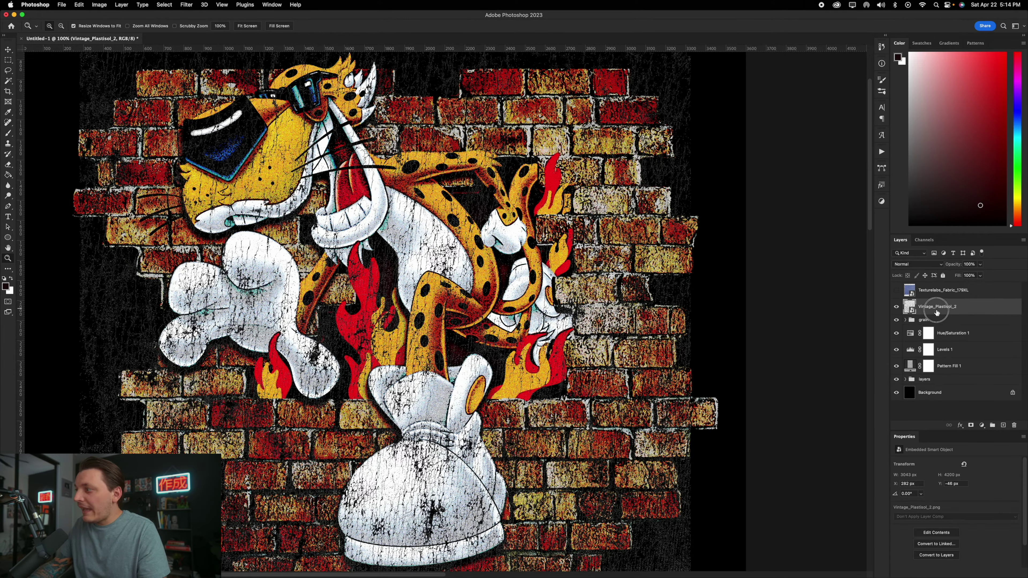
Make the Texturelabs fabric texture layer above Vintage_Plastisol_2 visible and select it.
mouse_move(934, 312)
mouse_down()
mouse_move(931, 367)
mouse_move(930, 311)
mouse_move(926, 321)
mouse_up()
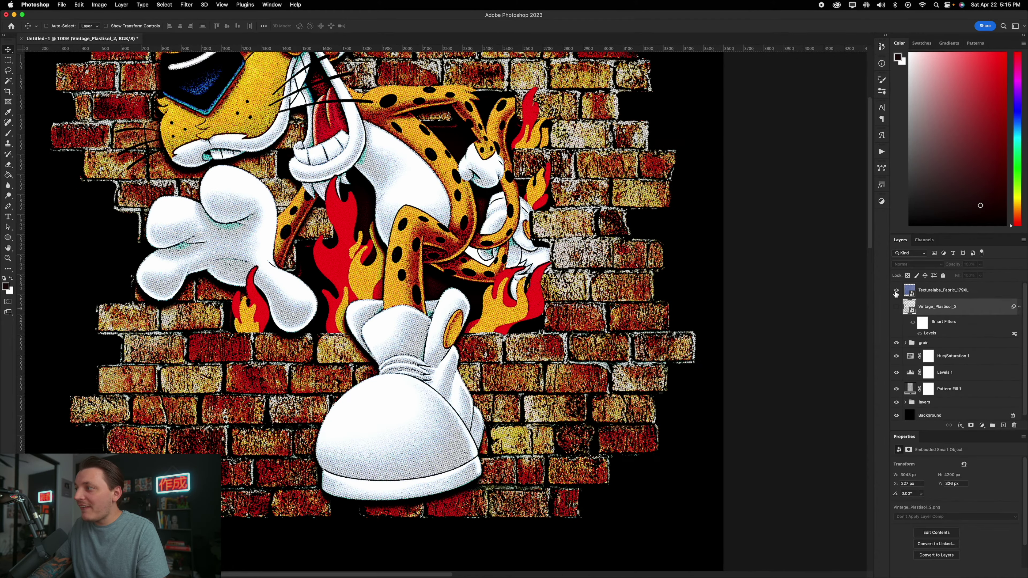
click(896, 291)
click(942, 294)
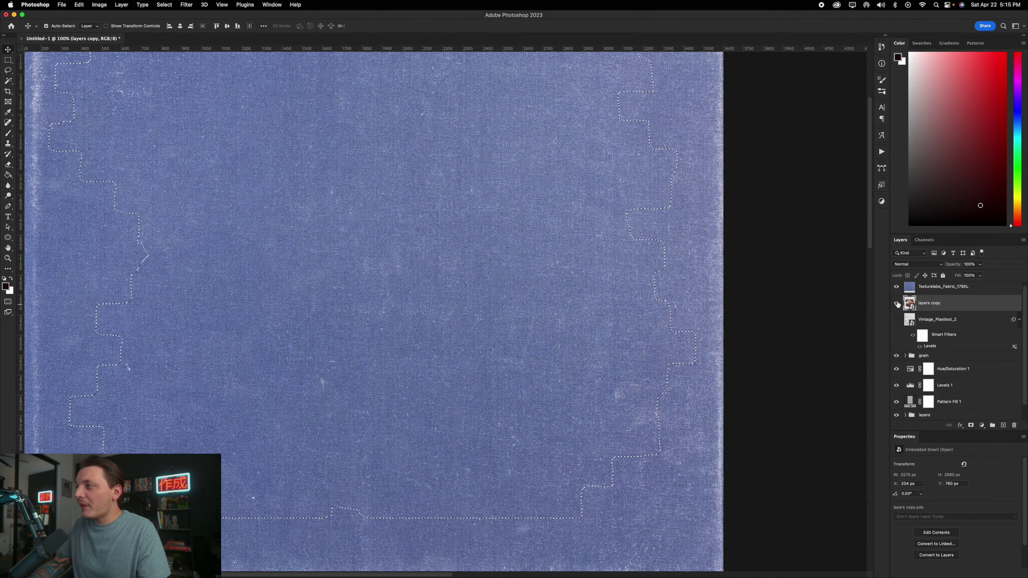
Mask the fabric texture to the artwork's outline using the loaded selection and delete the layers copy layer.
click(896, 286)
click(896, 287)
click(938, 292)
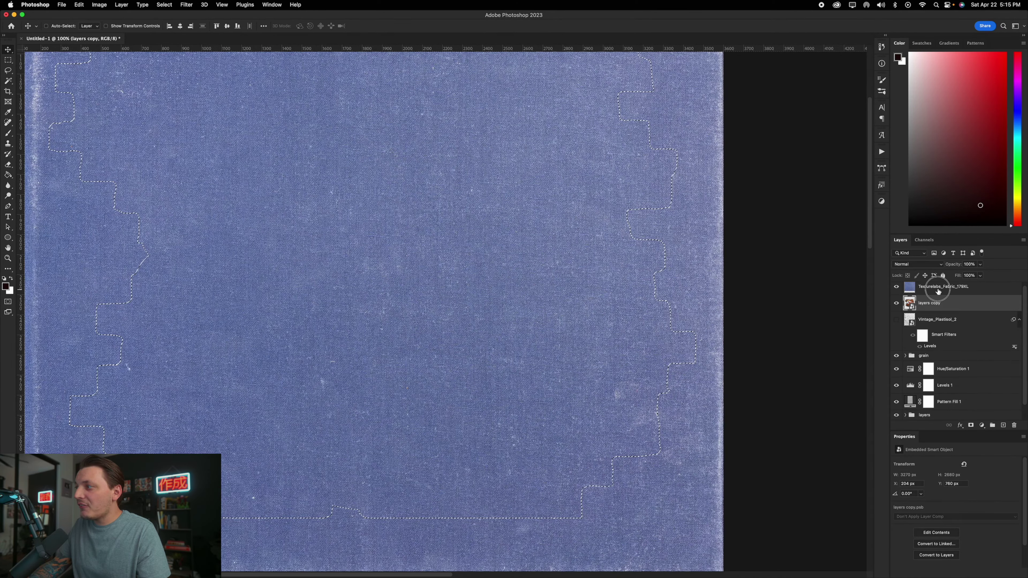
click(970, 425)
click(938, 305)
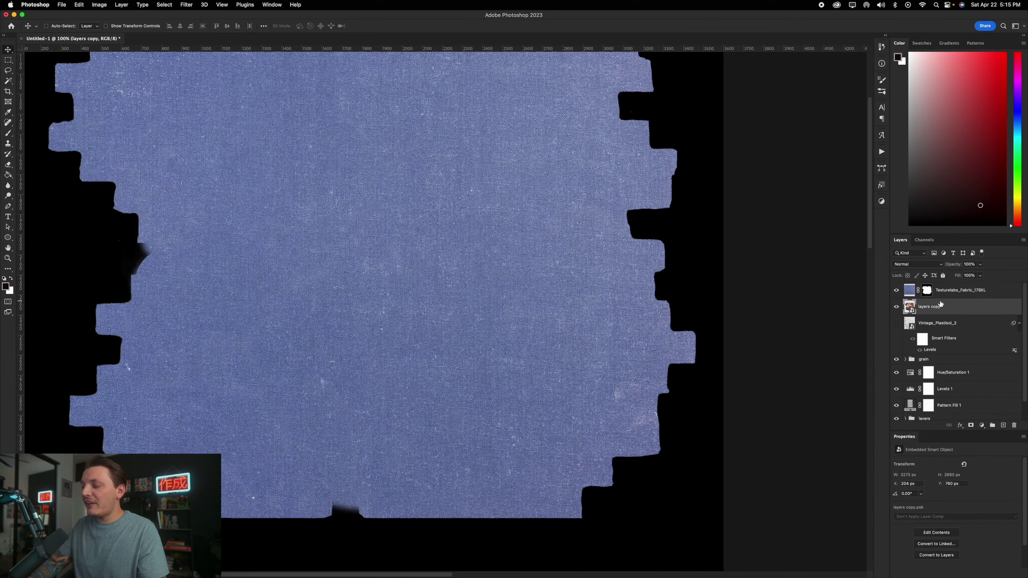
key(Delete)
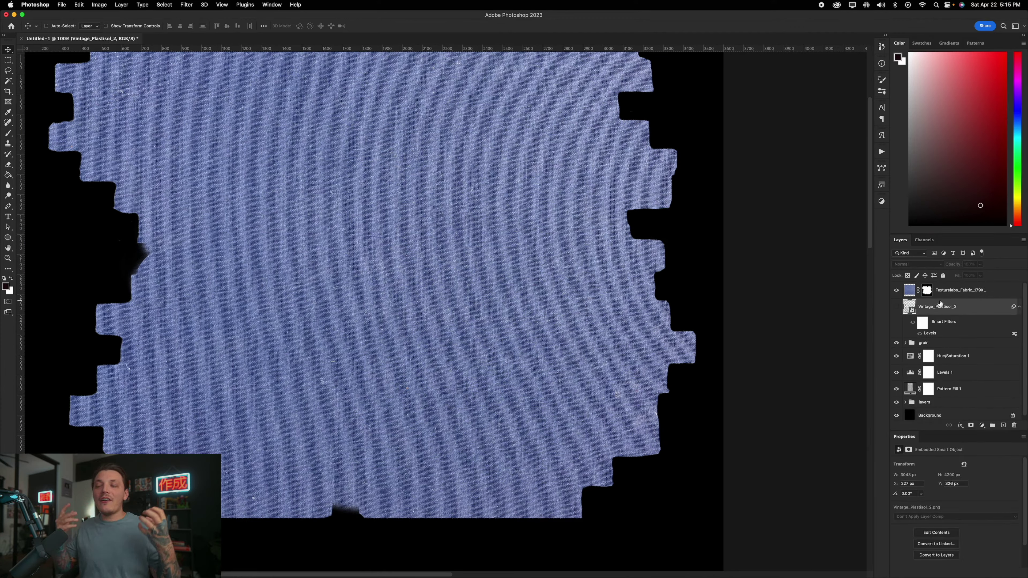
Desaturate the fabric texture and set its blend mode to Screen.
click(950, 292)
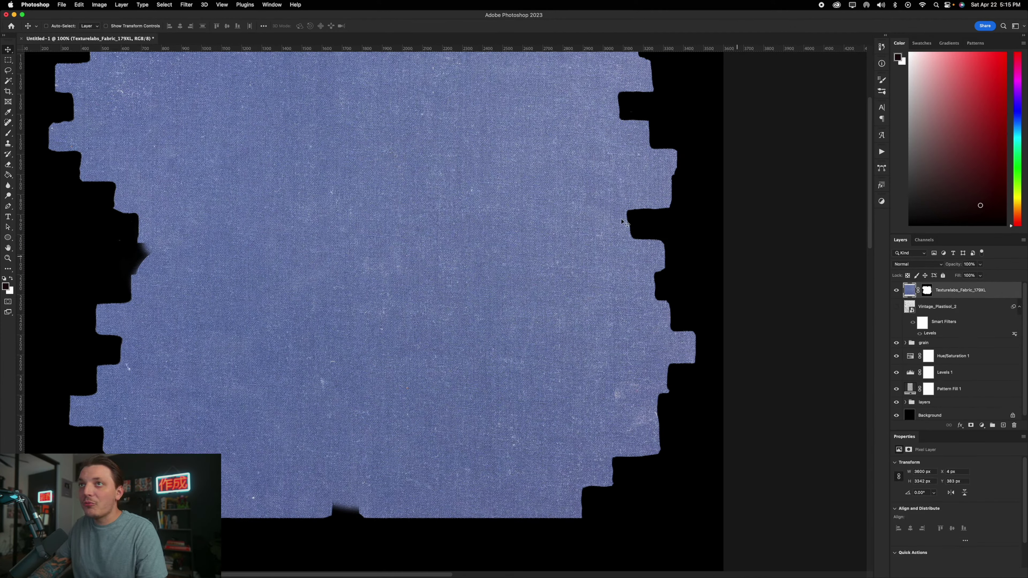
click(99, 4)
mouse_move(121, 27)
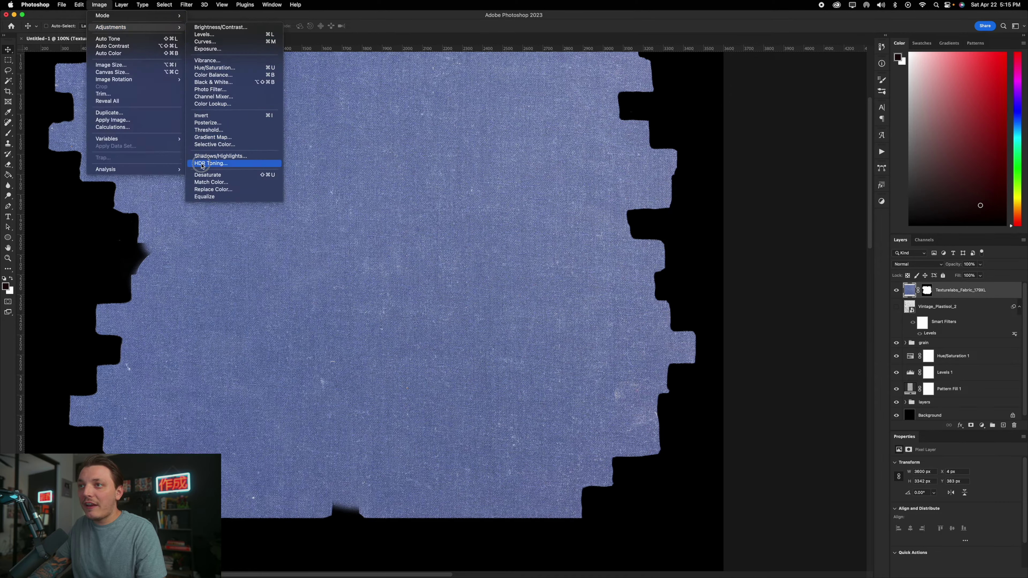
click(200, 176)
click(916, 264)
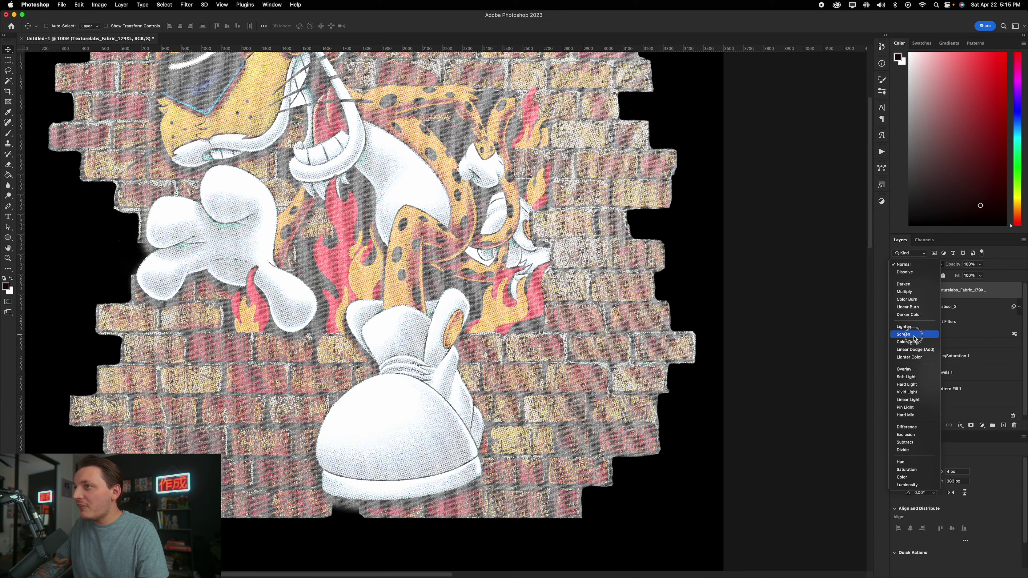
click(914, 335)
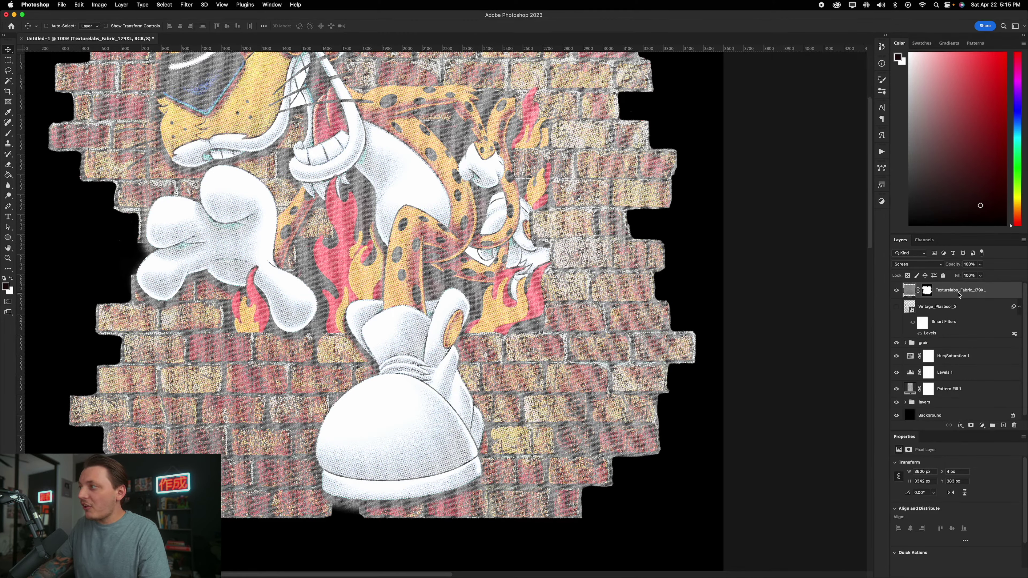
Convert the fabric texture layer to a smart object and darken its midtones with a Levels adjustment.
right_click(954, 292)
click(943, 290)
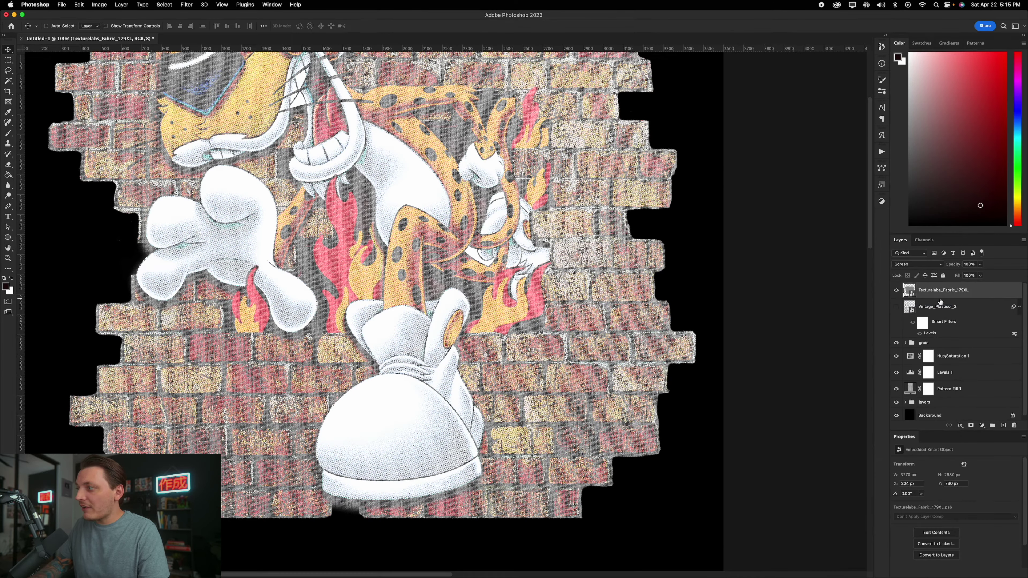
key(super+l)
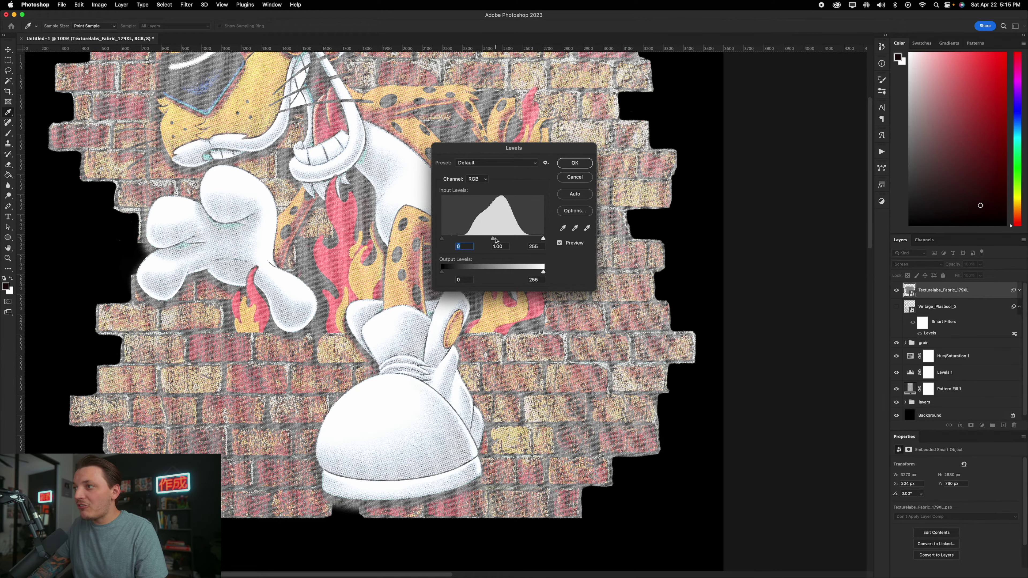
drag(496, 241, 532, 243)
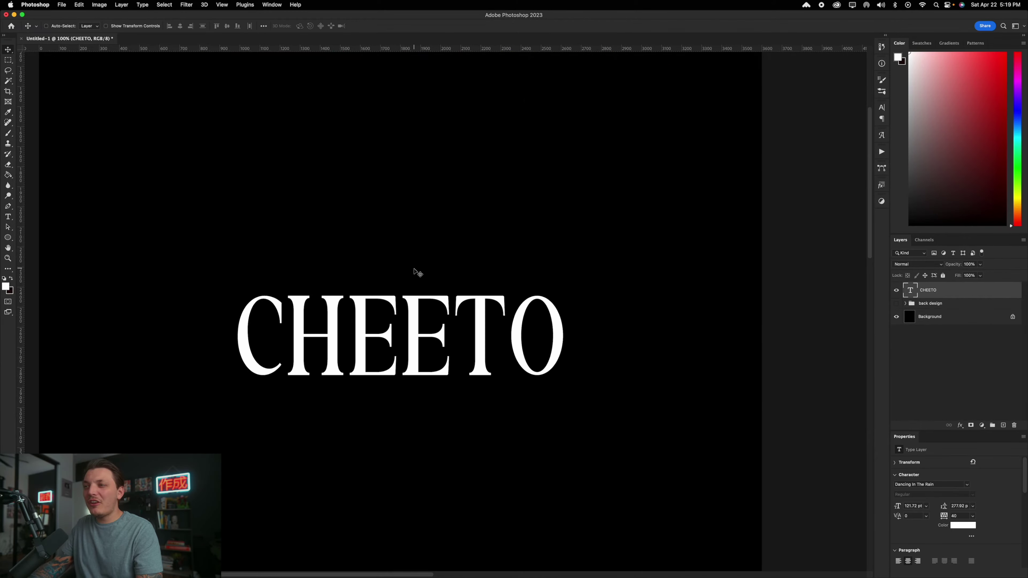
Add the text "FLAMIN' HOT" in white Dancing In The Rain above the CHEETO text.
key(t)
click(334, 255)
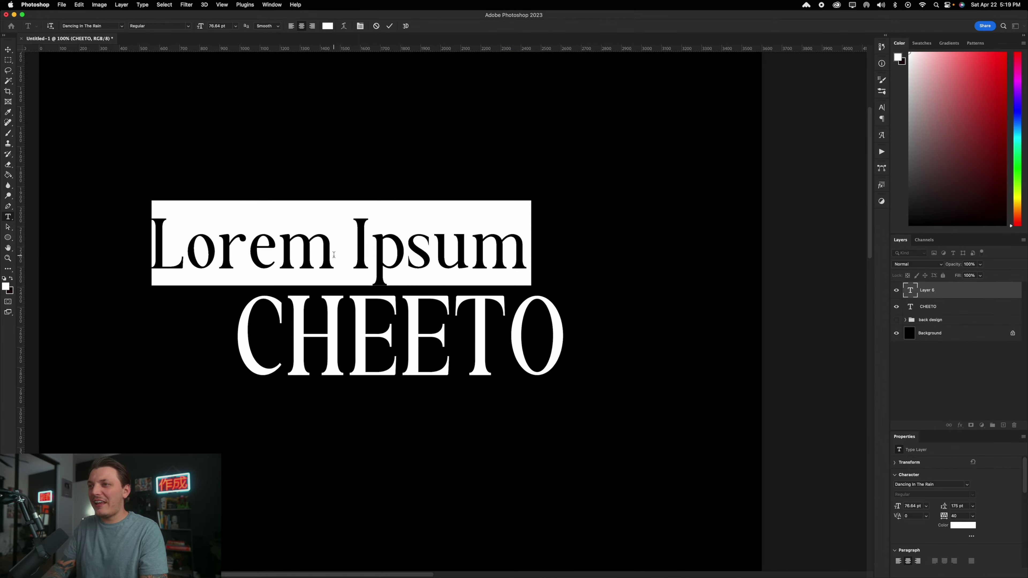
text(FL:A)
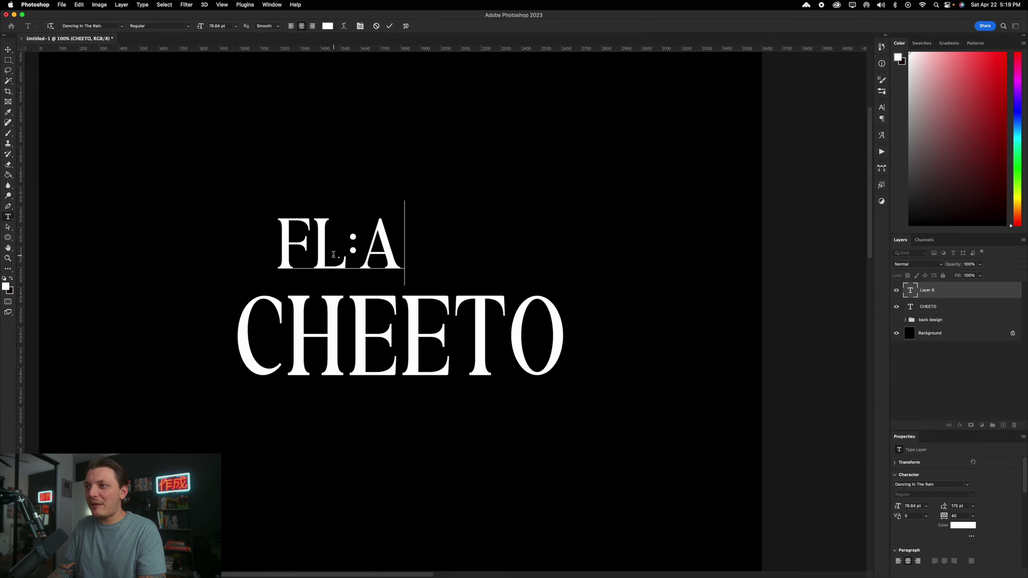
key(BackSpace)
key(BackSpace)
key(BackSpace)
text(LAMIN' HOT)
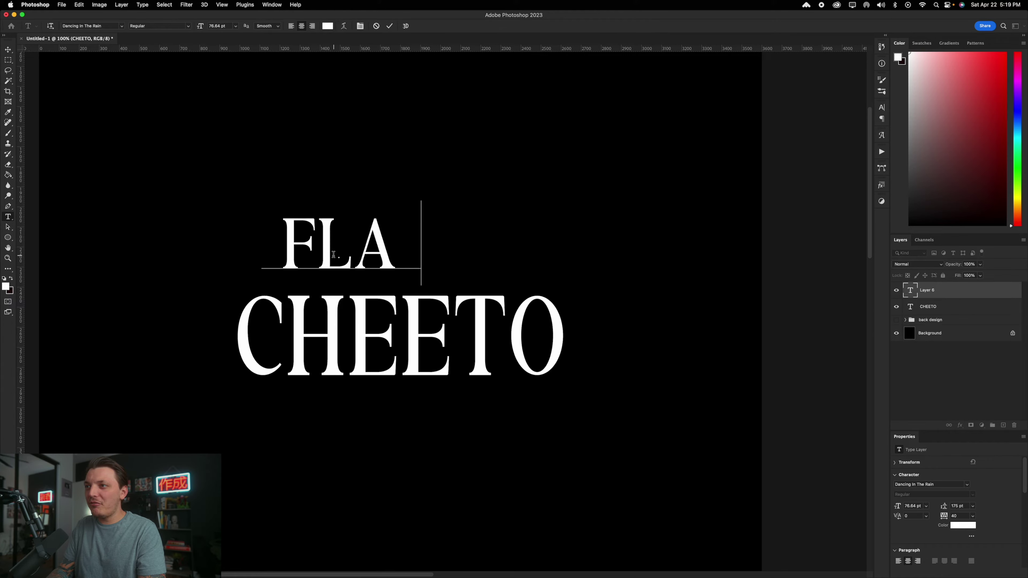
key(super+Return)
Delete the CHEETO text layer.
key(v)
click(929, 306)
key(BackSpace)
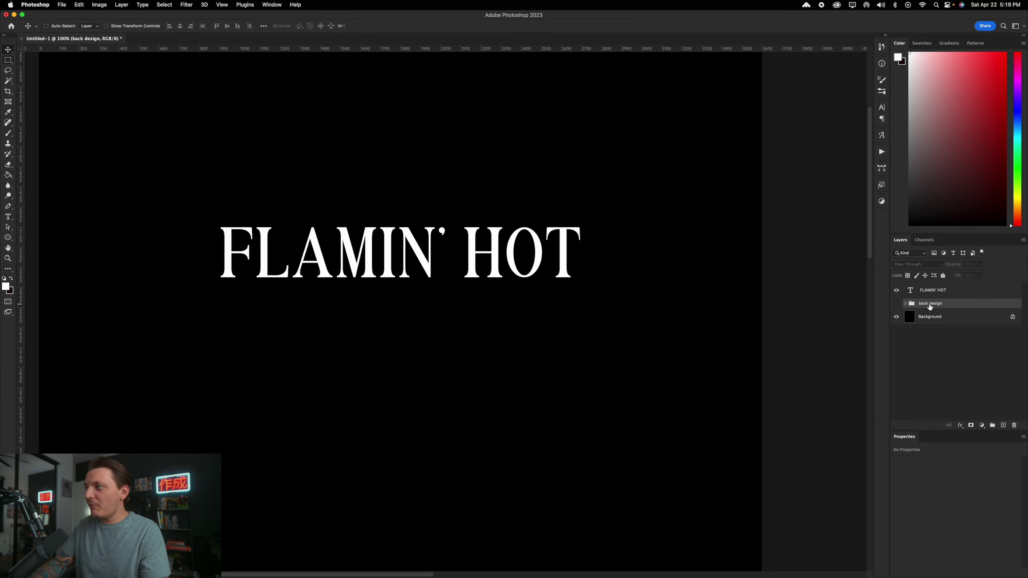
Duplicate the FLAMIN' HOT text directly below the original.
click(954, 292)
mouse_move(542, 265)
mouse_down()
mouse_move(548, 299)
mouse_move(486, 326)
mouse_up()
key(b)
click(485, 326)
click(489, 208)
Change the lower FLAMIN' HOT copy's text to "CHEETOS".
key(t)
click(414, 304)
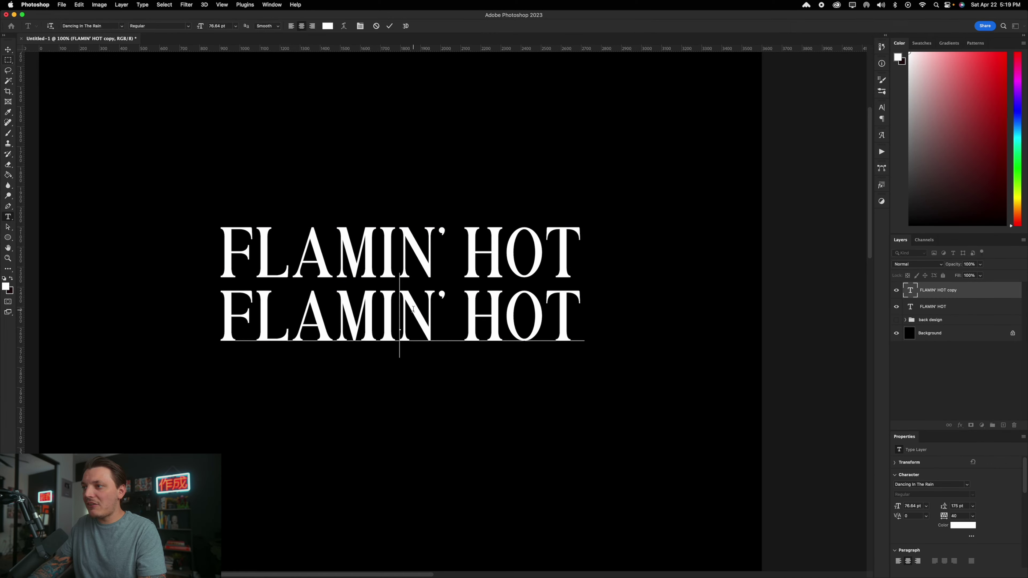
key(super+a)
click(417, 356)
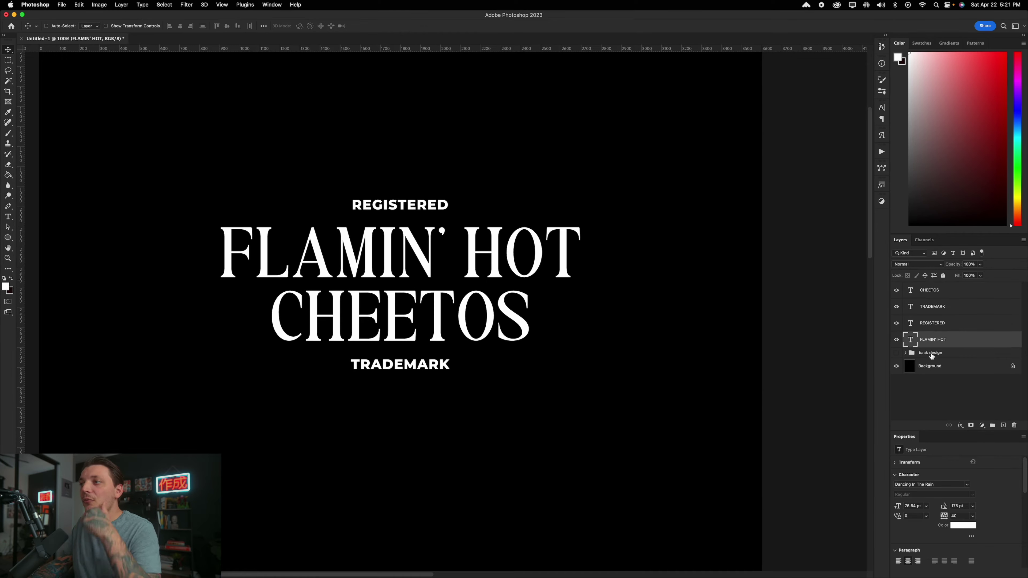
Add a white 4 px outside stroke to the FLAMIN' HOT text and copy the effect to the CHEETOS text.
click(961, 426)
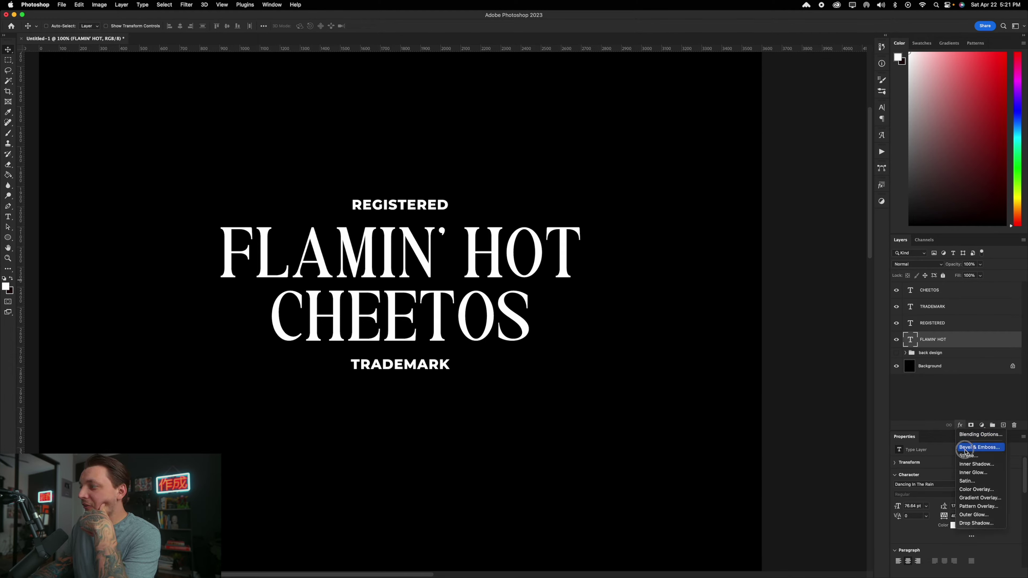
click(979, 458)
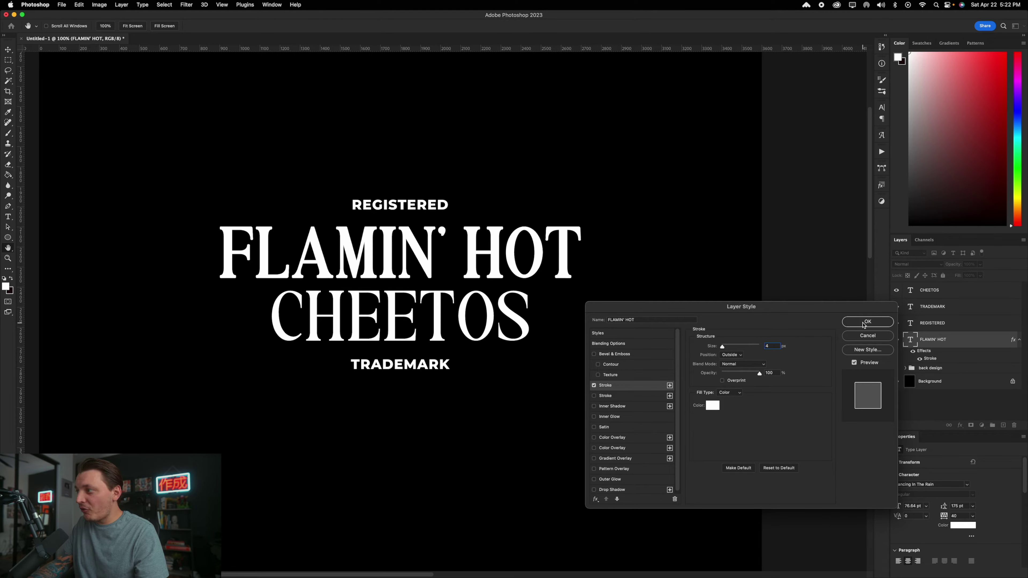
click(866, 322)
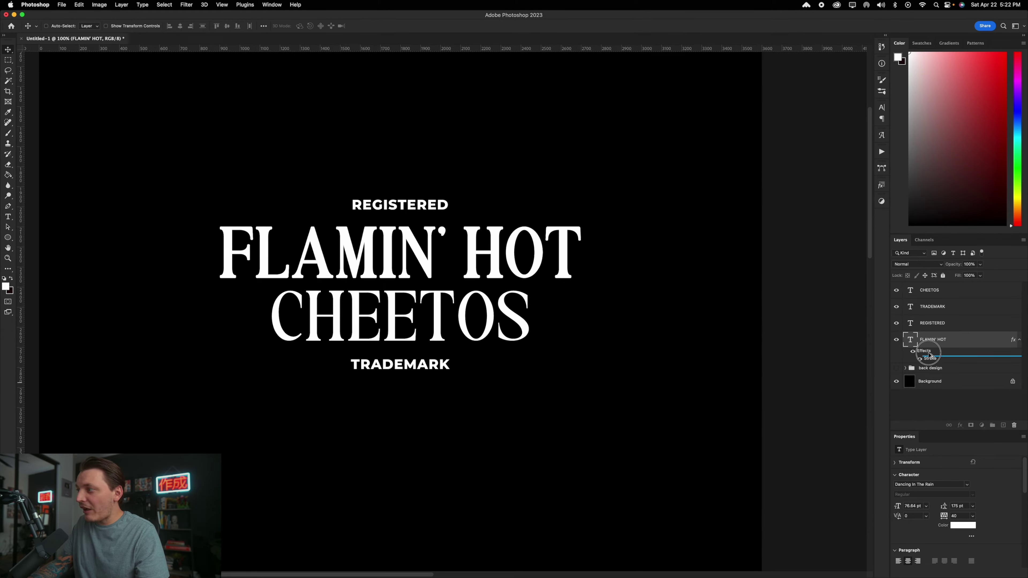
drag(942, 291, 942, 291)
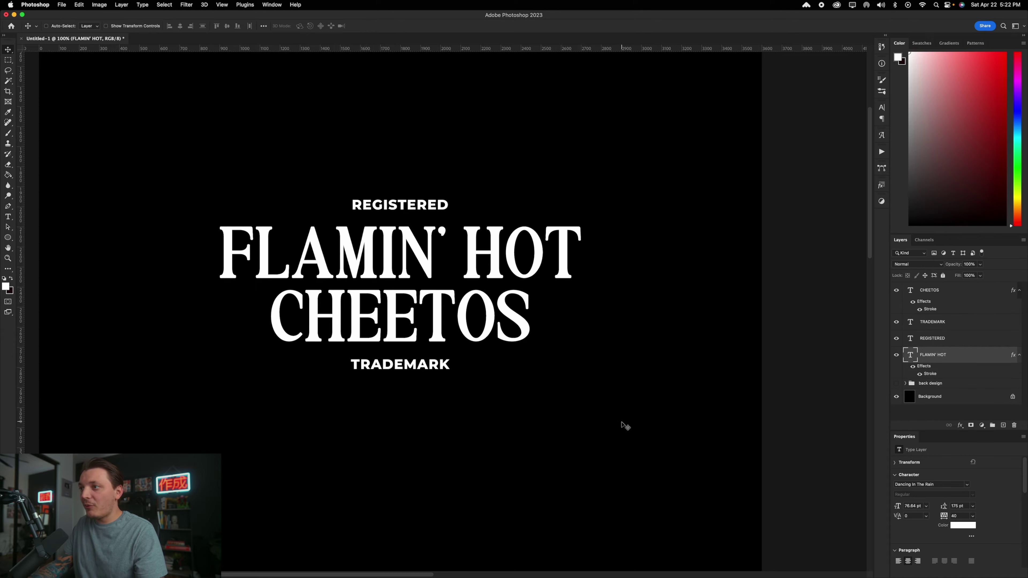
In the Filter Gallery for the merged text layer, set the Stamp effect's smoothness to 1 and open the Grain effect's settings.
click(923, 310)
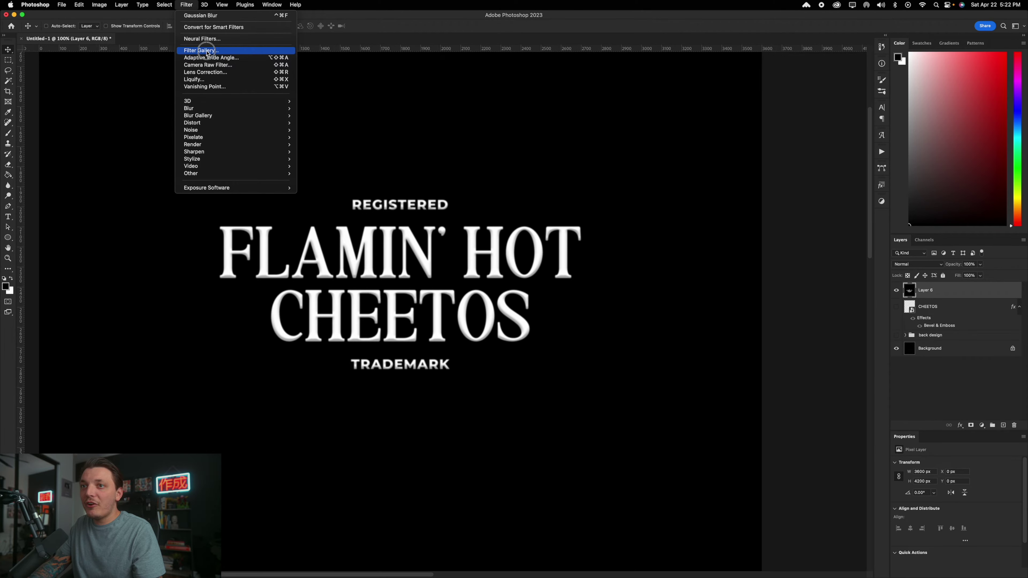
click(206, 46)
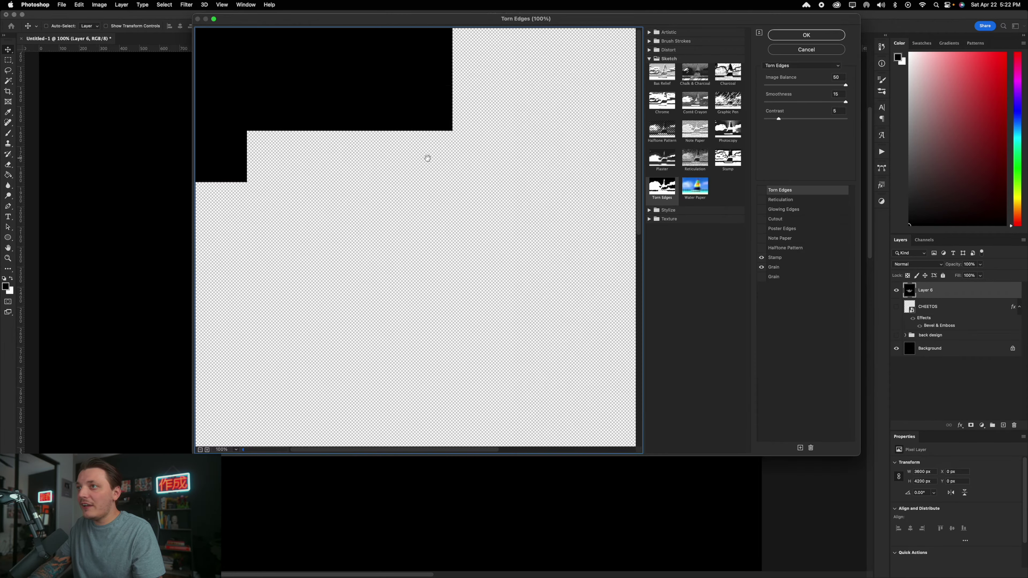
drag(427, 158, 463, 243)
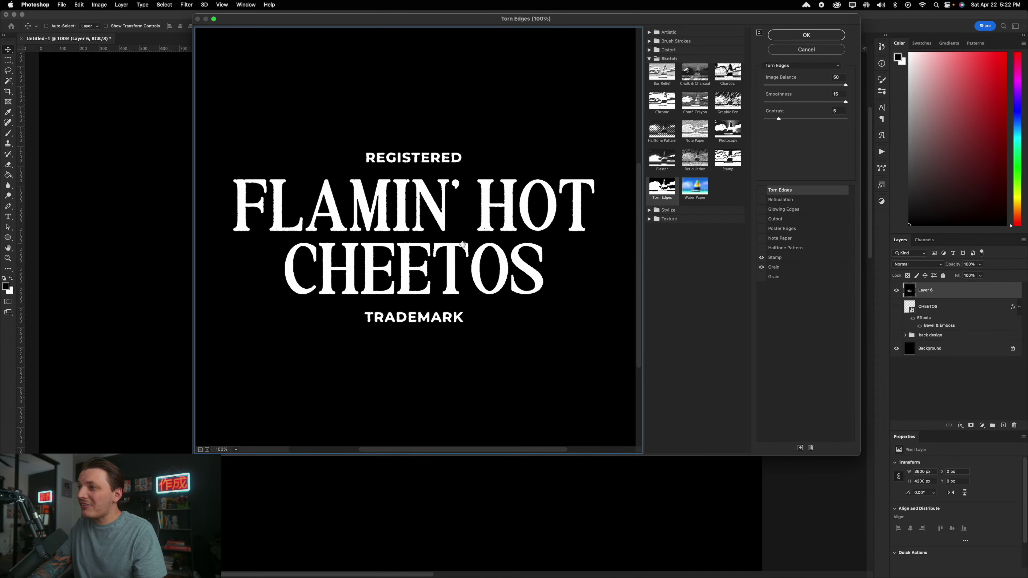
click(775, 257)
drag(774, 102, 739, 104)
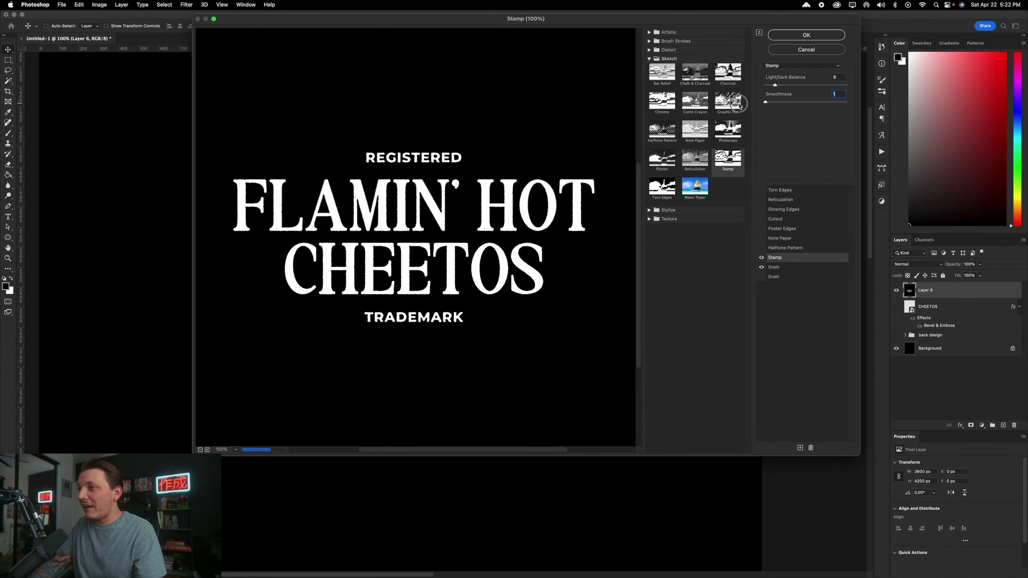
click(790, 268)
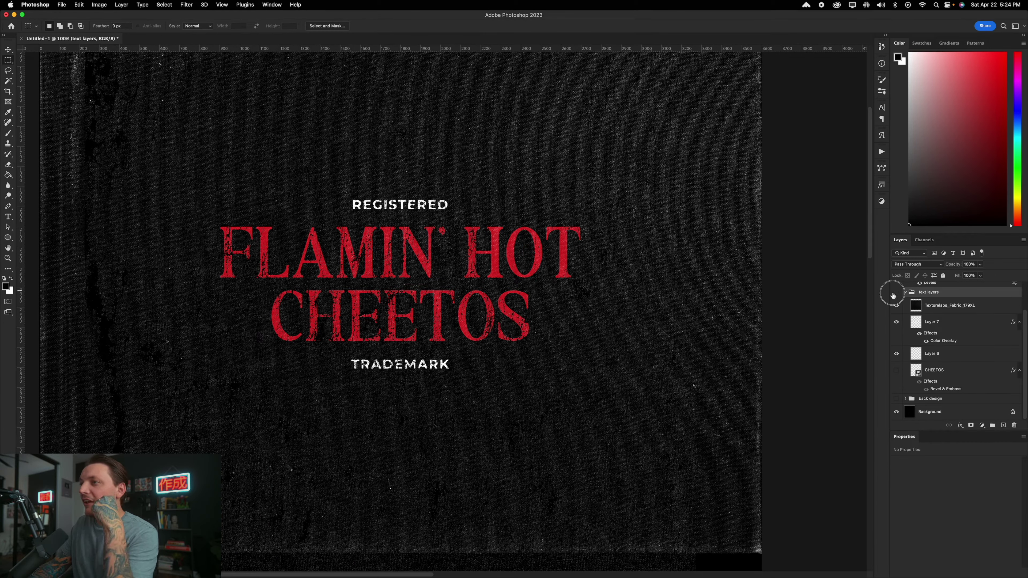
Move the Texturelabs_Fabric_179XL layer out of the text layers group so it sits directly above the group.
click(895, 293)
click(896, 294)
mouse_move(932, 308)
mouse_down()
mouse_move(927, 300)
mouse_move(921, 312)
mouse_up()
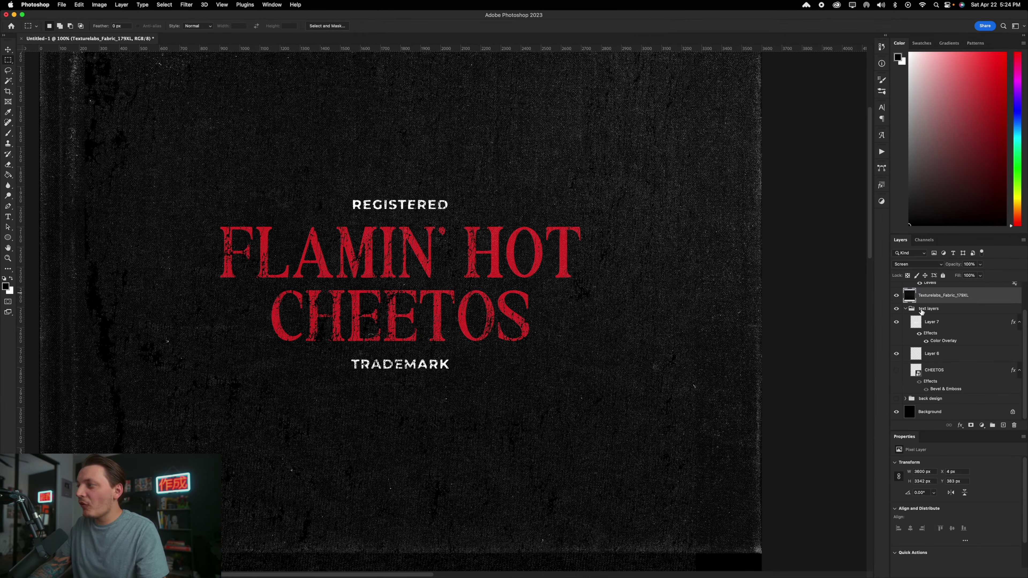
Clip the Texturelabs_Fabric_179XL and Vintage_Plastisol_2 texture layers to the text layers group and inspect the textured lettering up close.
alt+click(927, 302)
scroll(927, 302, up, 2)
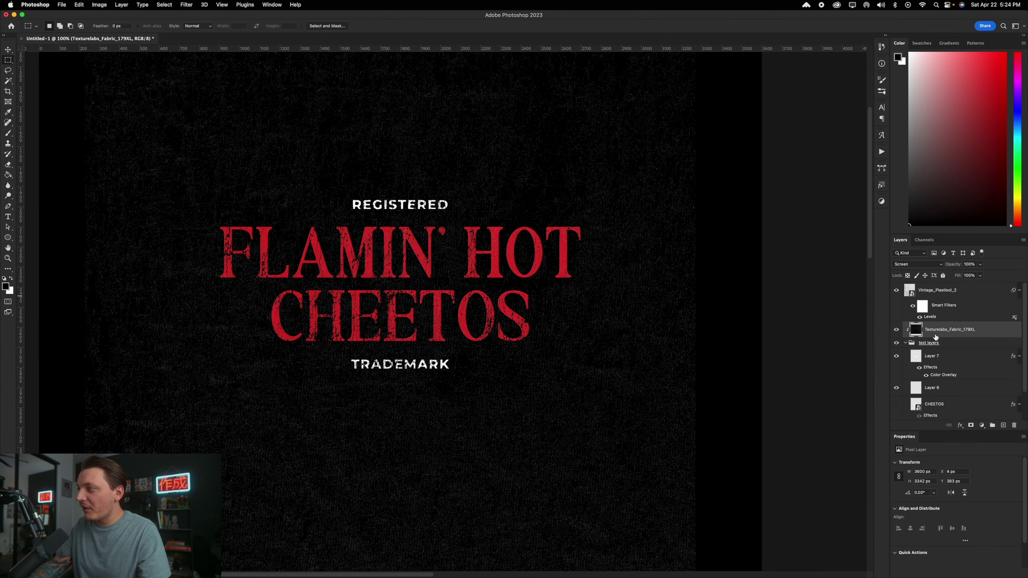
alt+click(937, 320)
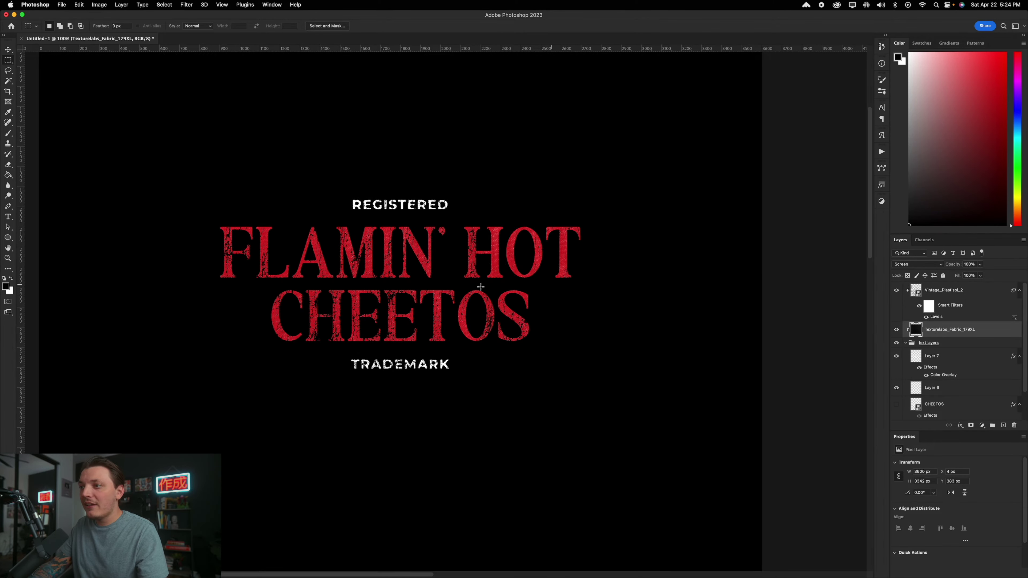
key(z)
click(404, 230)
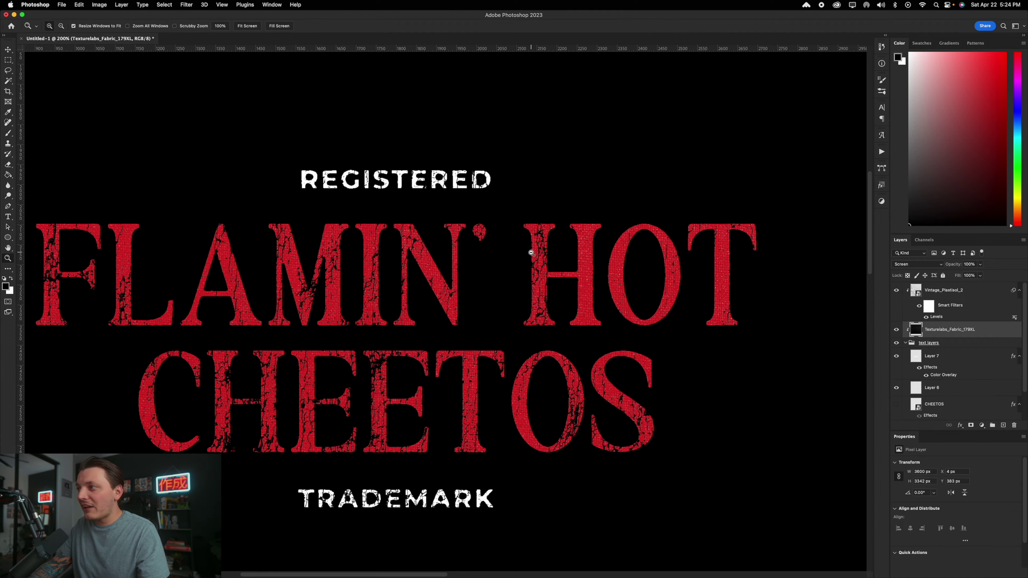
alt+click(531, 253)
alt+click(531, 253)
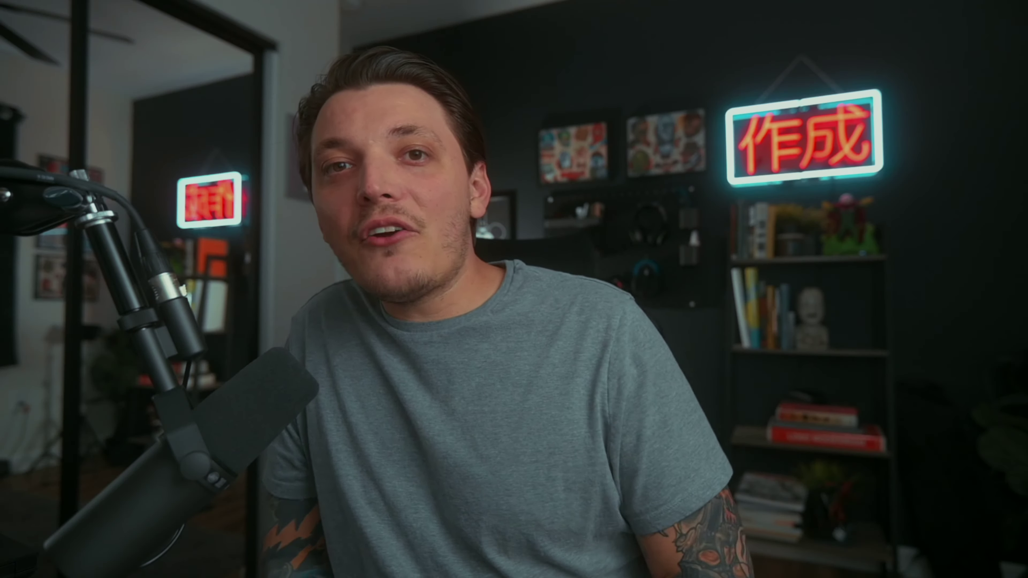